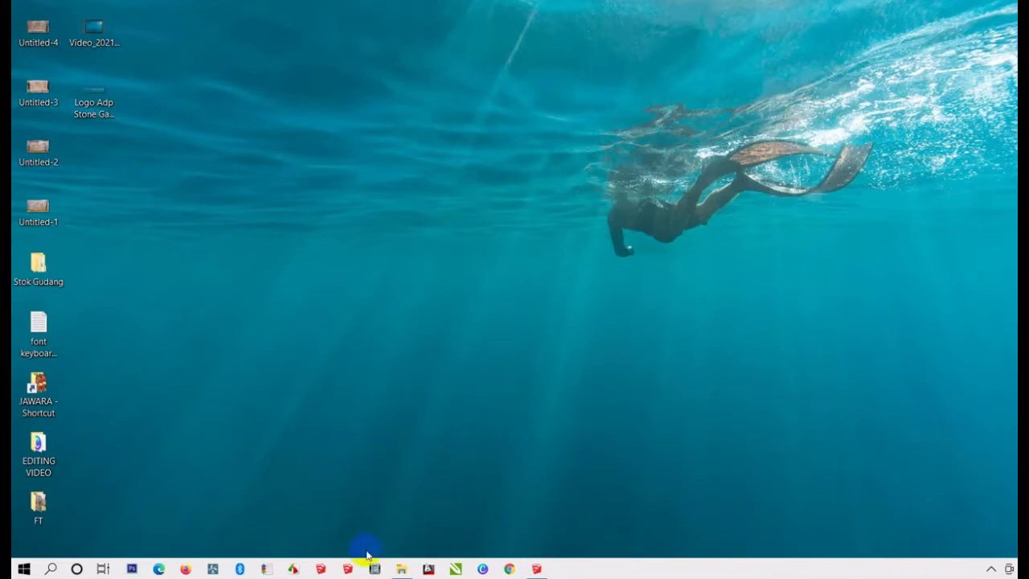
Switch to the open Untitled SketchUp Pro 2019 window.
click(346, 568)
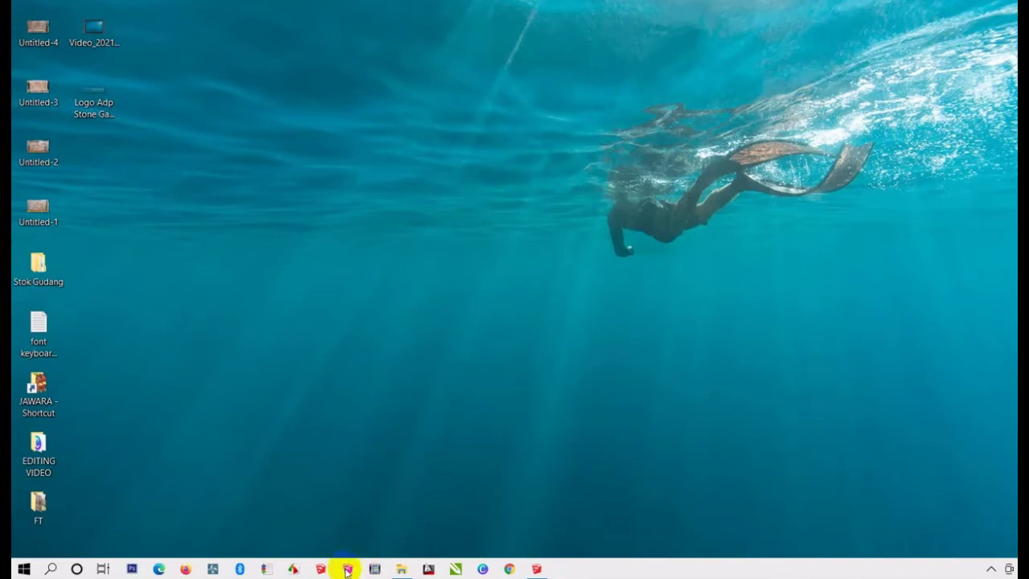
mouse_move(539, 570)
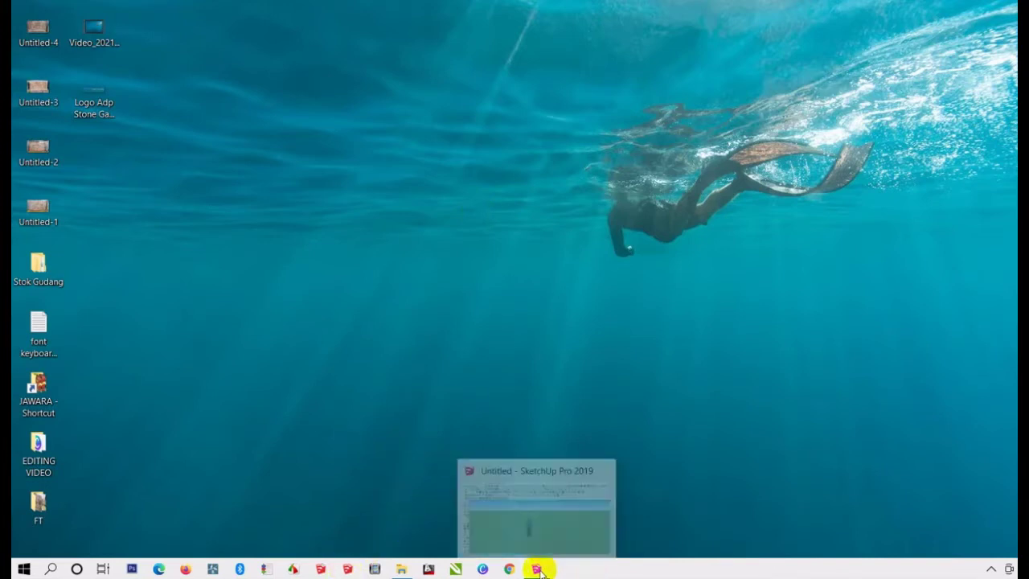
click(536, 475)
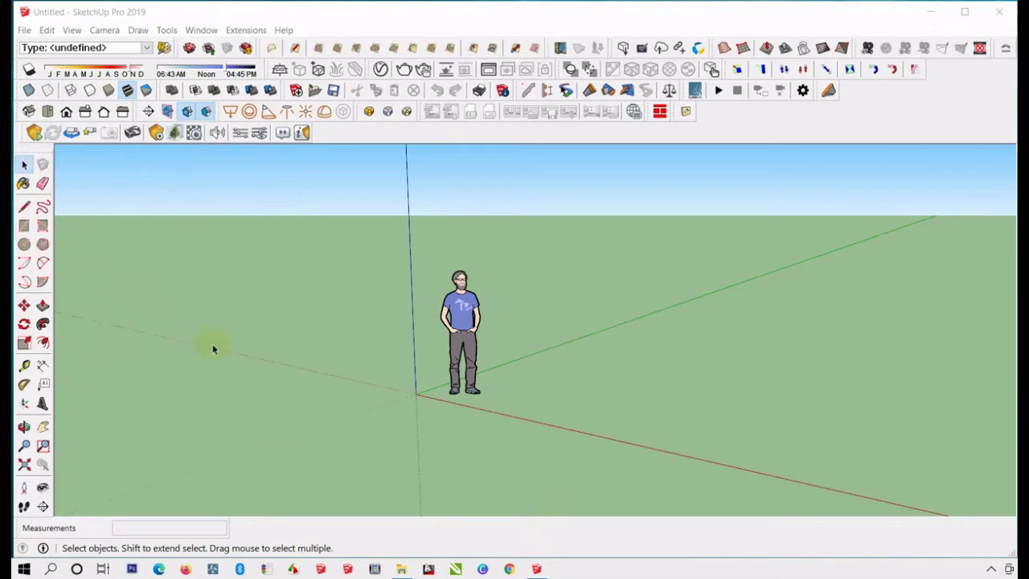
Delete the default human figure standing near the origin.
click(616, 461)
drag(410, 262, 604, 430)
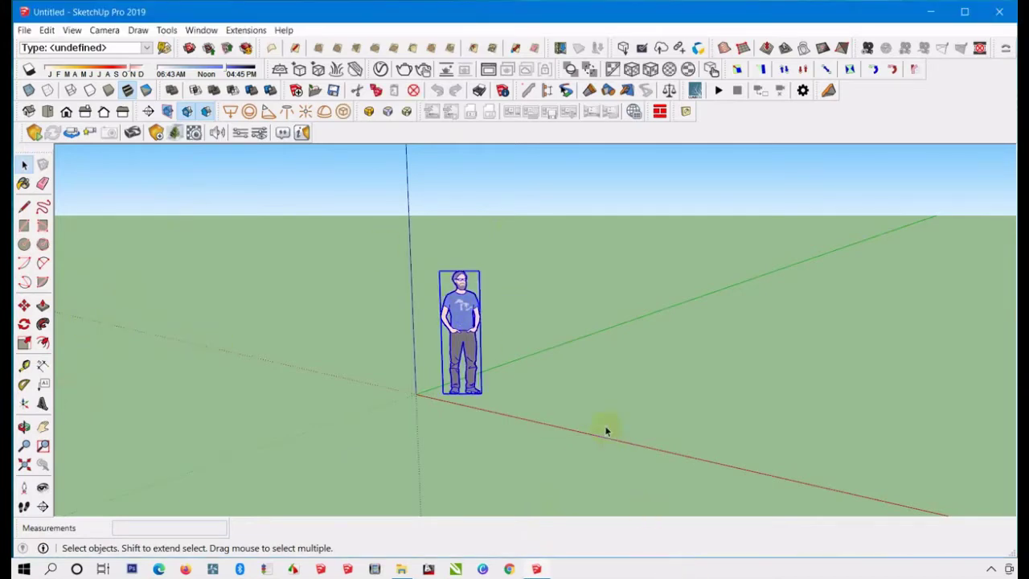
key(Delete)
Draw a rectangle about 25' 4" by 19' 10" on the ground plane, between the red and green axes near the origin.
middle_drag(406, 300, 461, 336)
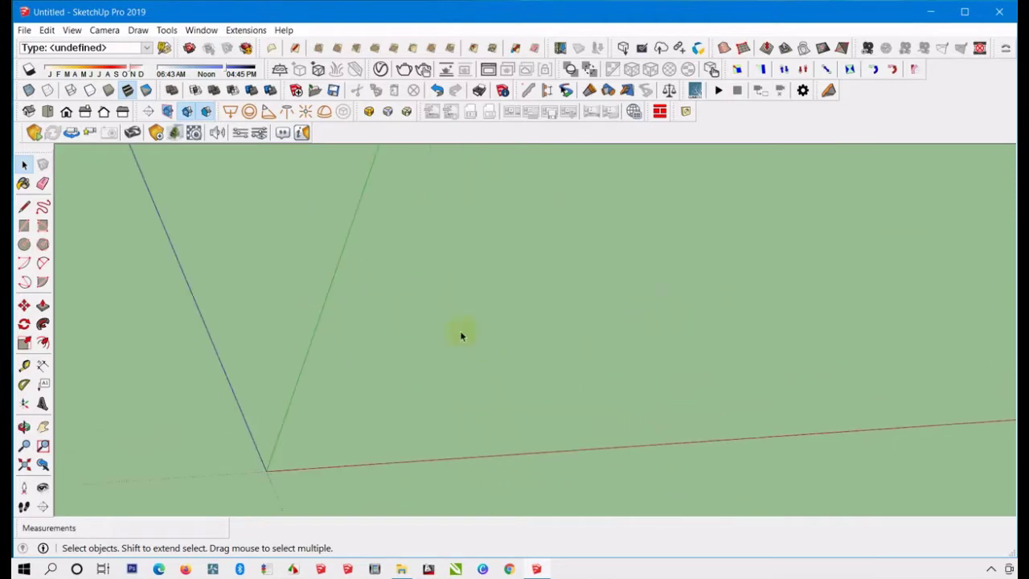
click(24, 307)
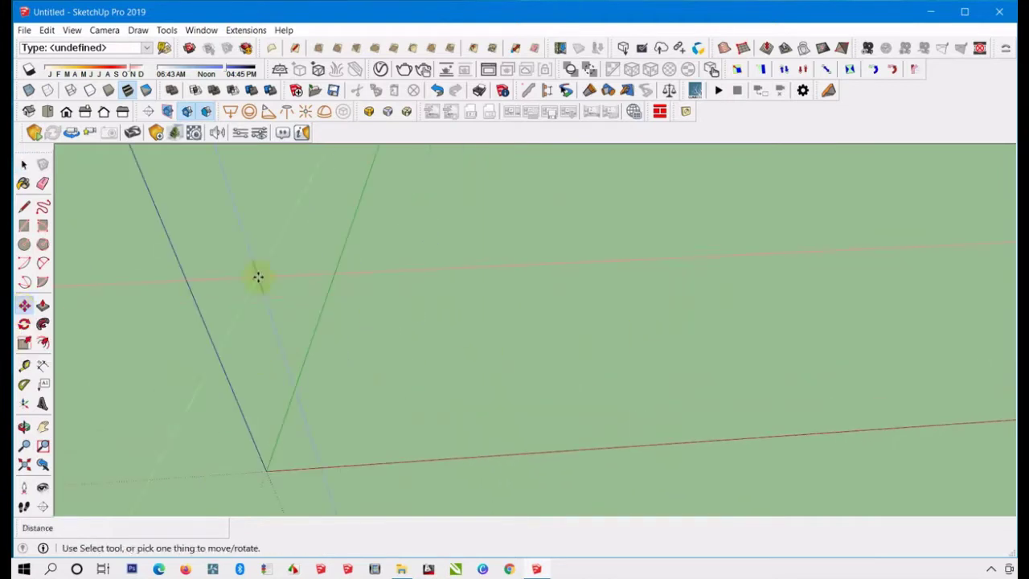
click(25, 165)
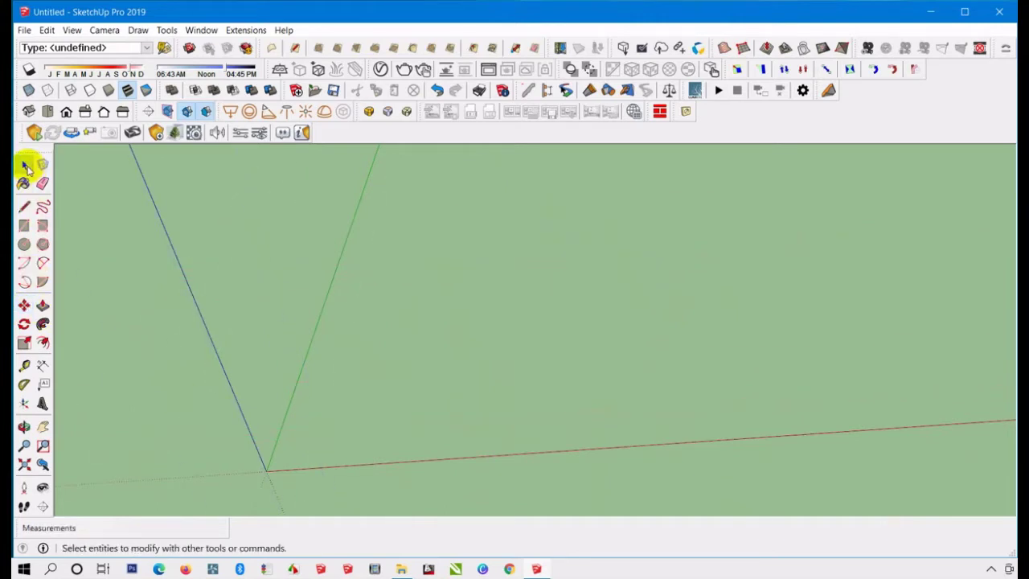
click(25, 225)
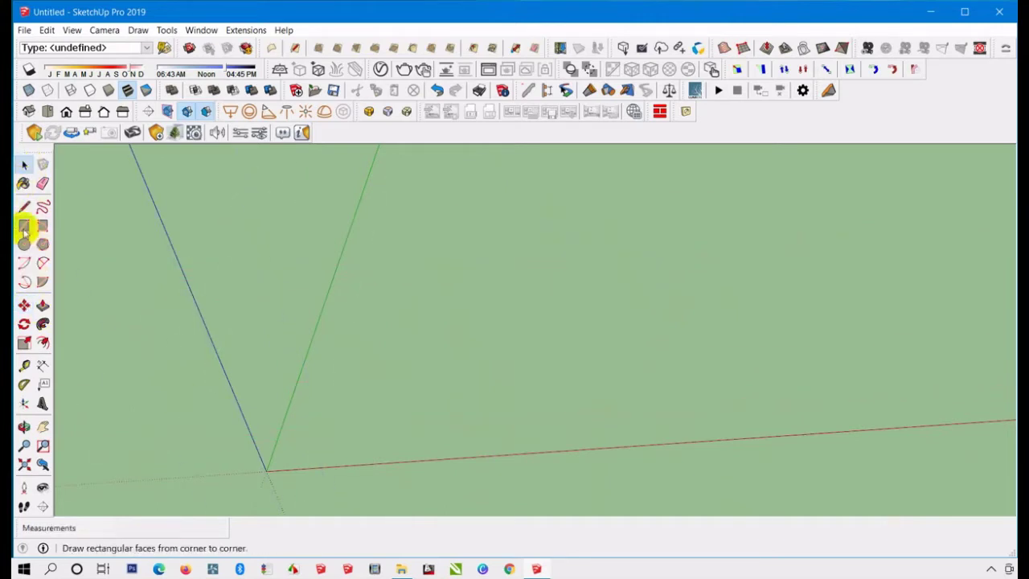
click(306, 376)
click(442, 442)
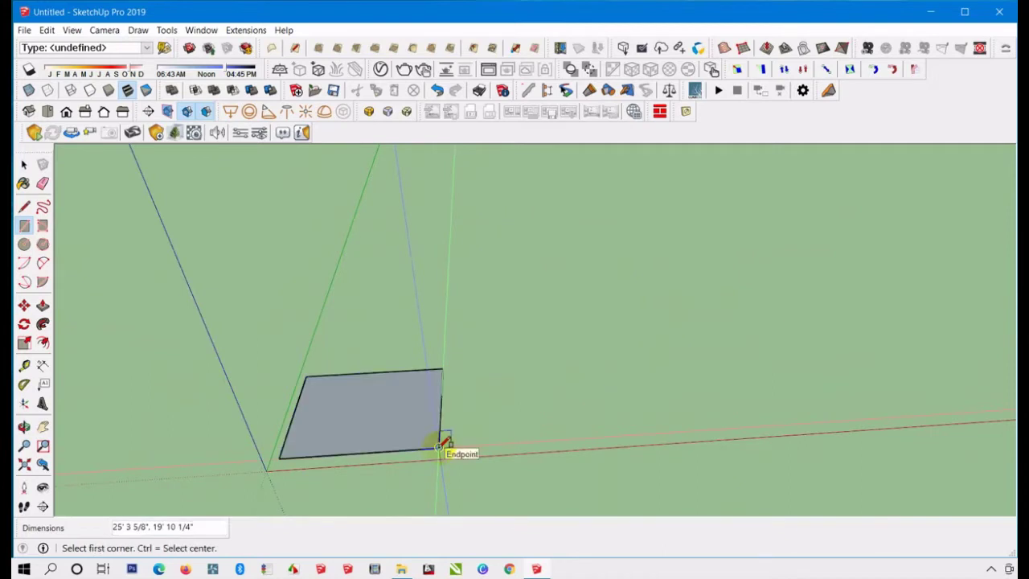
Select the whole rectangle with its edges, clear that selection, and reselect only its face.
click(24, 165)
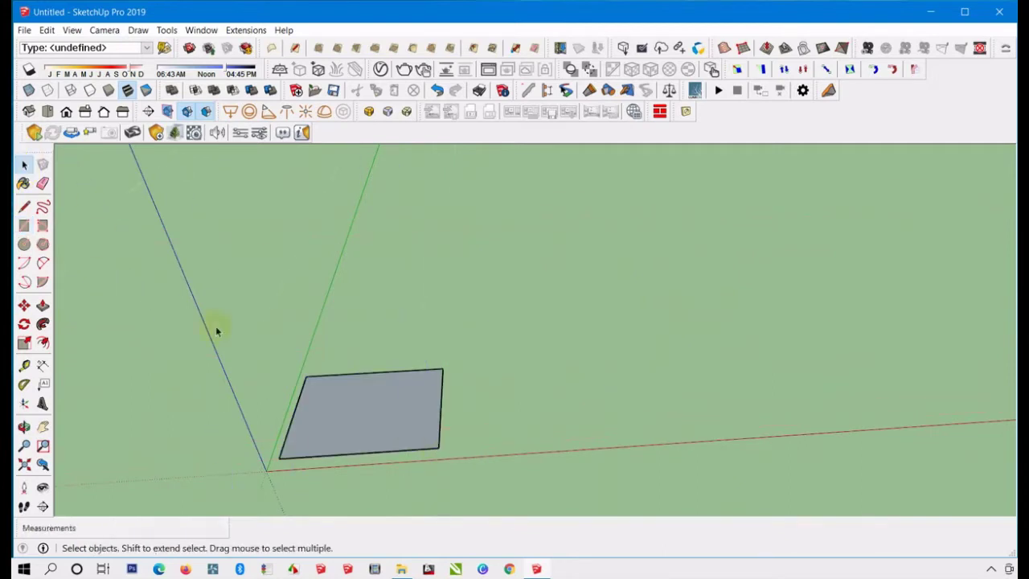
drag(246, 326, 450, 472)
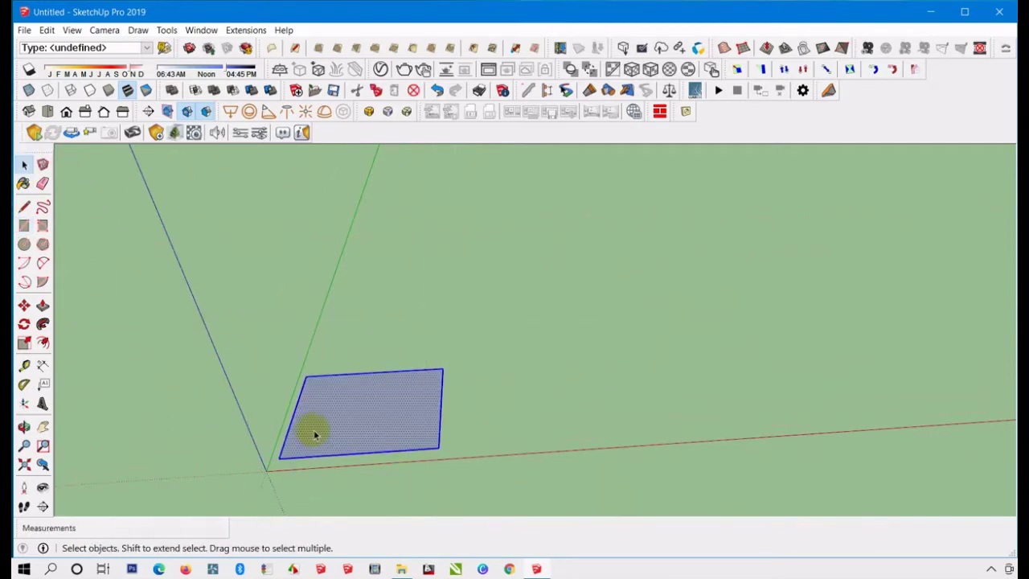
click(258, 345)
scroll(314, 287, up, 3)
click(389, 375)
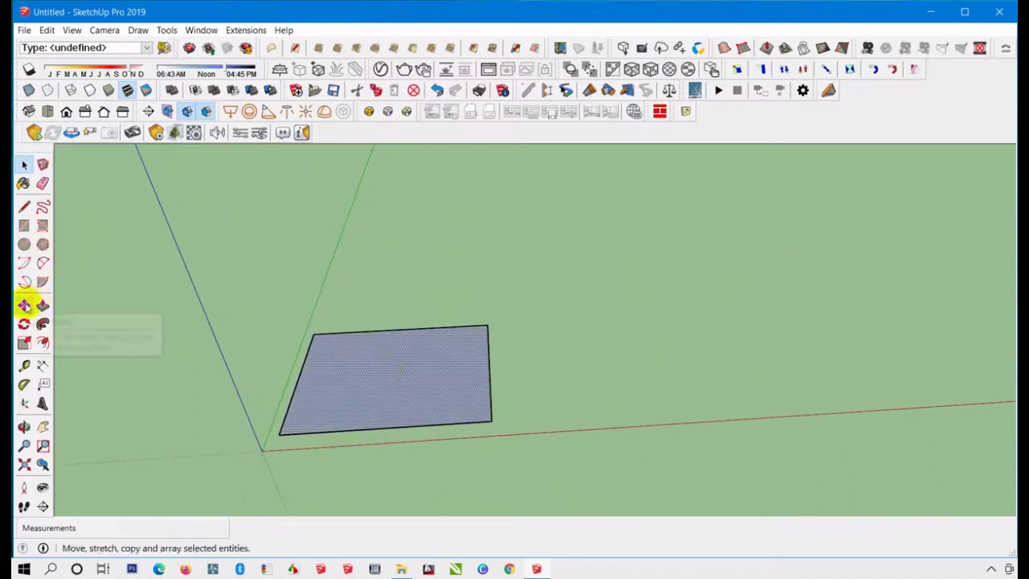
Try moving the rectangle's face from its far corner in different directions, including along the blue axis, and cancel the move.
click(25, 306)
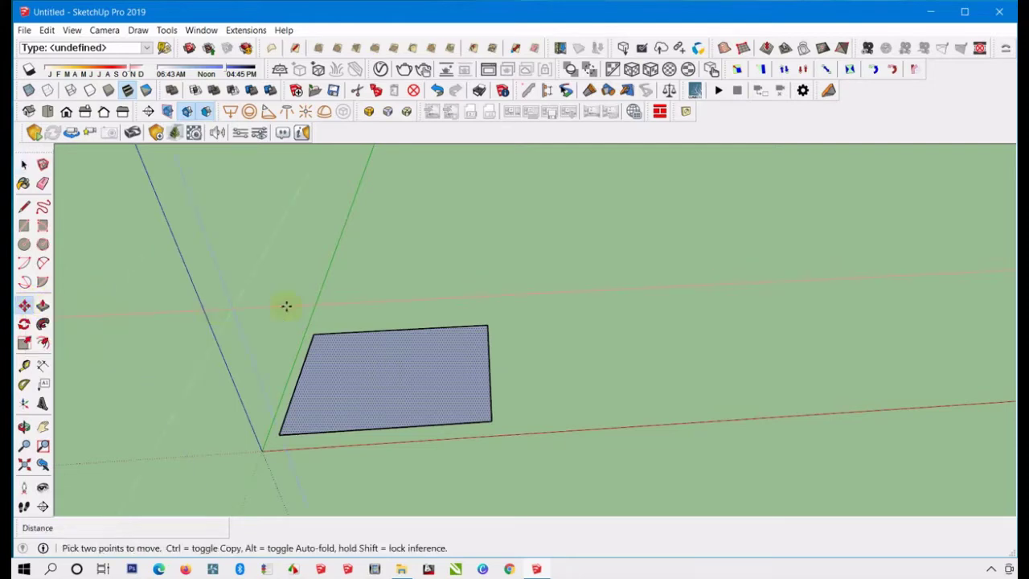
click(486, 325)
scroll(482, 329, down, 5)
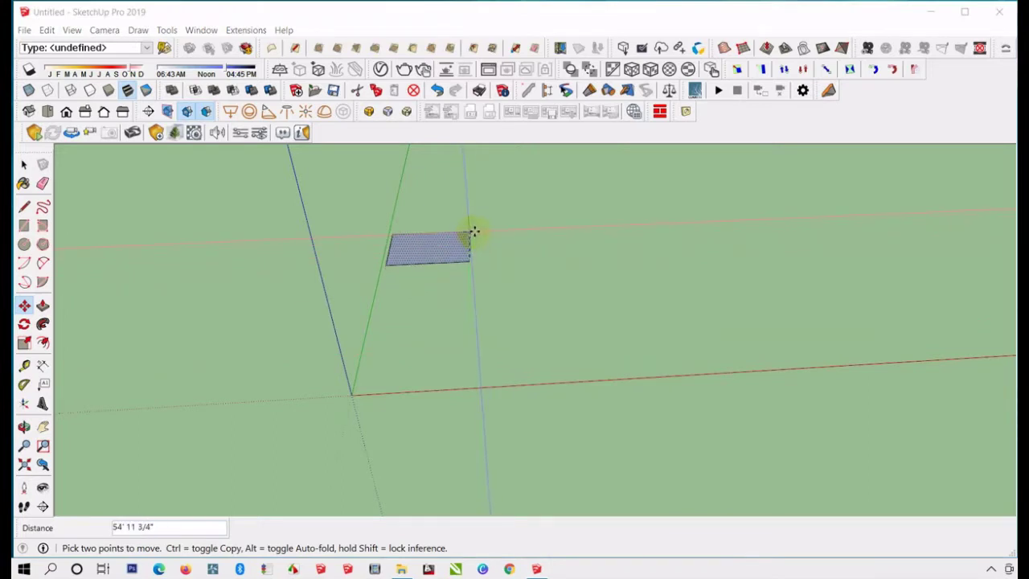
click(475, 233)
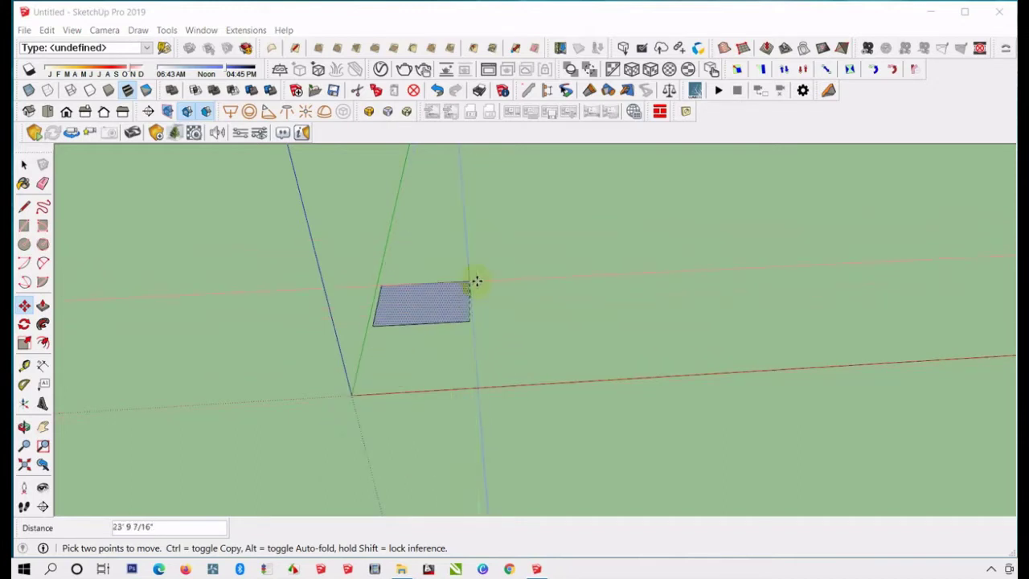
middle_drag(459, 338, 485, 245)
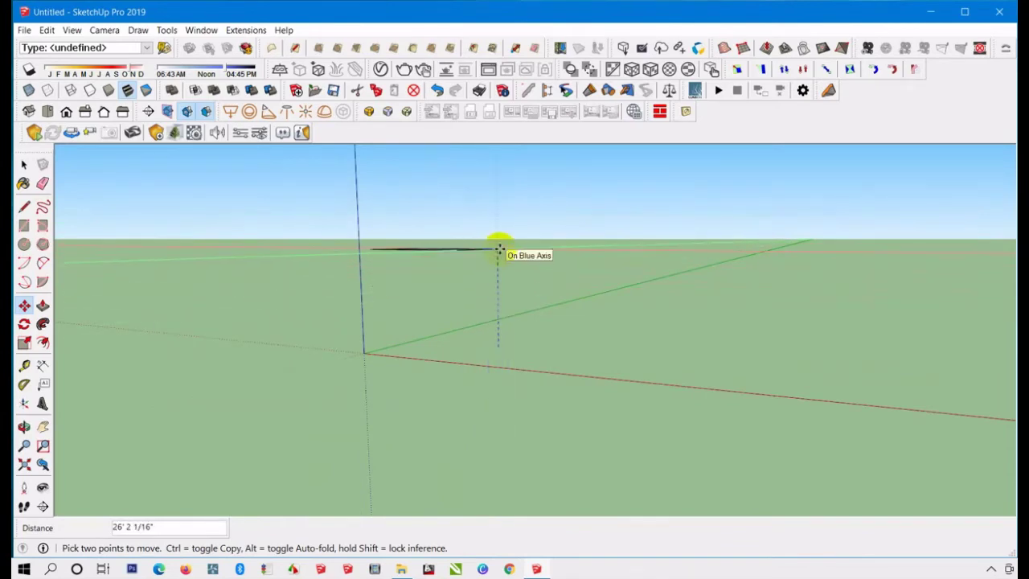
middle_drag(505, 338, 612, 423)
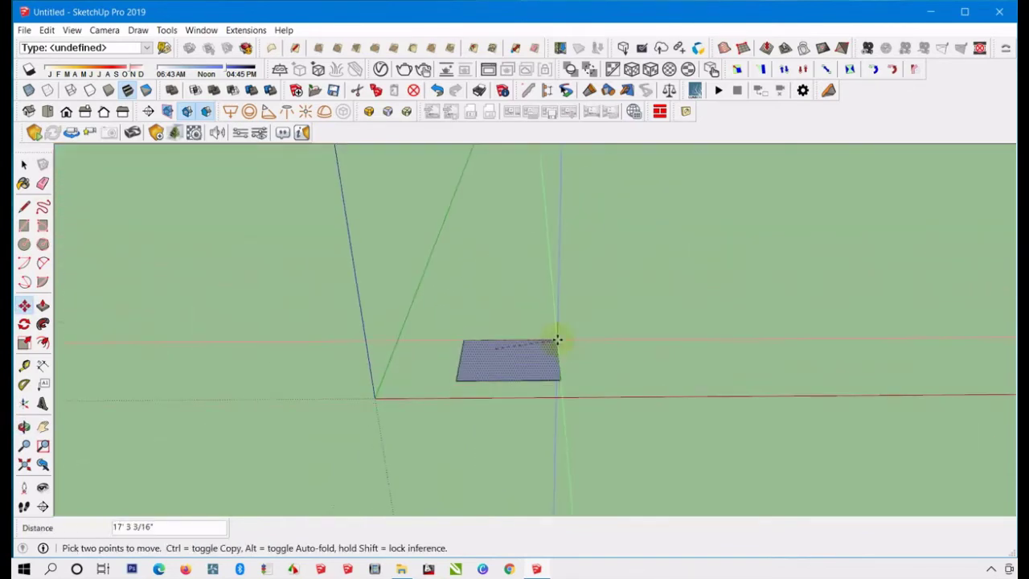
key(Escape)
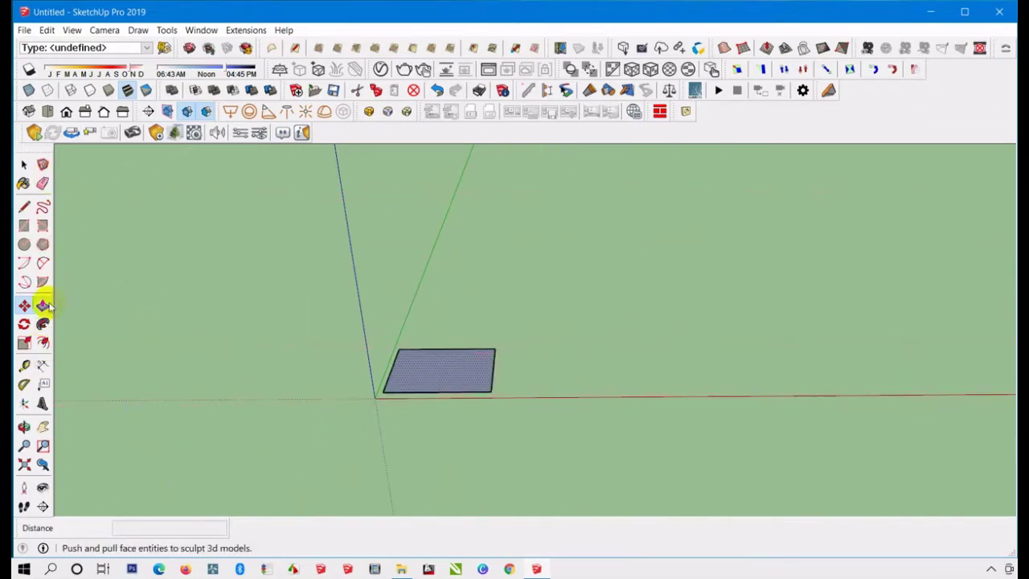
Select the rectangle's face together with all its edges, and clear the selection.
middle_drag(498, 393, 460, 327)
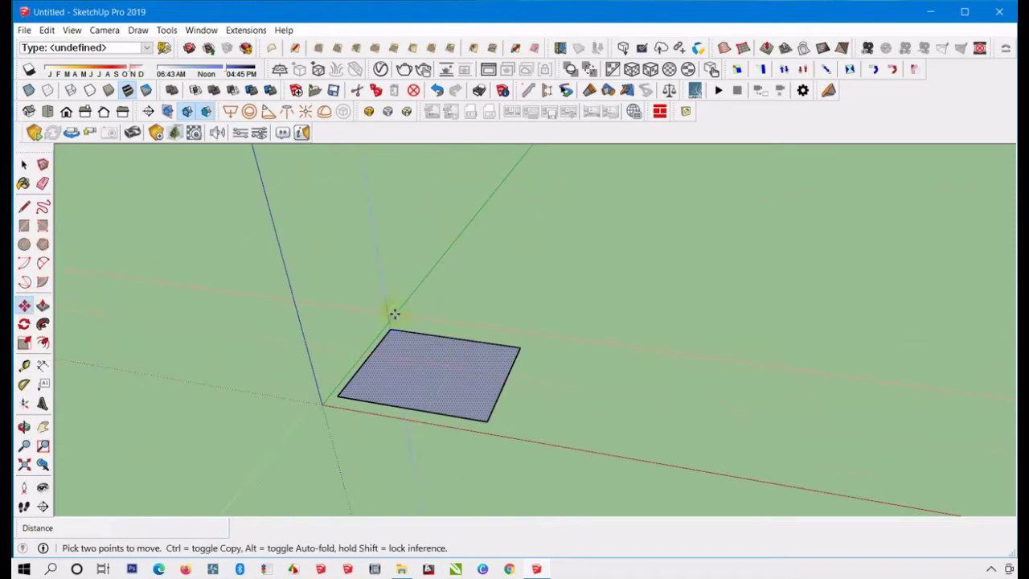
click(24, 164)
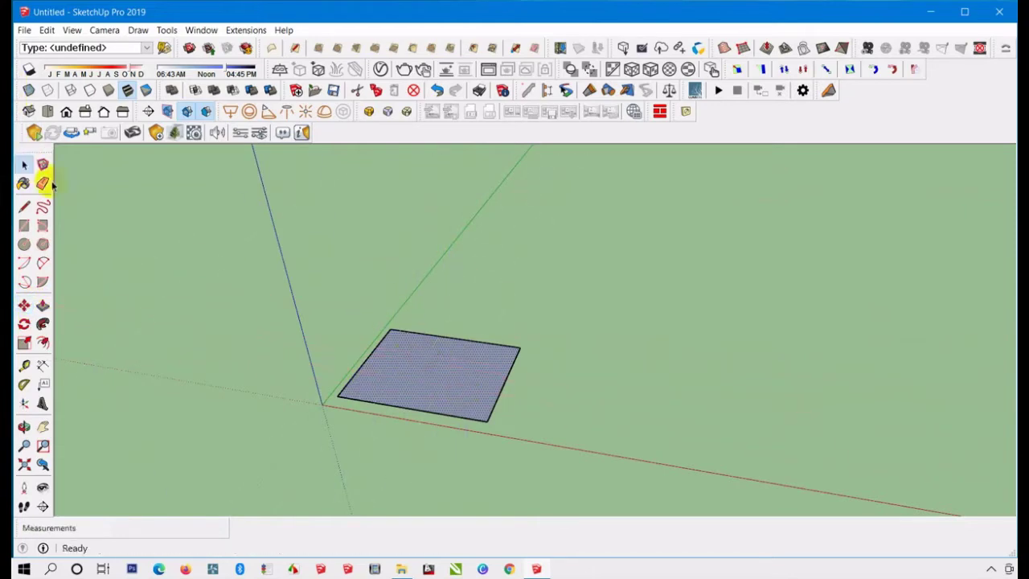
drag(274, 258, 650, 489)
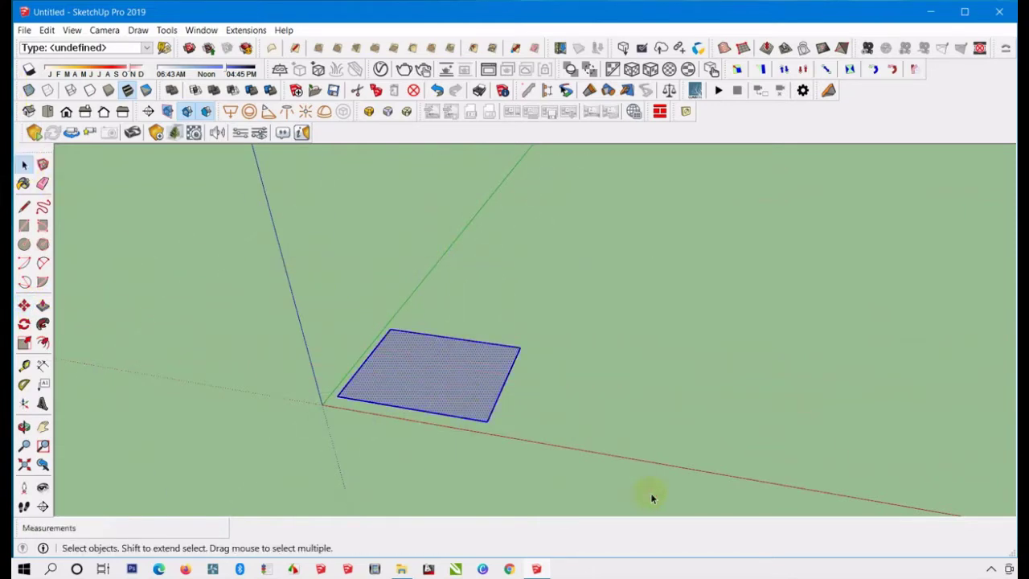
drag(340, 296, 638, 441)
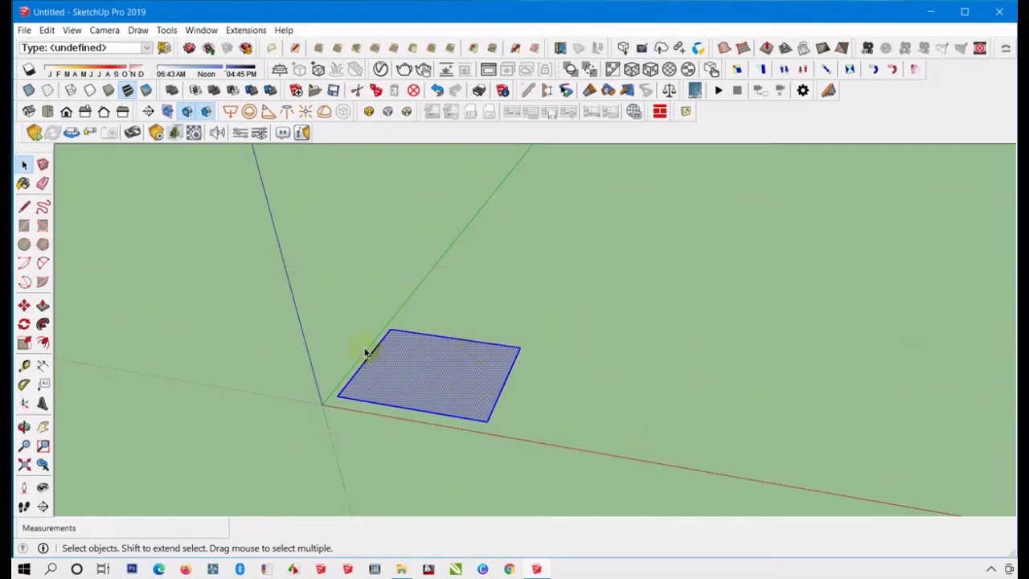
click(489, 324)
middle_drag(470, 353, 448, 390)
middle_drag(539, 378, 531, 327)
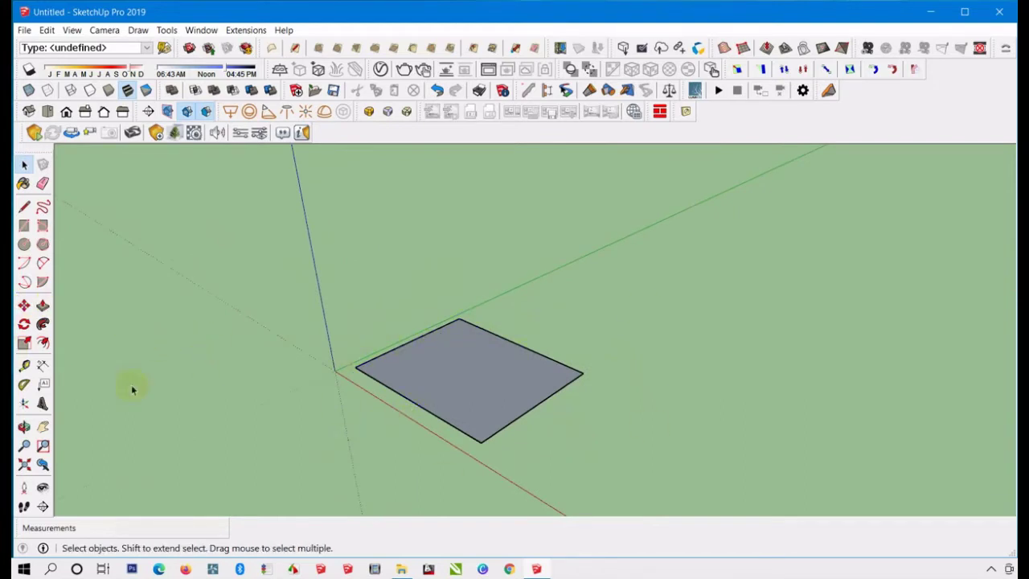
Try extruding the rectangle's face by 23 inches with Push/Pull, and undo the extrusion.
click(43, 306)
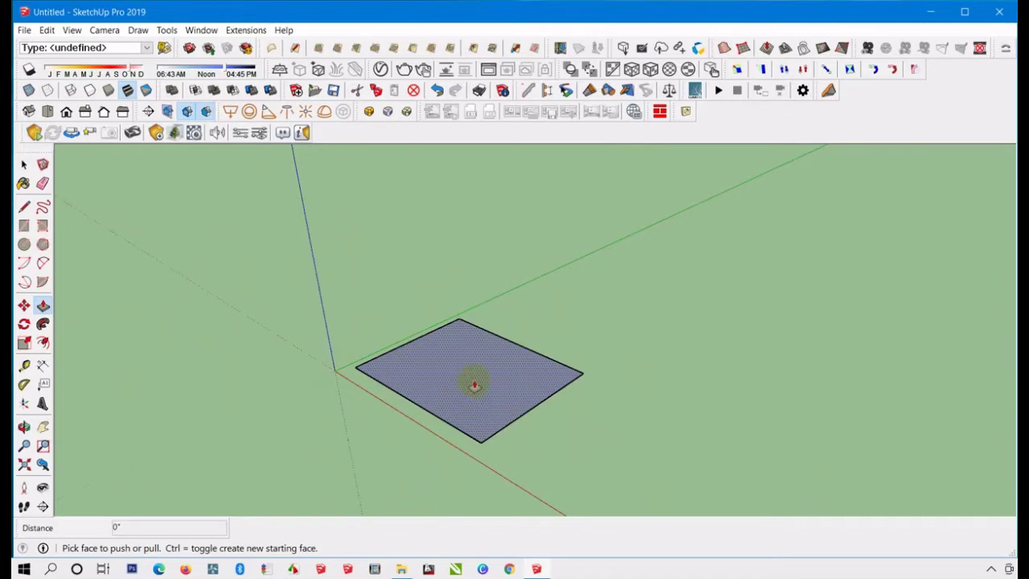
drag(474, 385, 490, 242)
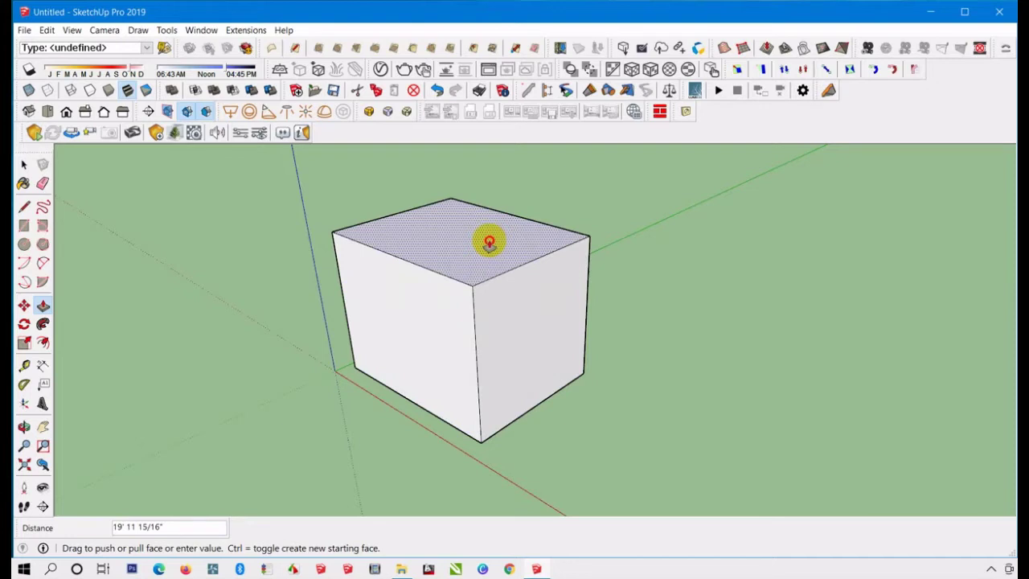
click(489, 242)
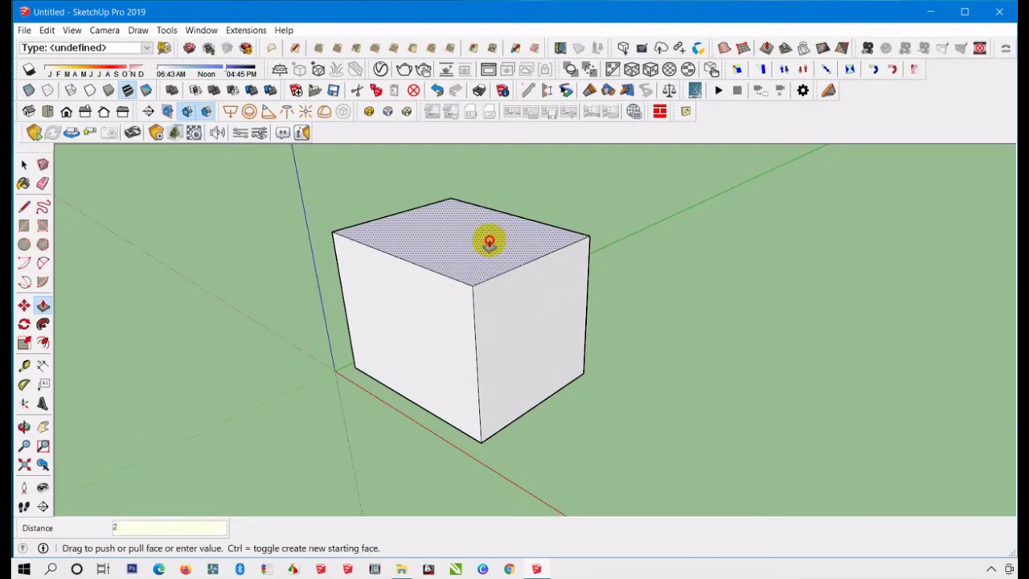
text(23)
key(Return)
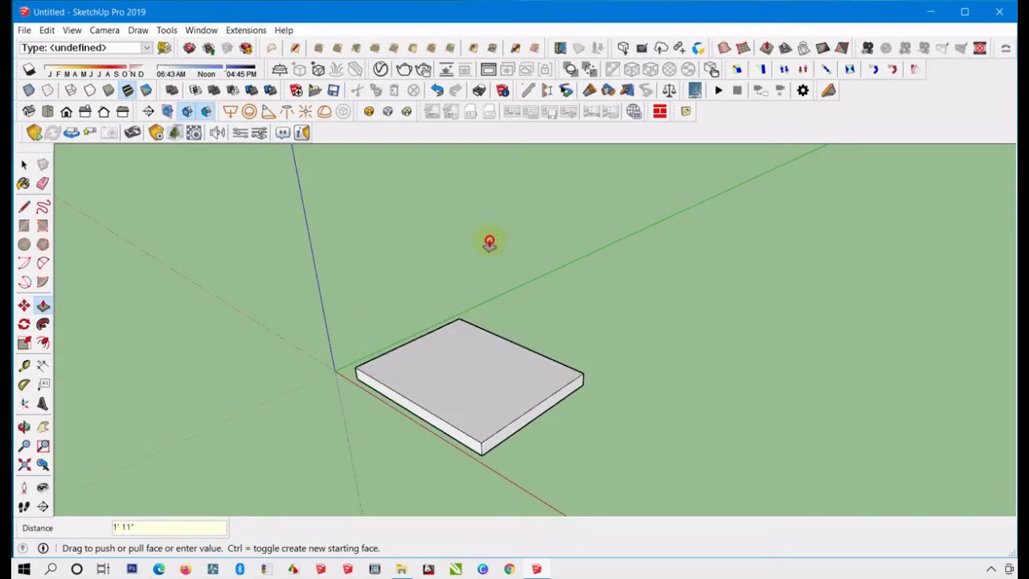
middle_drag(425, 344, 485, 395)
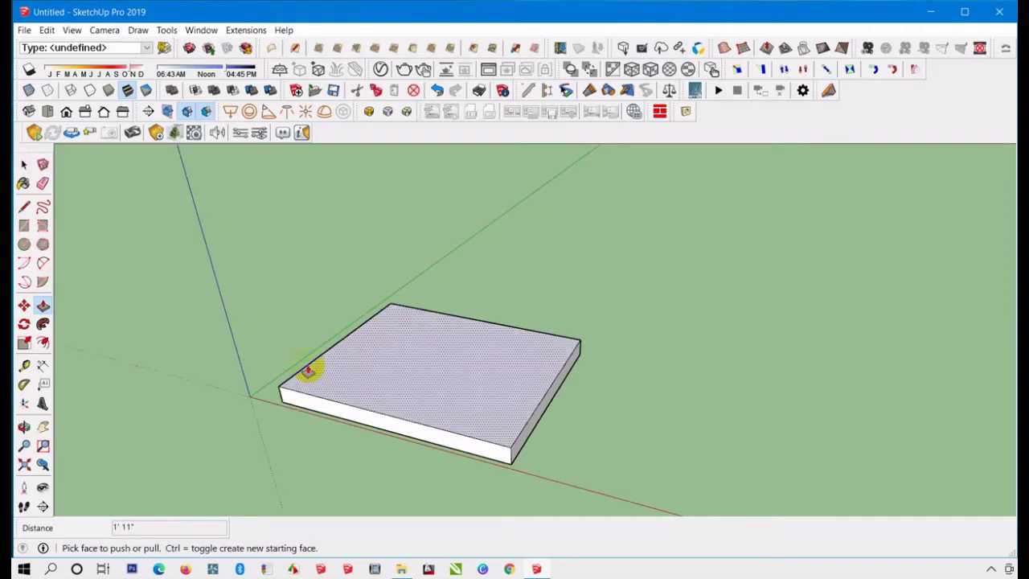
key(ctrl+z)
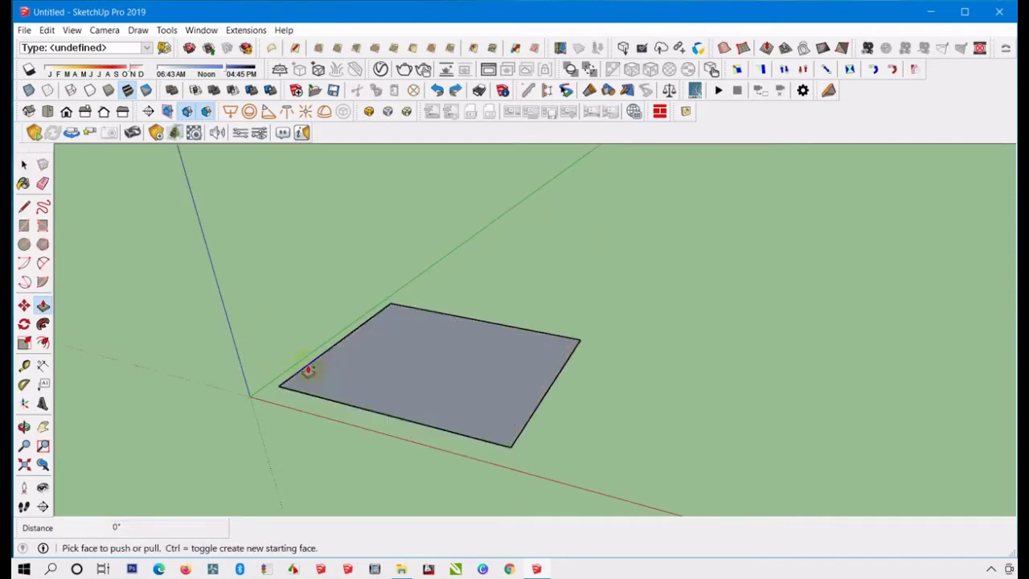
Extrude the rectangle upward with Push/Pull into a box 21' 1" high.
click(414, 384)
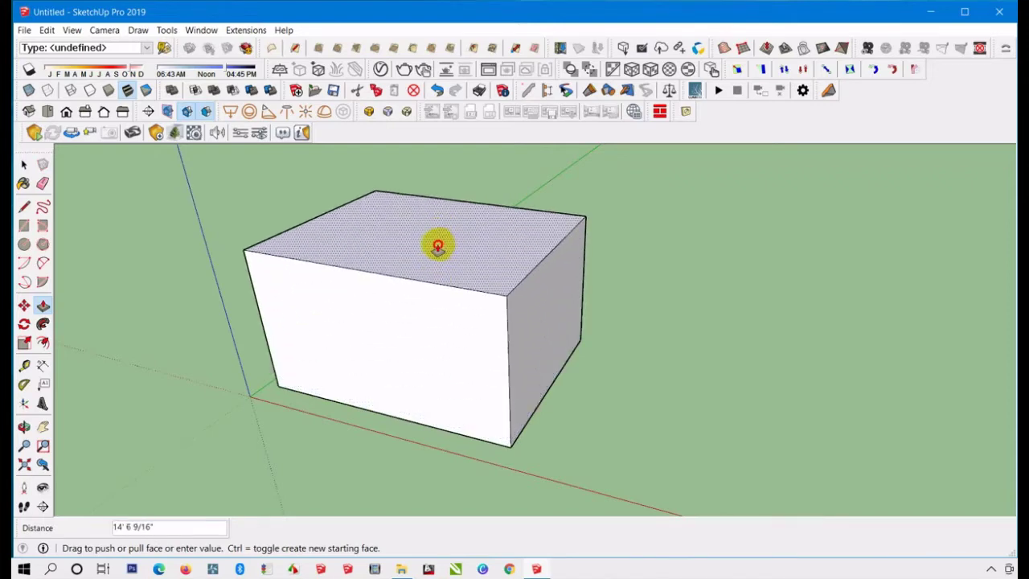
text(25)
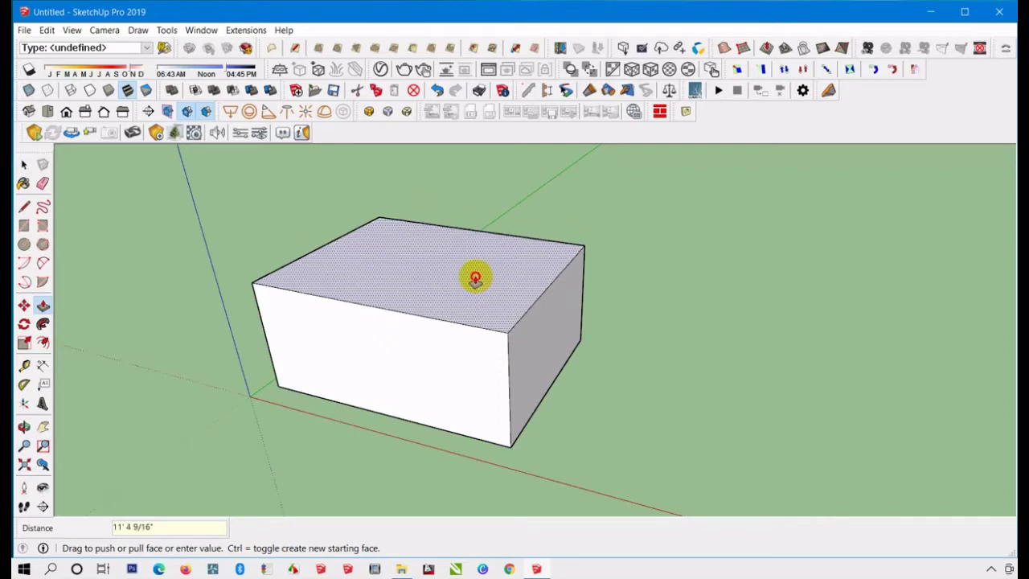
text(3)
text(3)
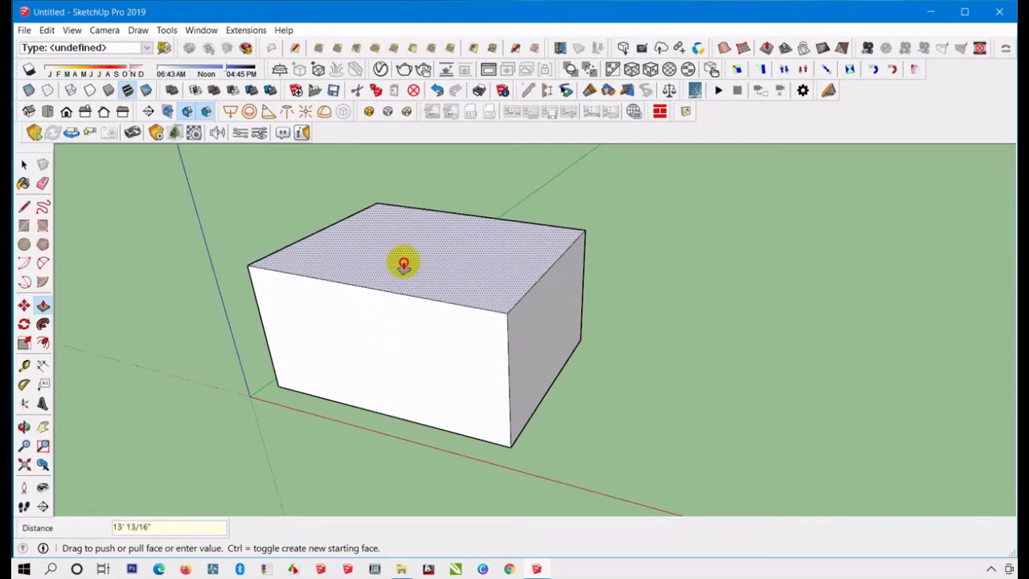
text(25)
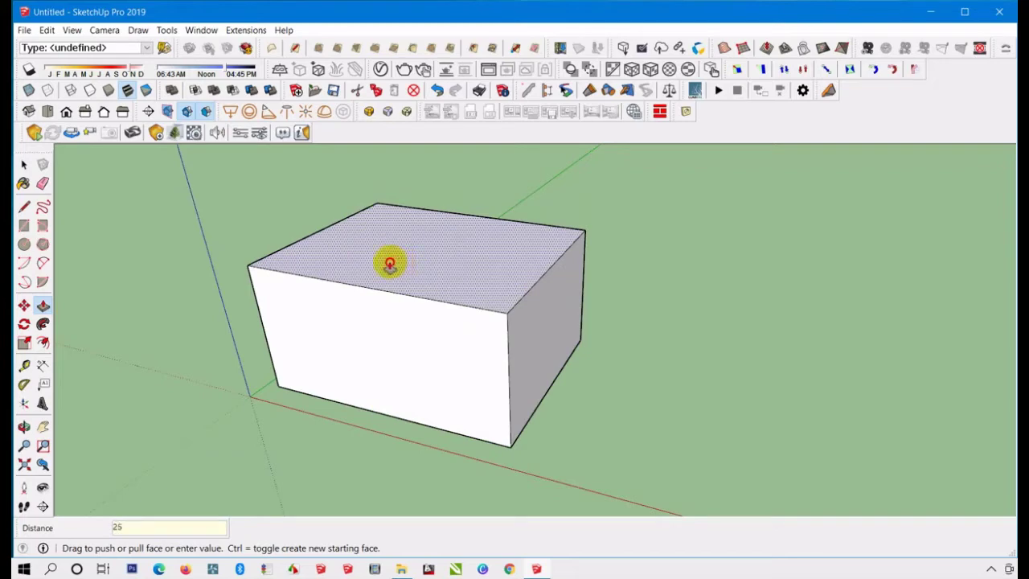
click(390, 265)
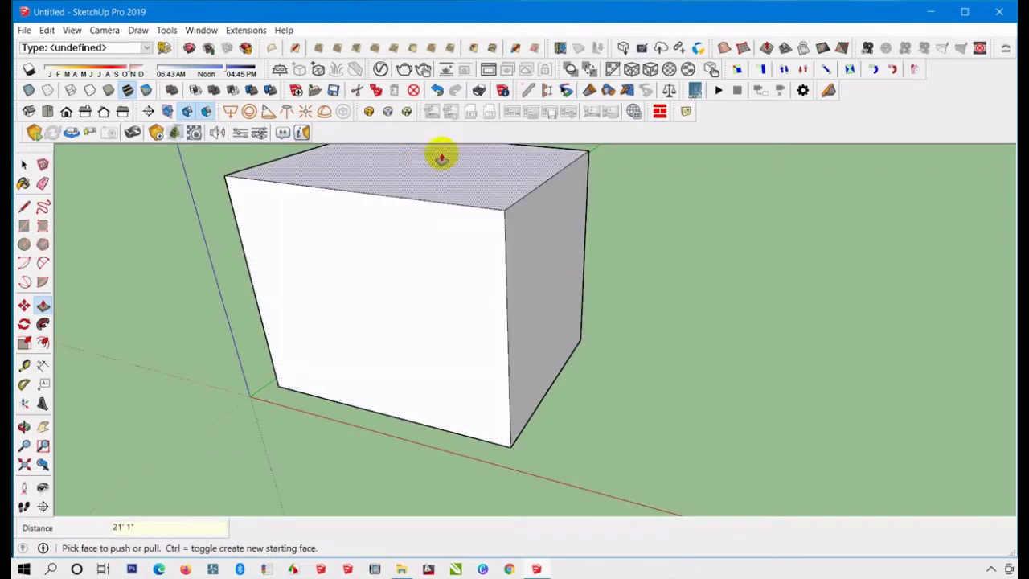
scroll(643, 306, down, 3)
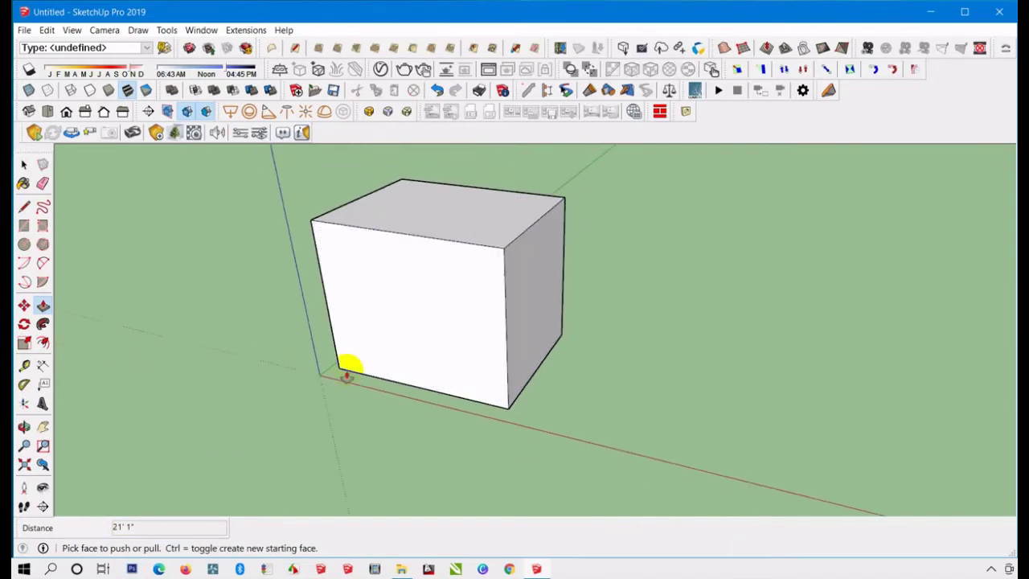
Select all faces and edges of the box and combine them into a group.
click(24, 164)
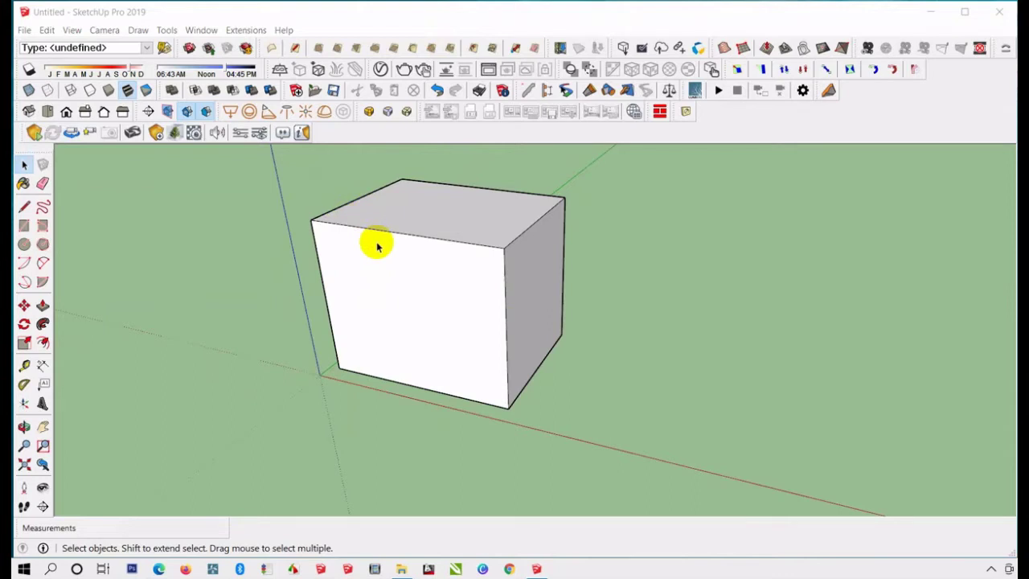
click(360, 9)
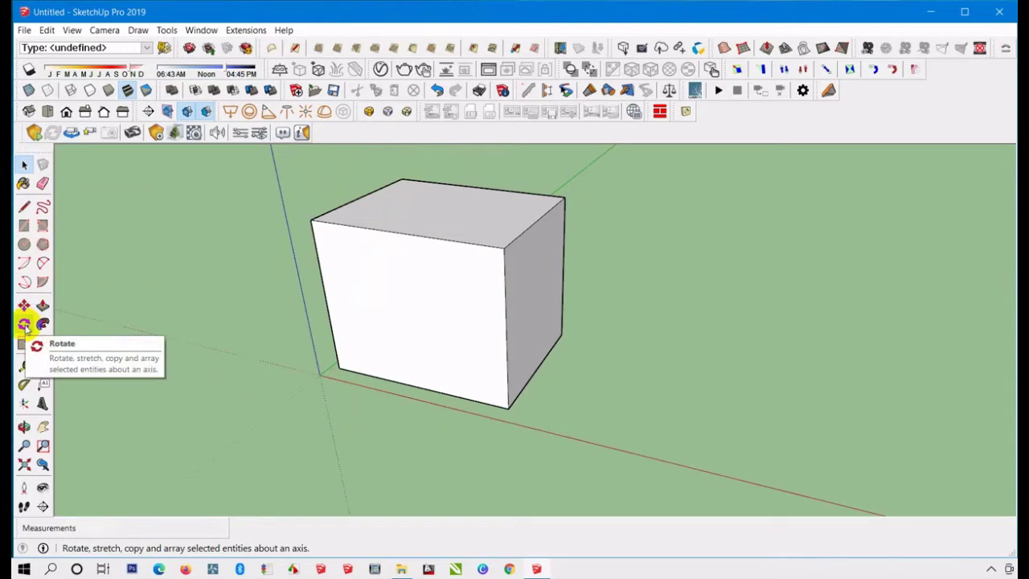
middle_drag(292, 305, 388, 356)
scroll(351, 321, up, 1)
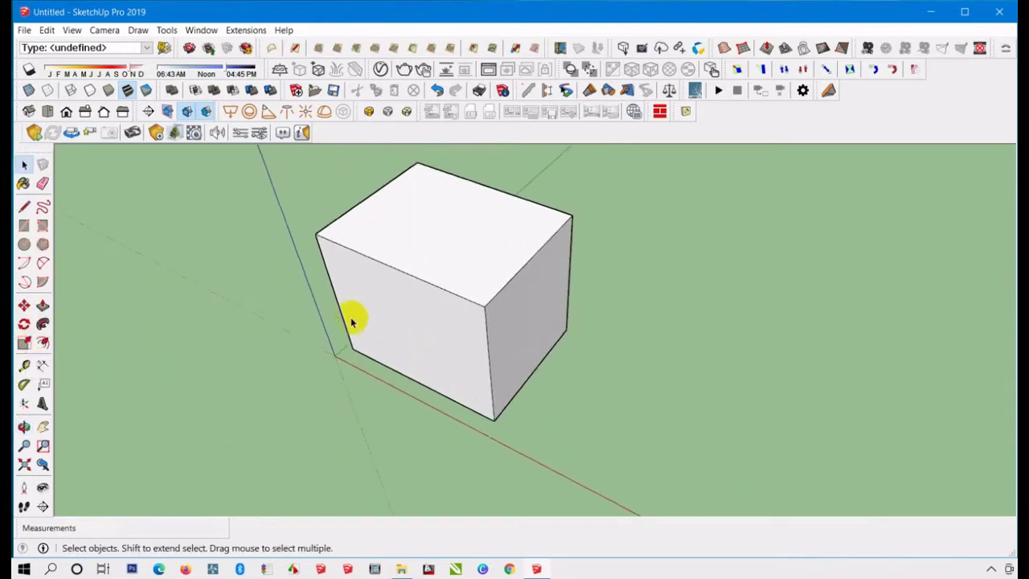
scroll(353, 322, down, 2)
drag(259, 180, 729, 427)
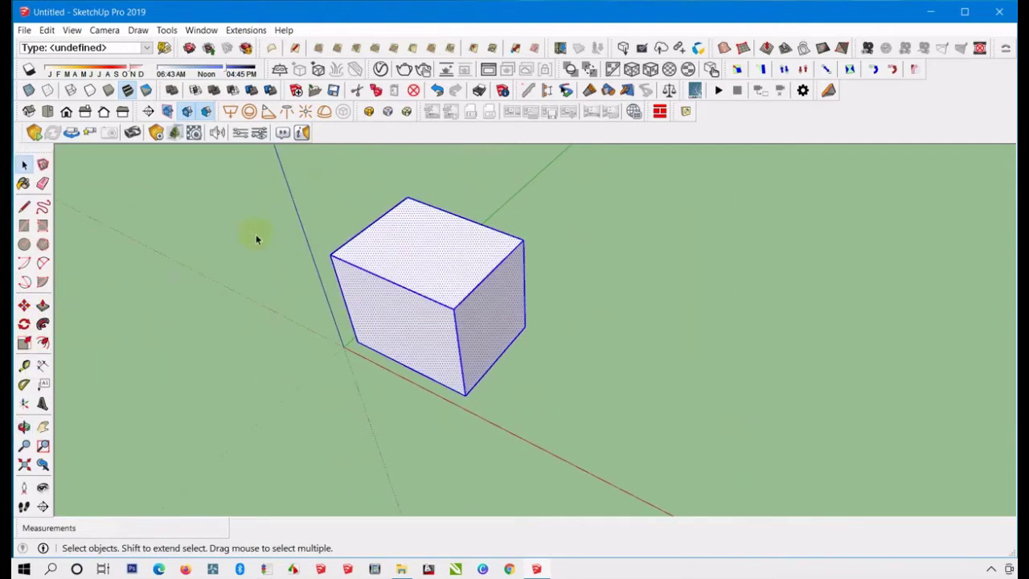
middle_drag(256, 238, 351, 223)
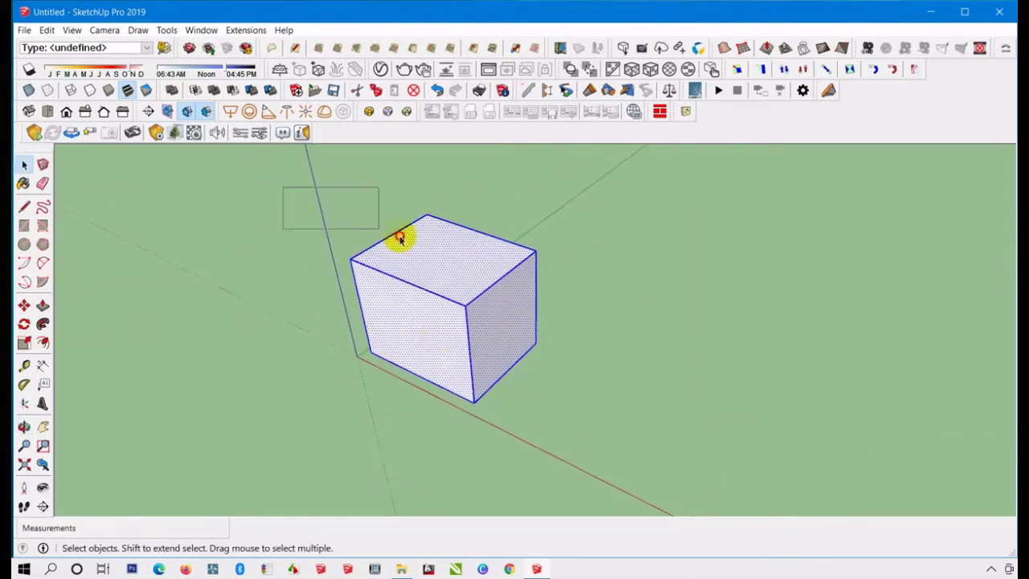
drag(399, 239, 715, 450)
drag(289, 196, 684, 461)
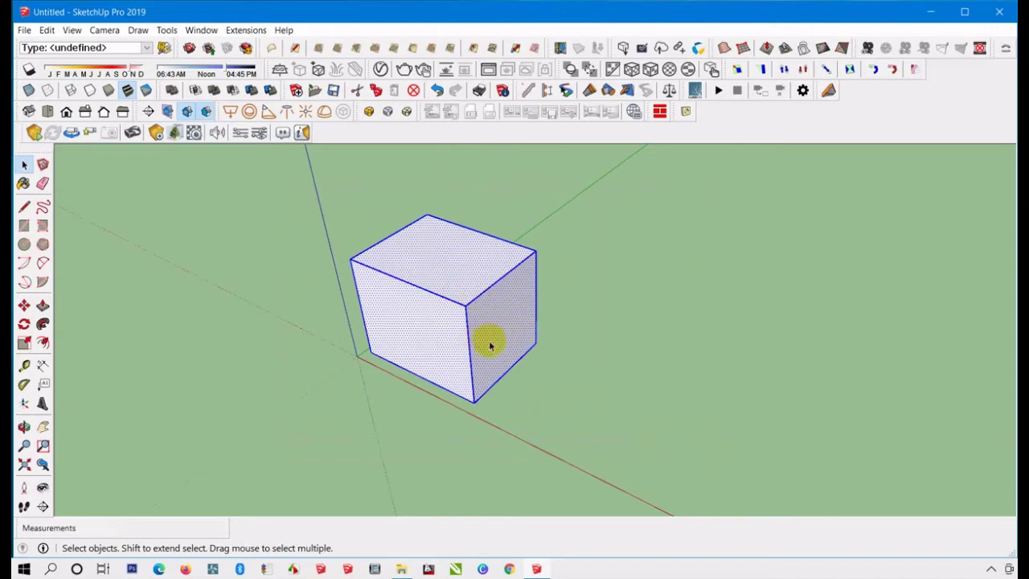
right_click(481, 283)
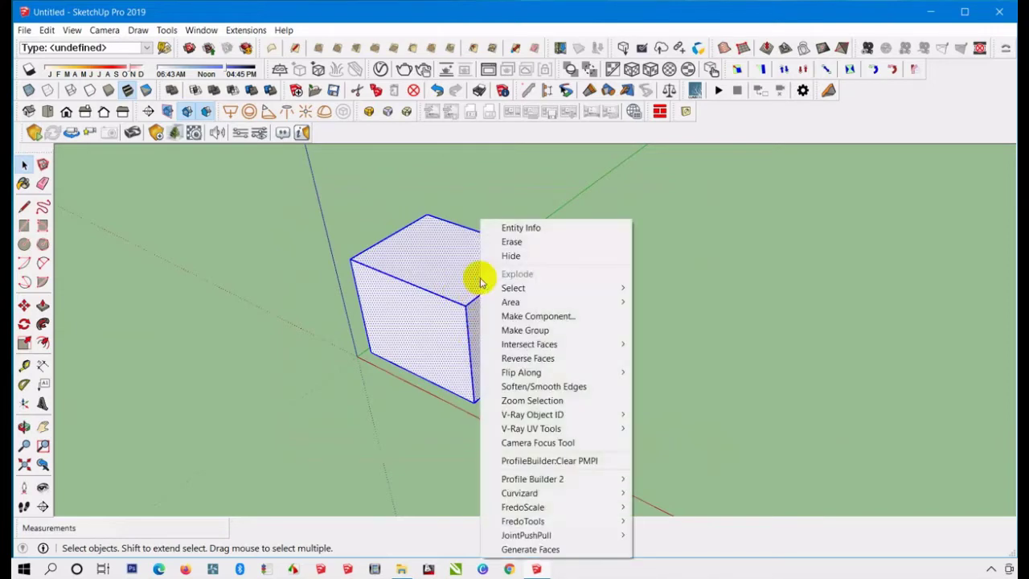
click(529, 330)
Clear the selection and reselect the grouped box, both by picking it directly and by enclosing it in a selection window.
click(566, 398)
click(466, 294)
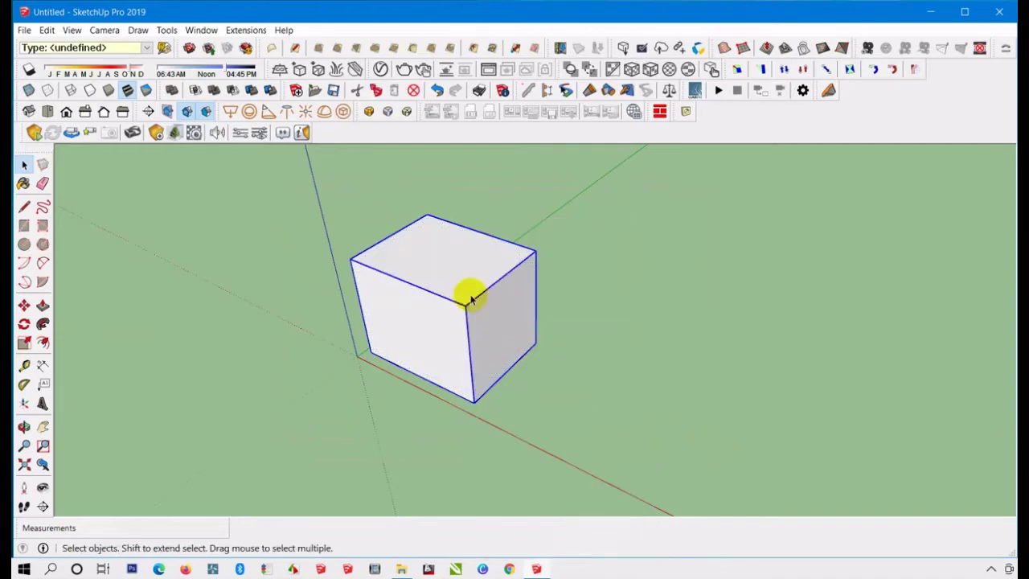
click(523, 395)
click(409, 259)
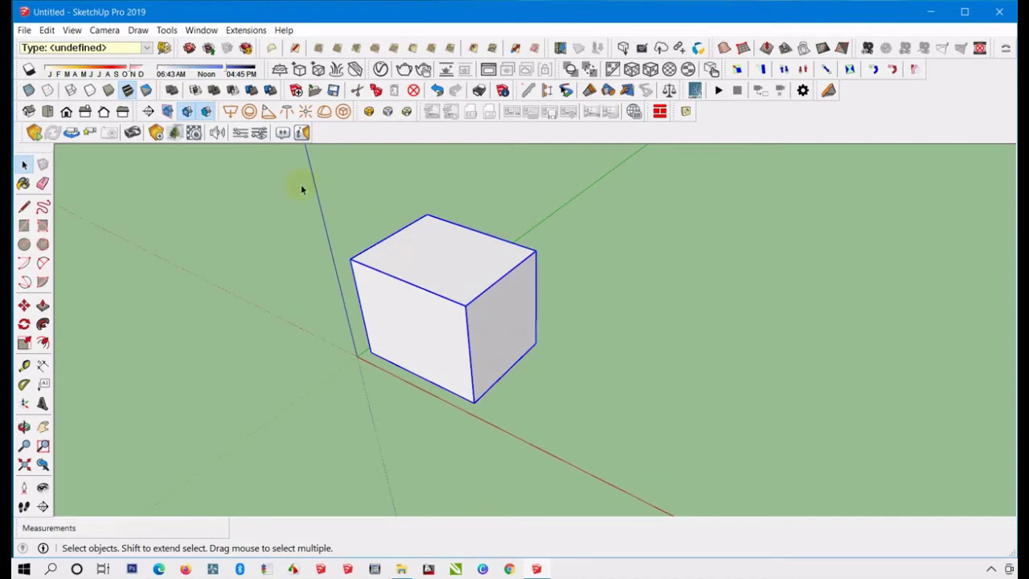
drag(301, 189, 723, 493)
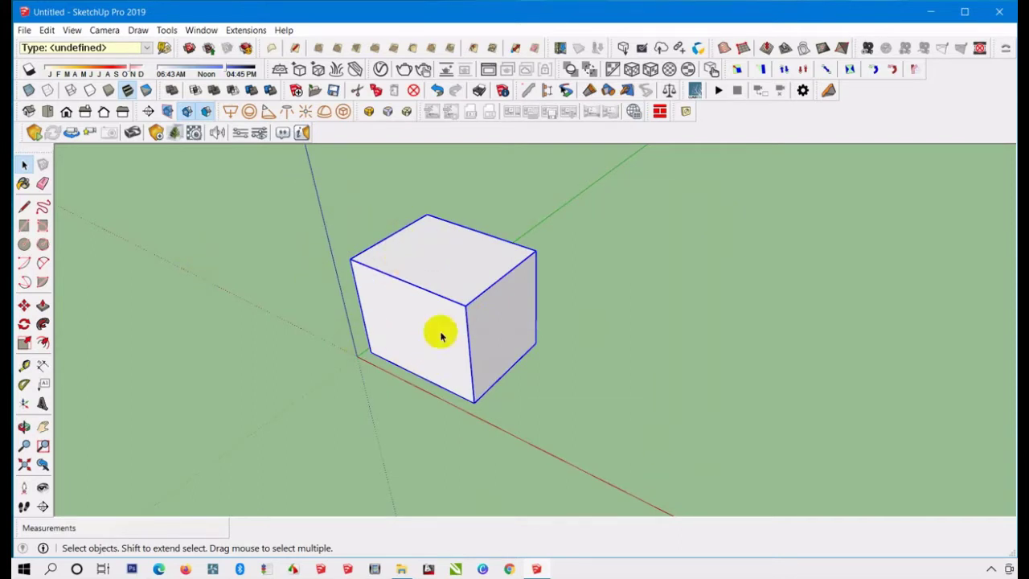
mouse_move(441, 336)
middle_down()
mouse_move(485, 338)
mouse_move(375, 345)
mouse_move(620, 340)
mouse_move(432, 352)
mouse_move(728, 294)
mouse_move(558, 319)
mouse_move(358, 305)
mouse_move(559, 359)
mouse_move(535, 335)
mouse_move(526, 348)
middle_up()
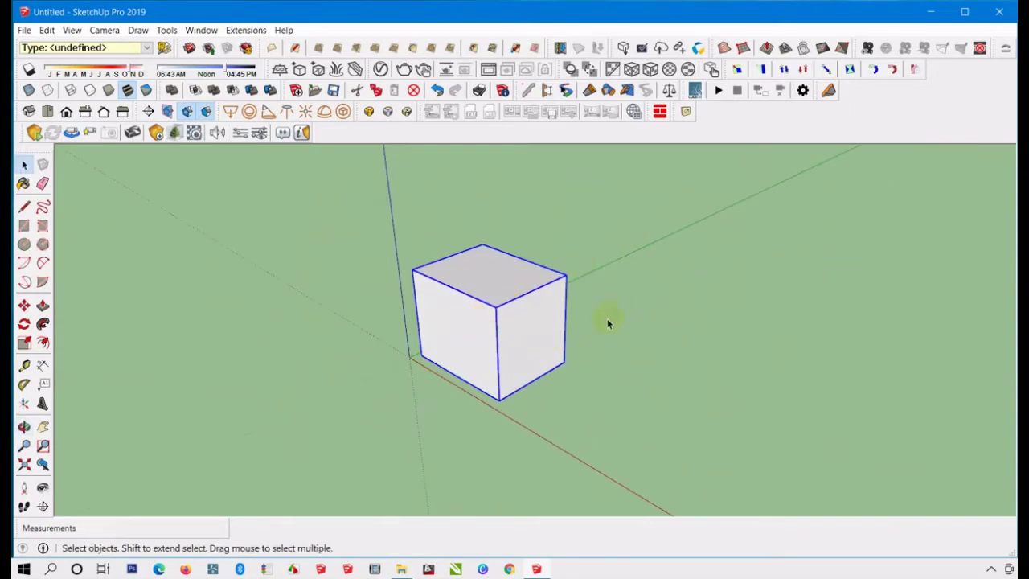
drag(279, 217, 821, 446)
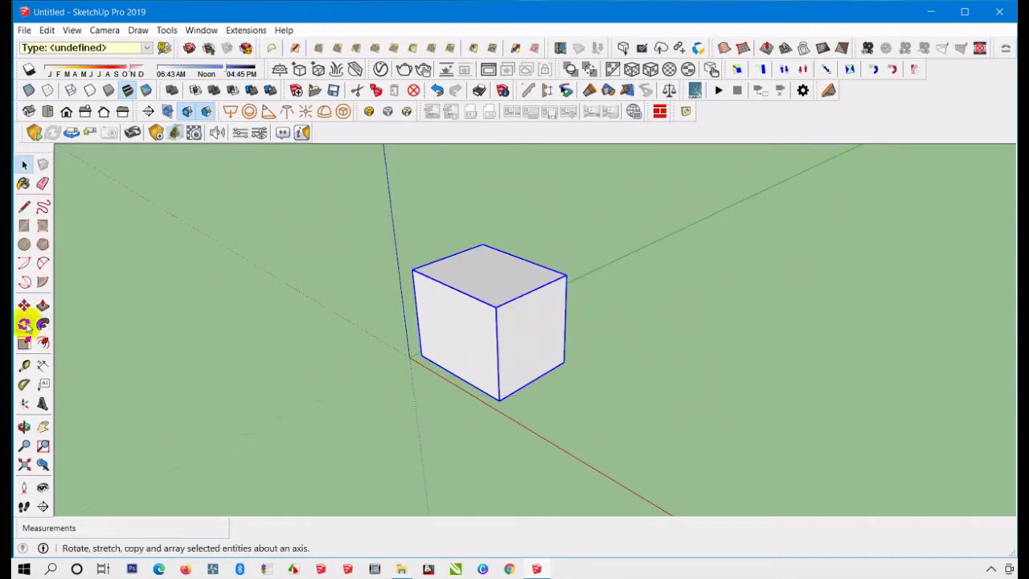
Rotate the grouped box 90° horizontally about its near top corner, using the green axis direction as the starting reference.
click(23, 324)
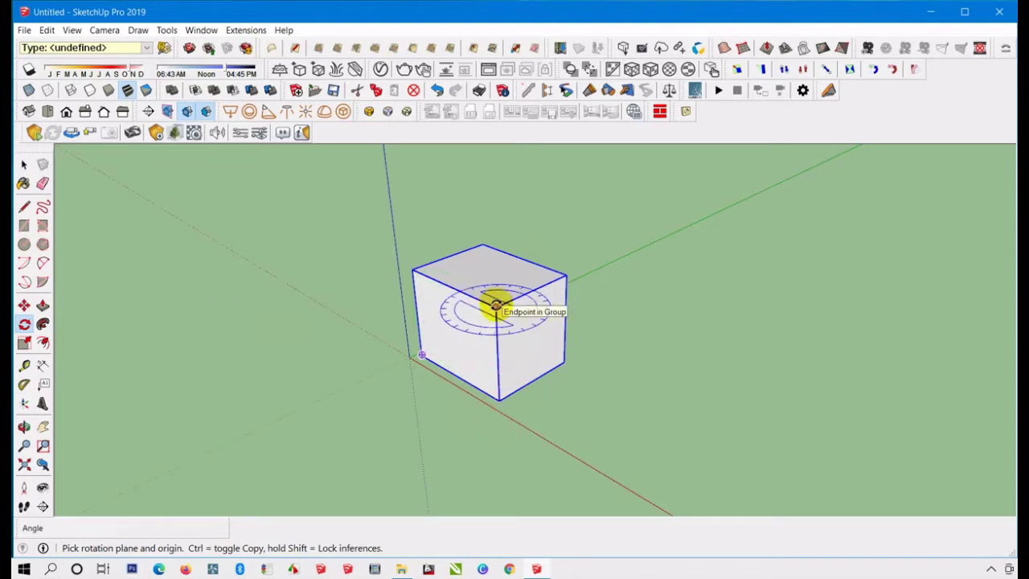
middle_drag(499, 303, 467, 402)
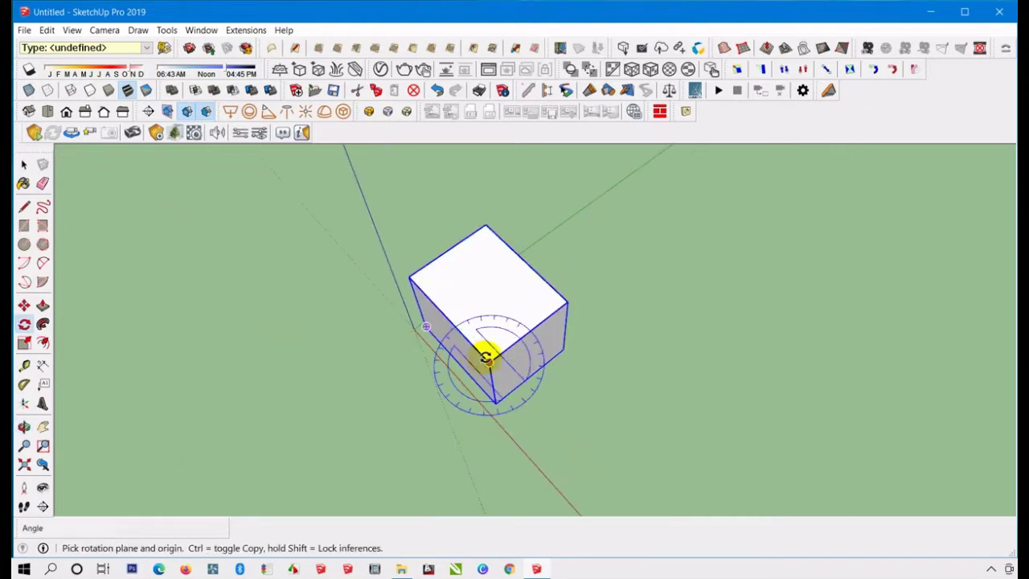
click(488, 360)
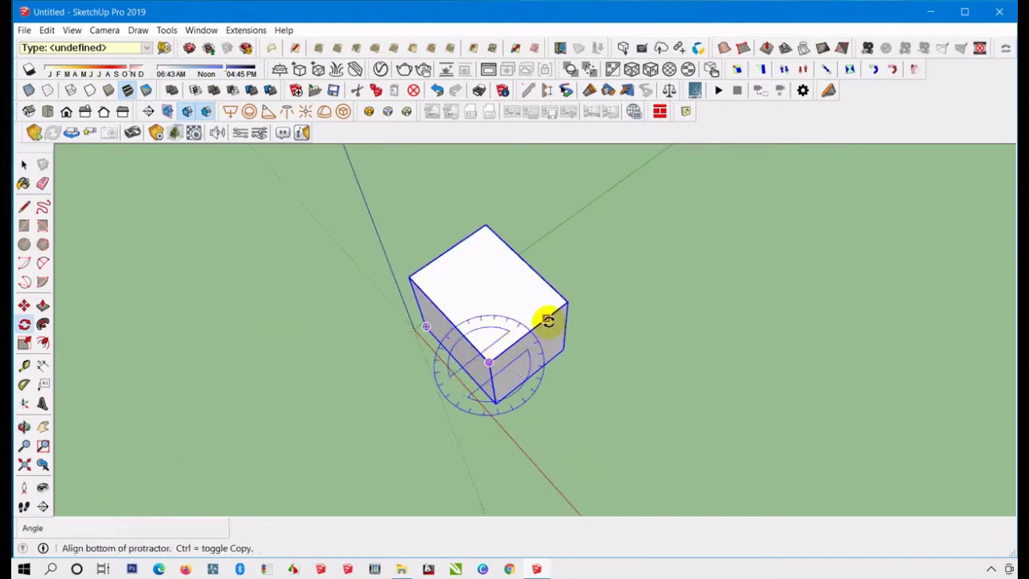
click(614, 273)
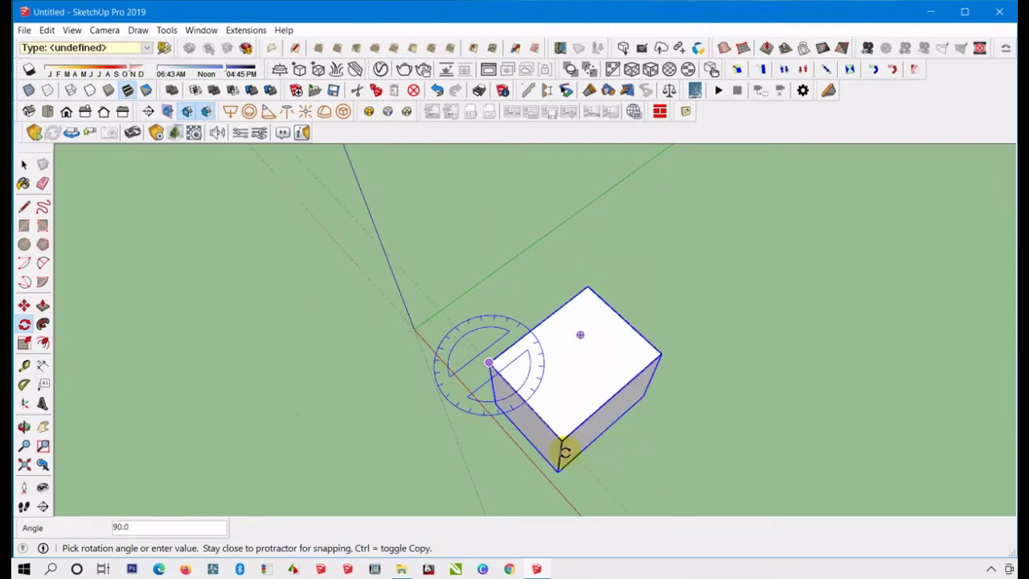
click(565, 452)
Try rotating the grouped box a further 45° horizontally about its near top corner, and undo the rotation.
middle_drag(608, 420, 530, 356)
scroll(515, 342, up, 4)
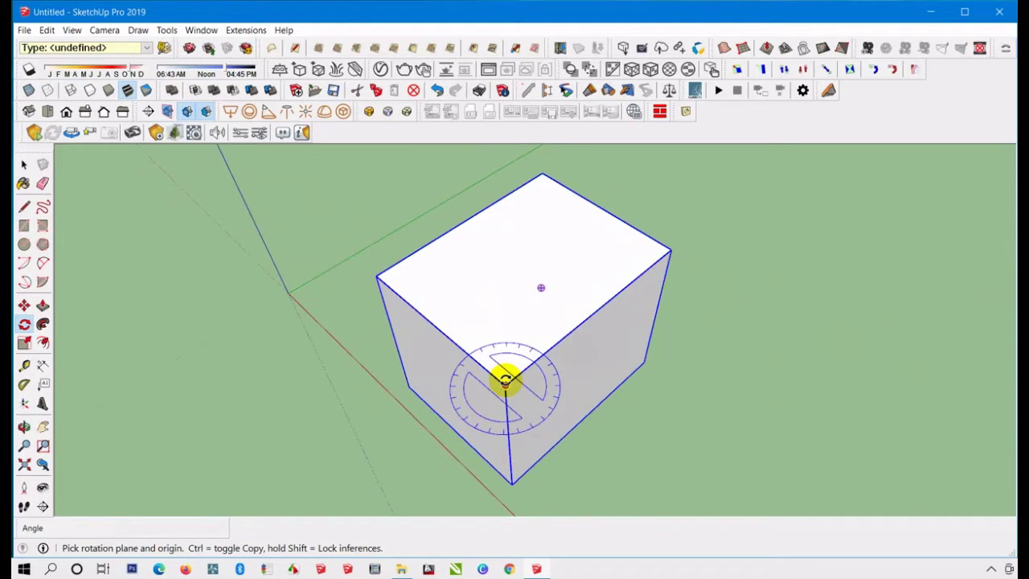
click(504, 381)
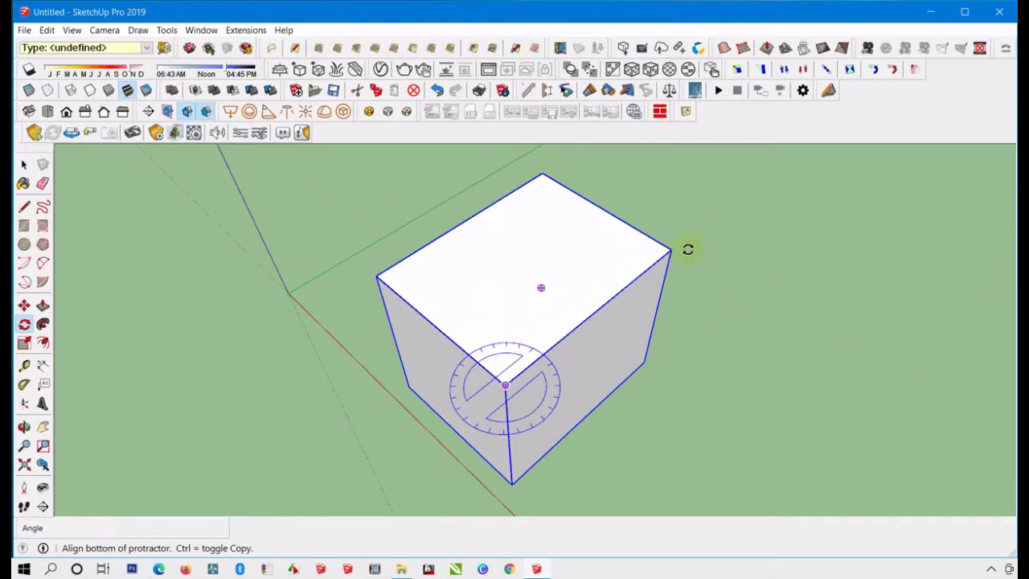
key(Escape)
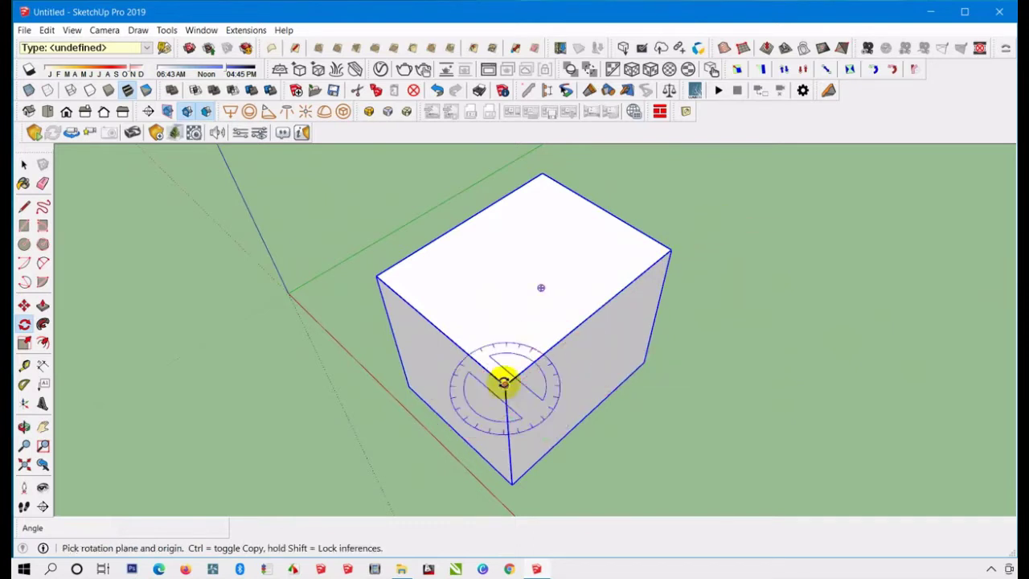
click(504, 383)
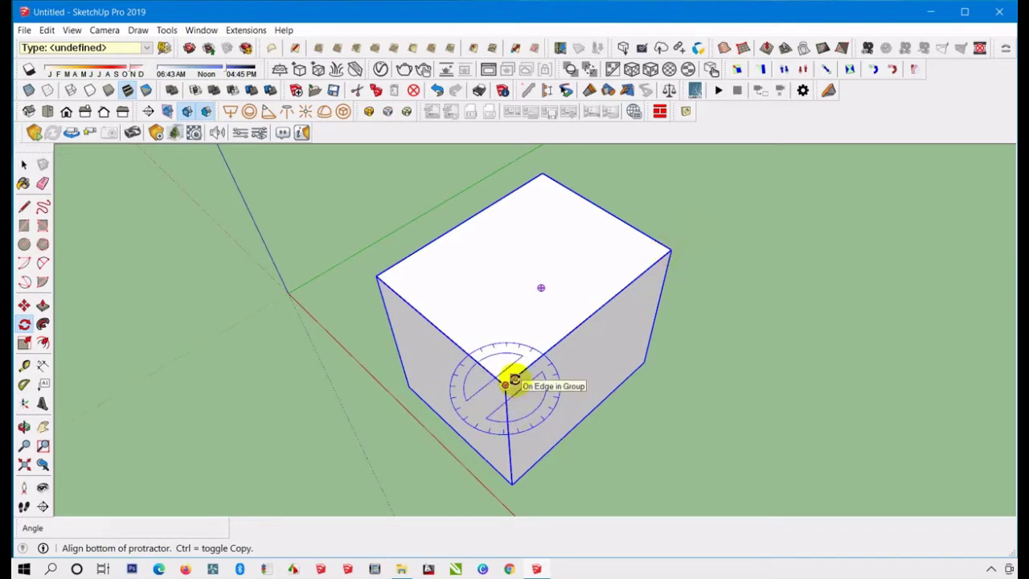
drag(508, 383, 694, 235)
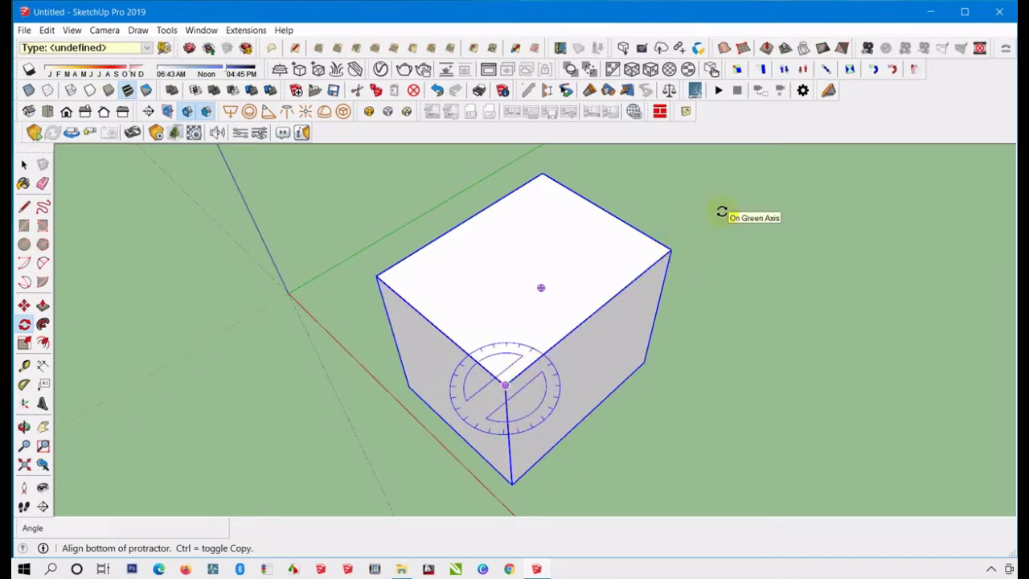
click(721, 211)
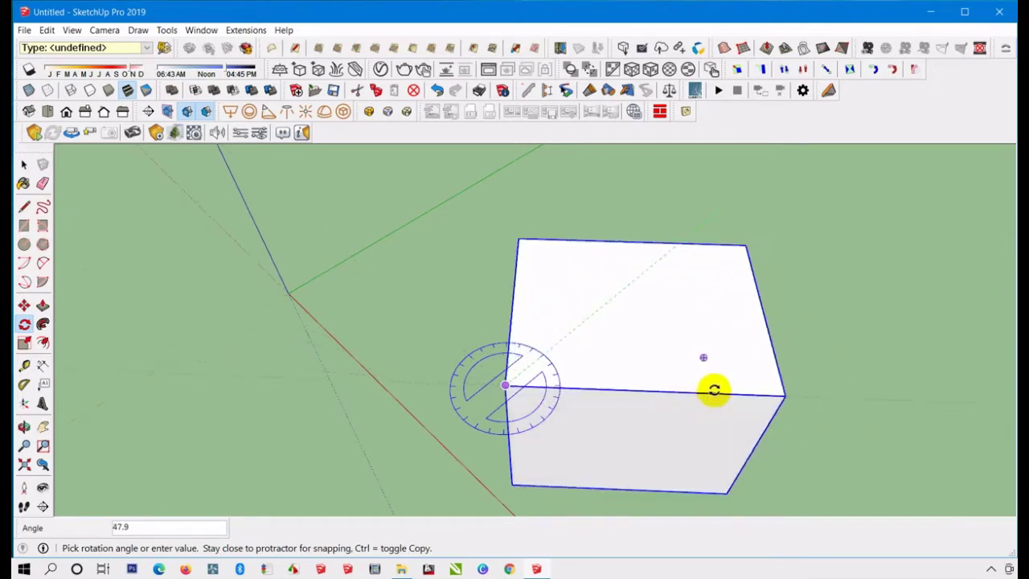
click(731, 383)
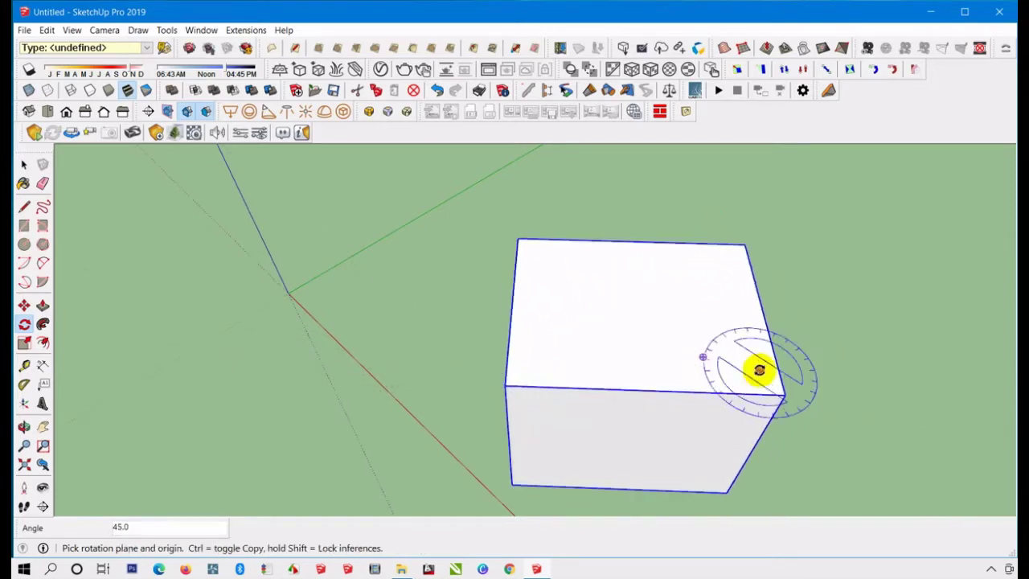
middle_drag(761, 367, 608, 325)
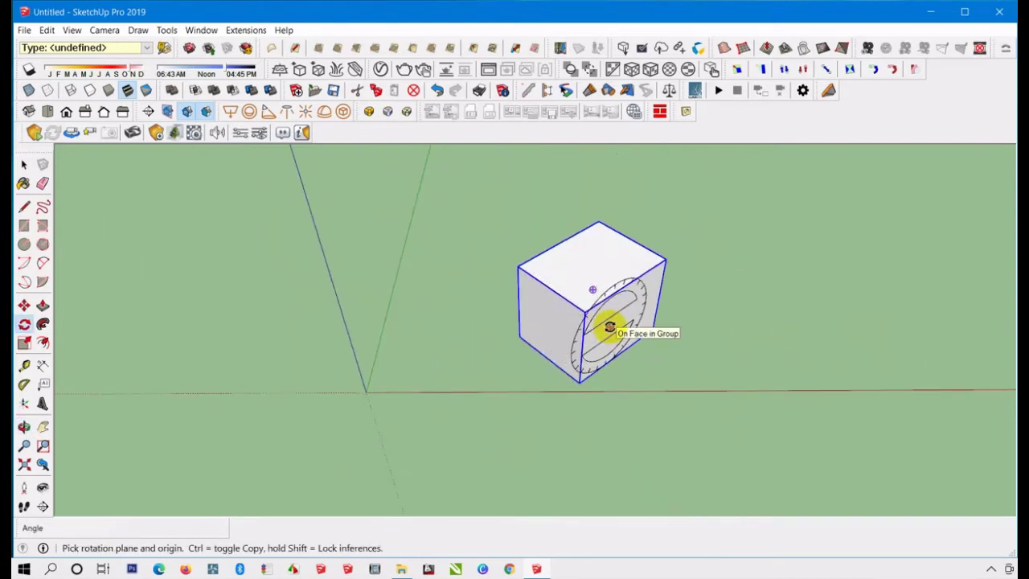
click(24, 164)
drag(424, 190, 773, 430)
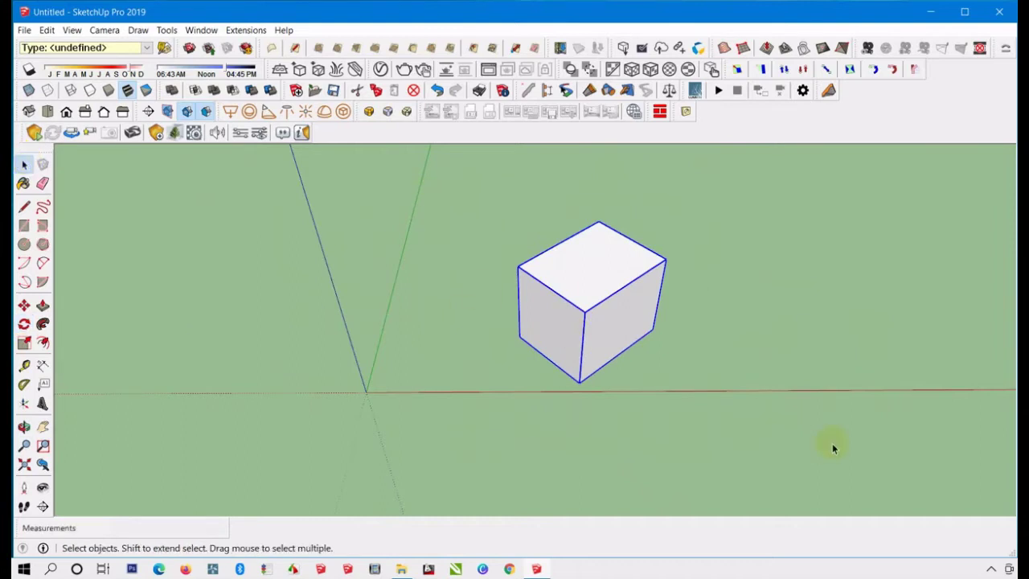
key(ctrl+z)
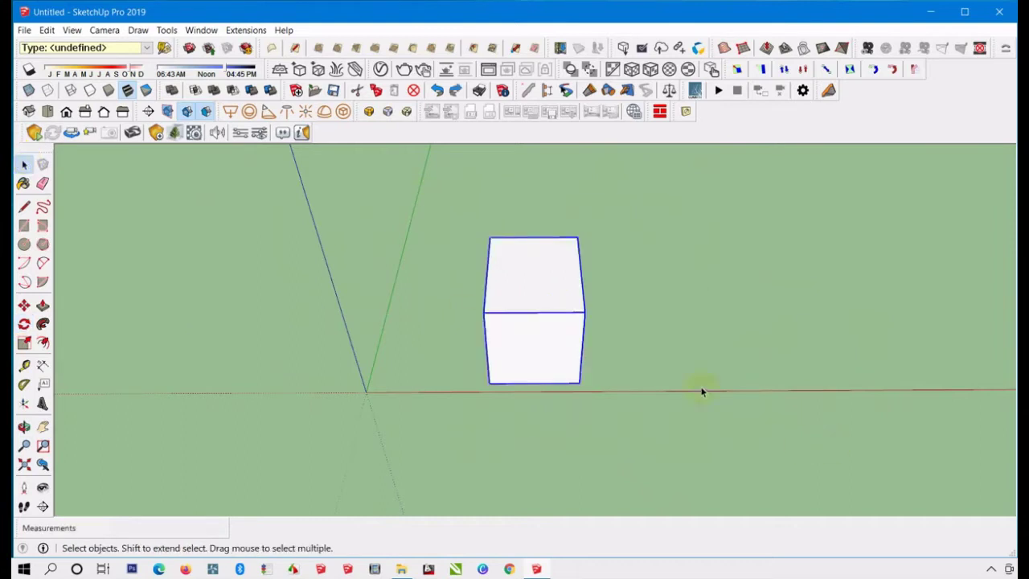
middle_drag(702, 390, 500, 349)
scroll(558, 298, up, 5)
scroll(523, 321, down, 4)
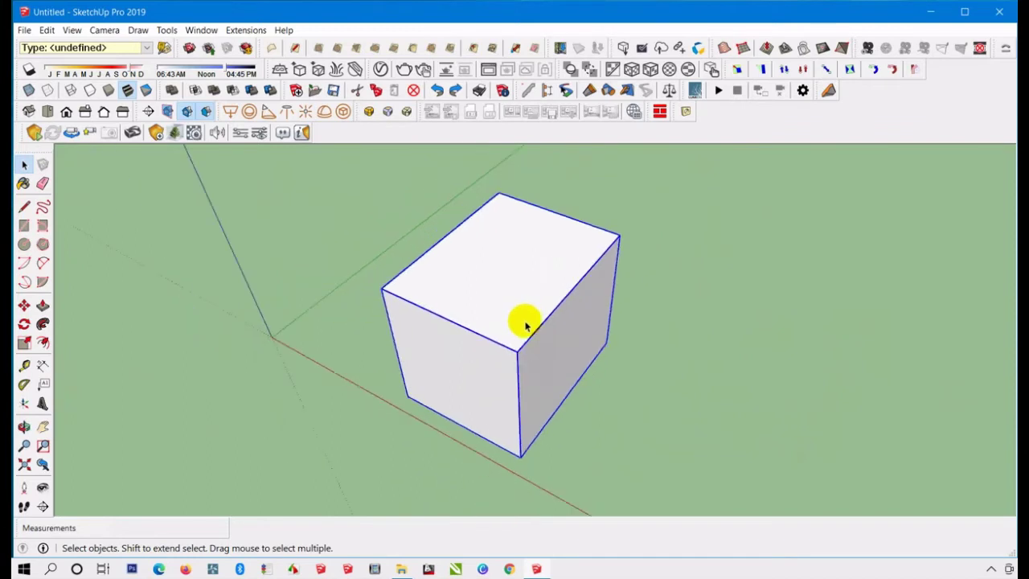
middle_drag(533, 394, 530, 351)
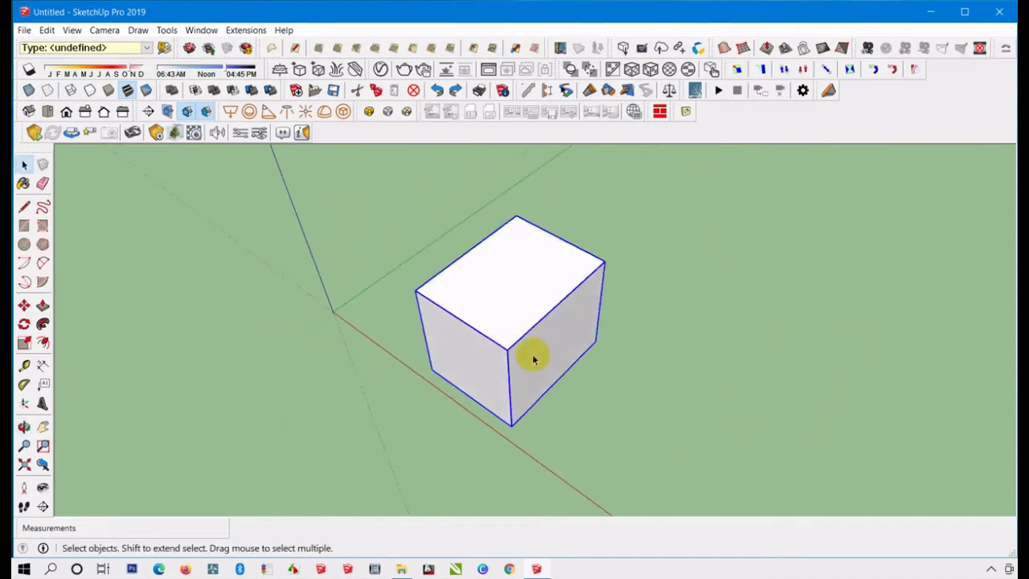
click(43, 325)
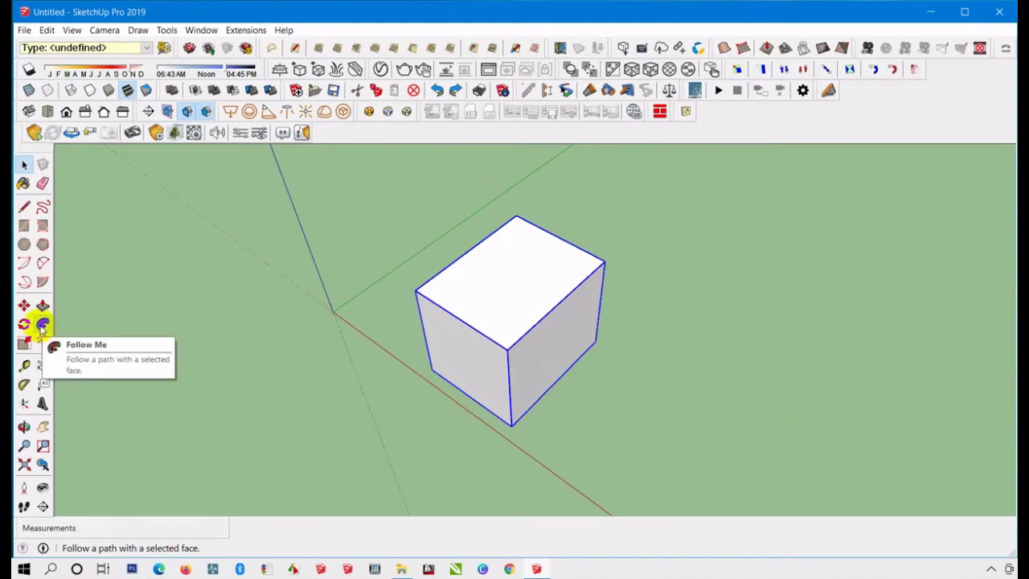
key(space)
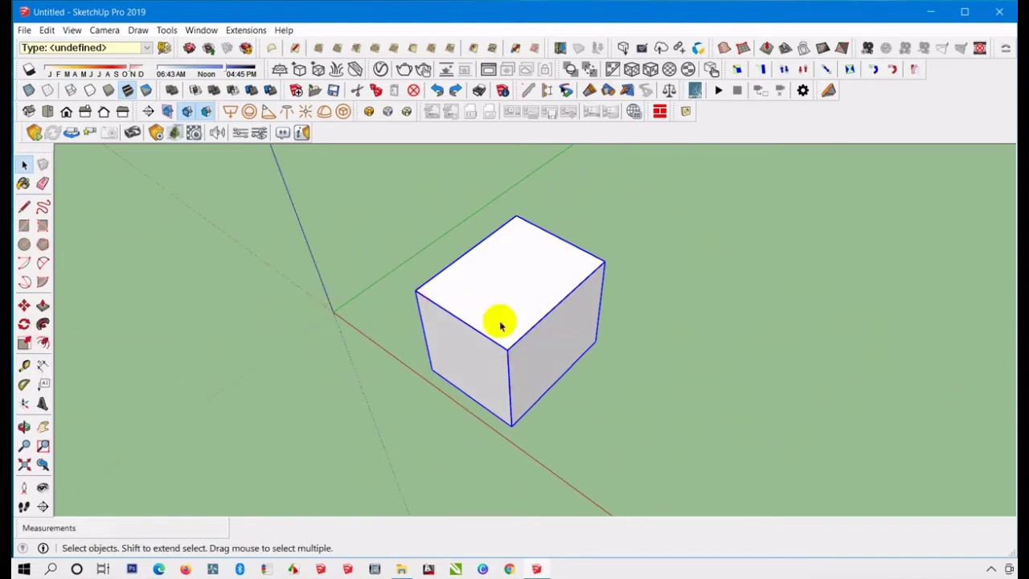
middle_drag(501, 321, 361, 372)
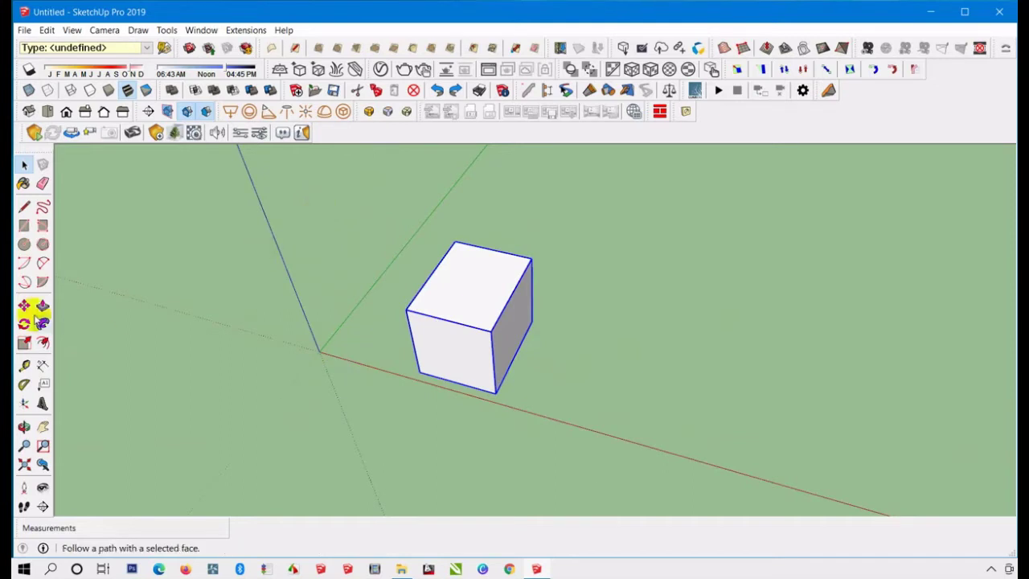
Draw a connected zigzag path of six straight line segments on the ground beside the grouped box, leaving both ends open.
click(25, 207)
middle_drag(328, 355, 733, 329)
click(767, 307)
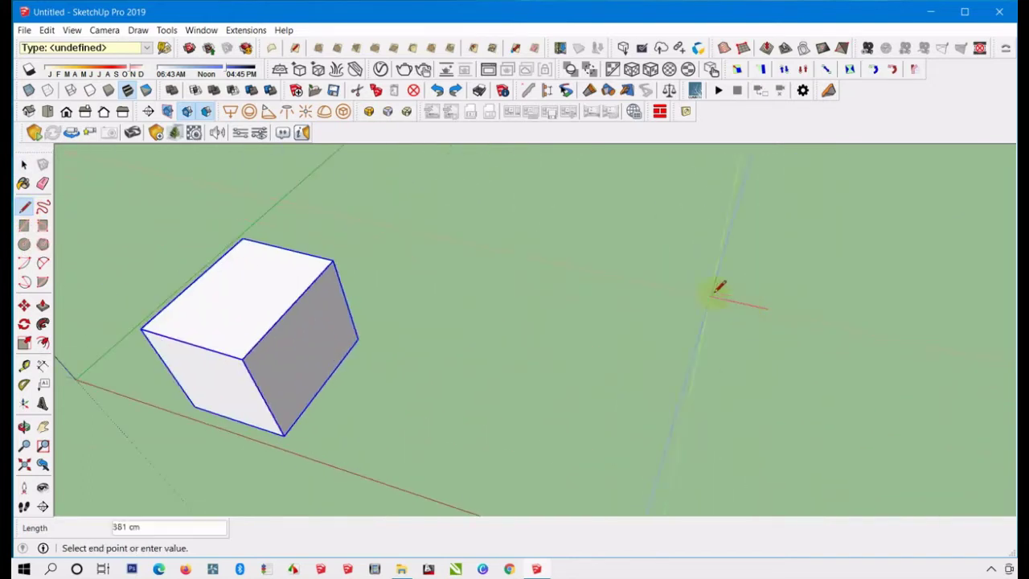
click(671, 288)
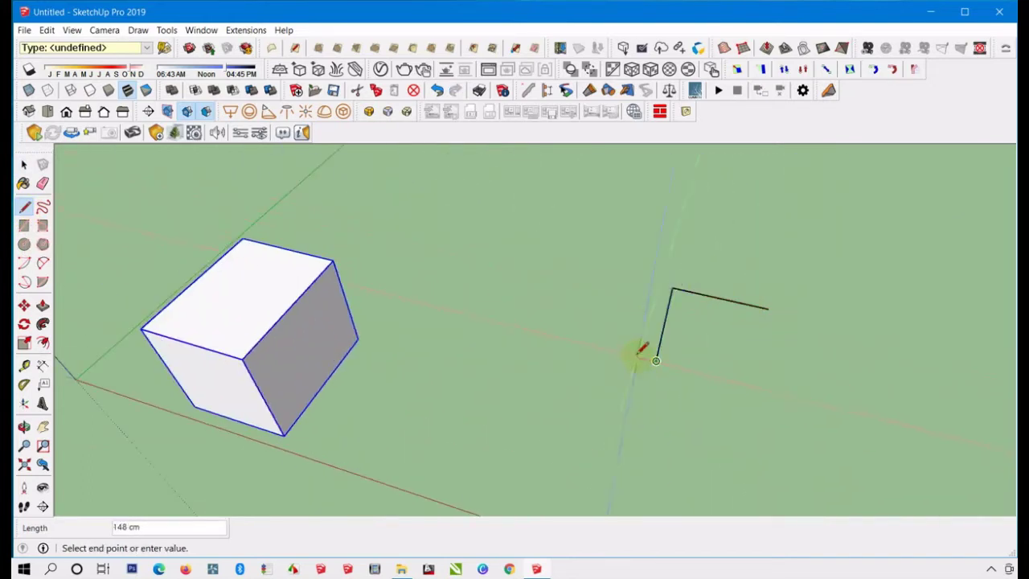
click(543, 333)
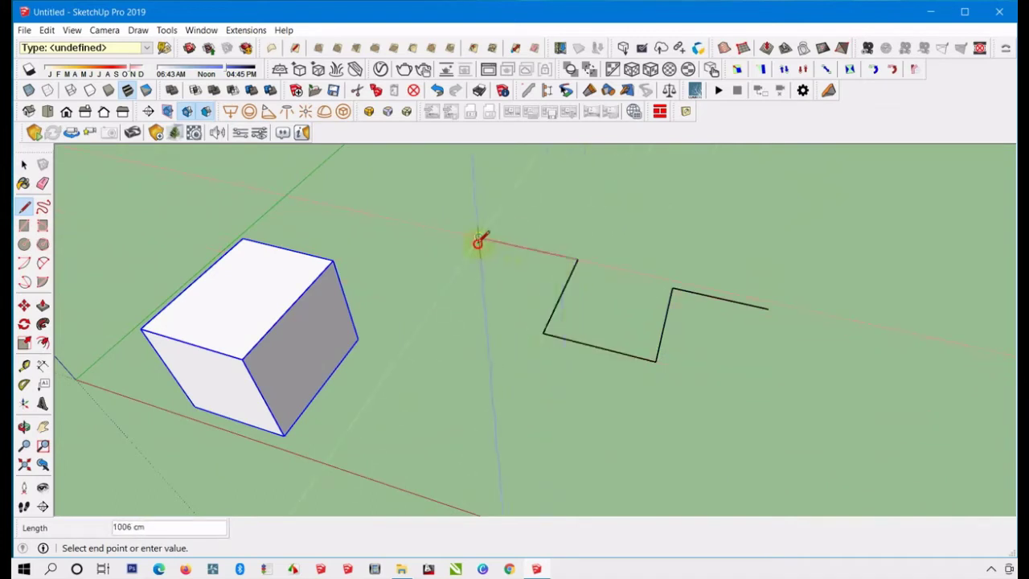
click(478, 238)
click(432, 304)
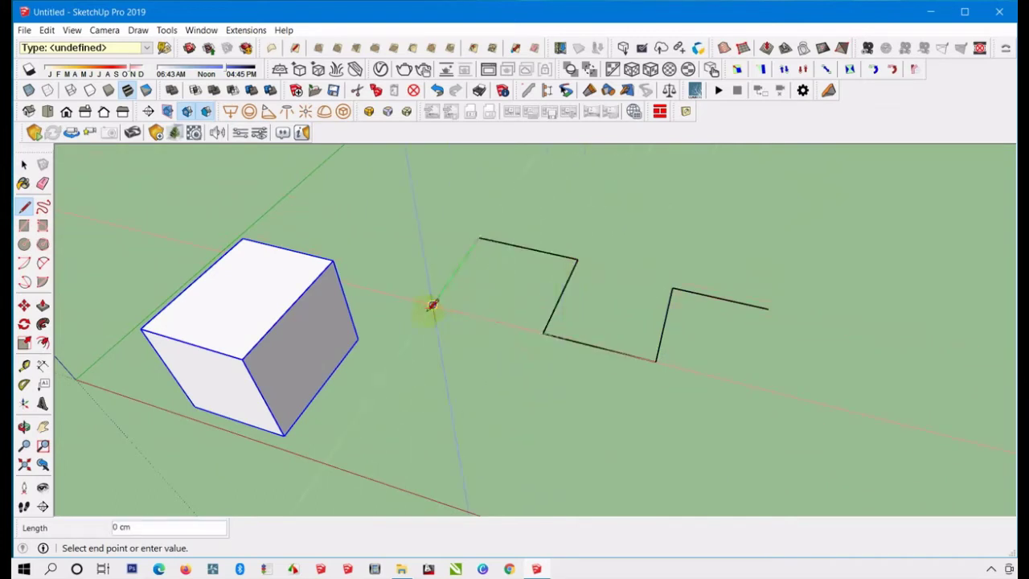
key(Escape)
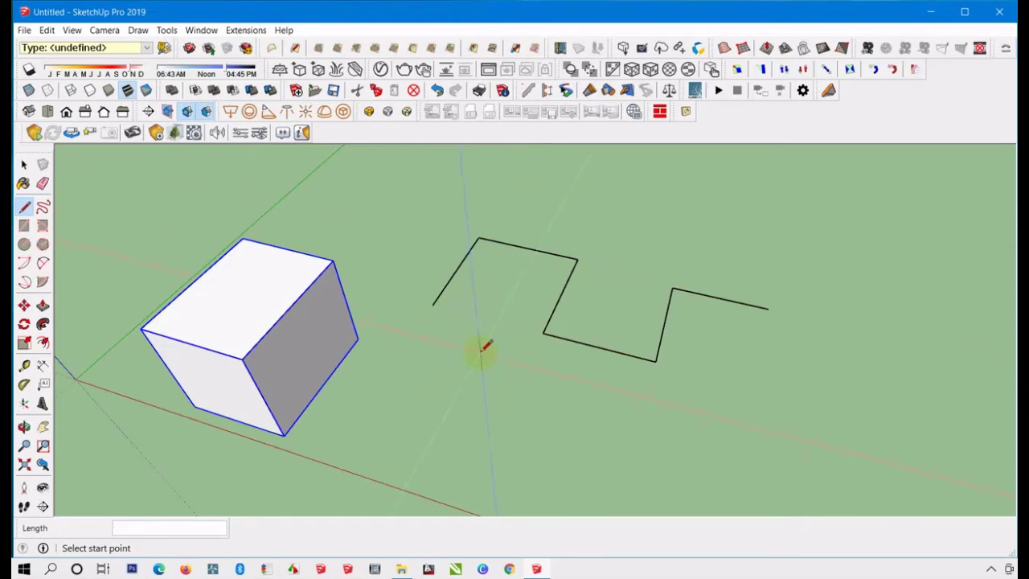
Draw a horizontal circle with a 30 cm radius on the ground in front of the zigzag path.
middle_drag(485, 345, 527, 321)
middle_drag(369, 291, 367, 337)
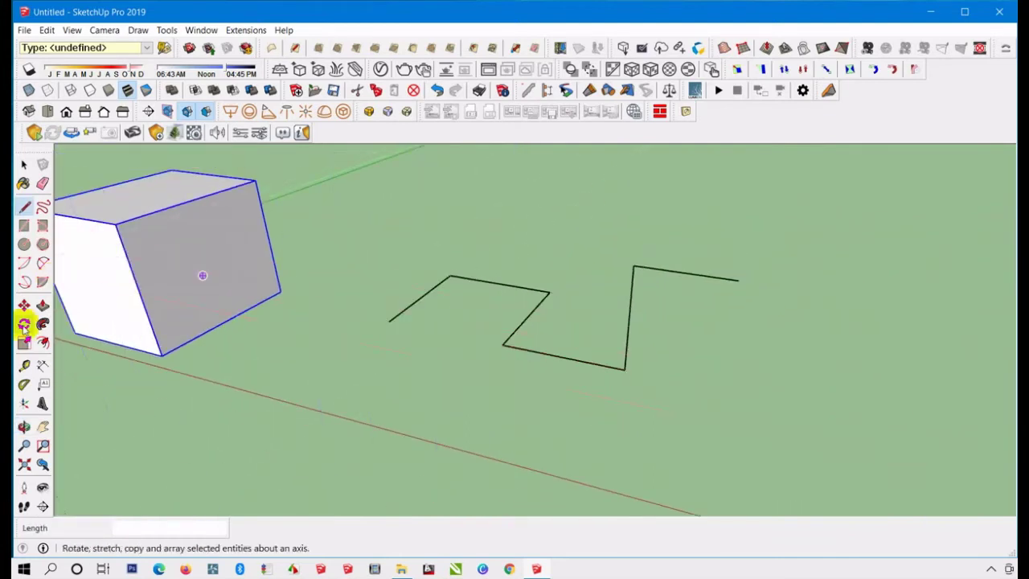
click(24, 244)
middle_drag(937, 317, 743, 279)
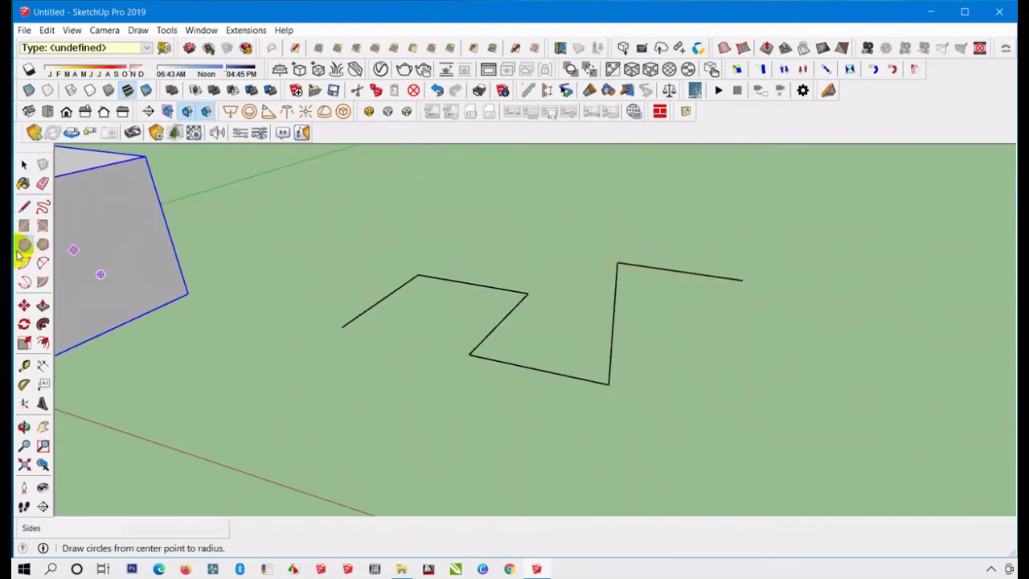
click(41, 245)
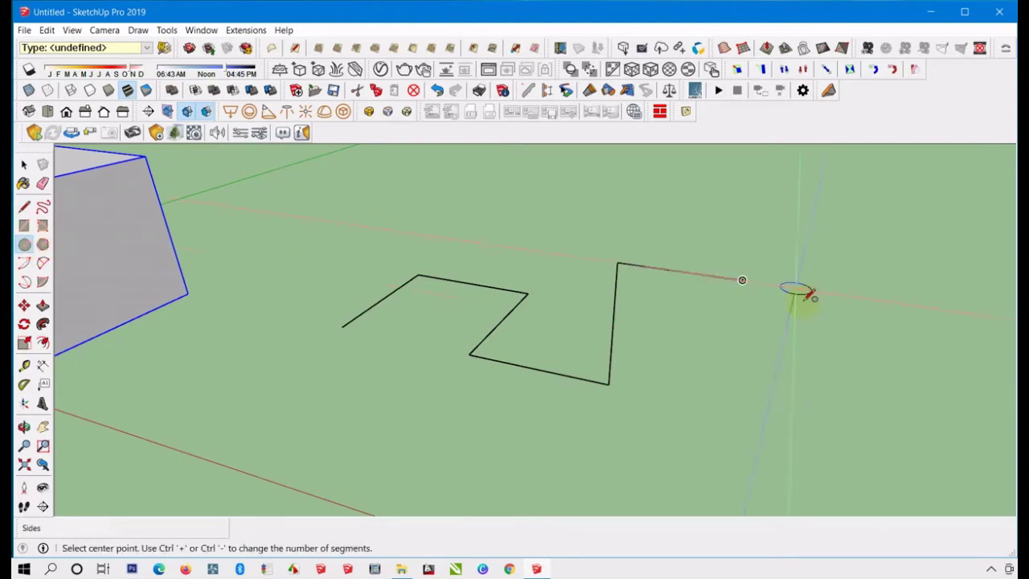
scroll(741, 283, up, 3)
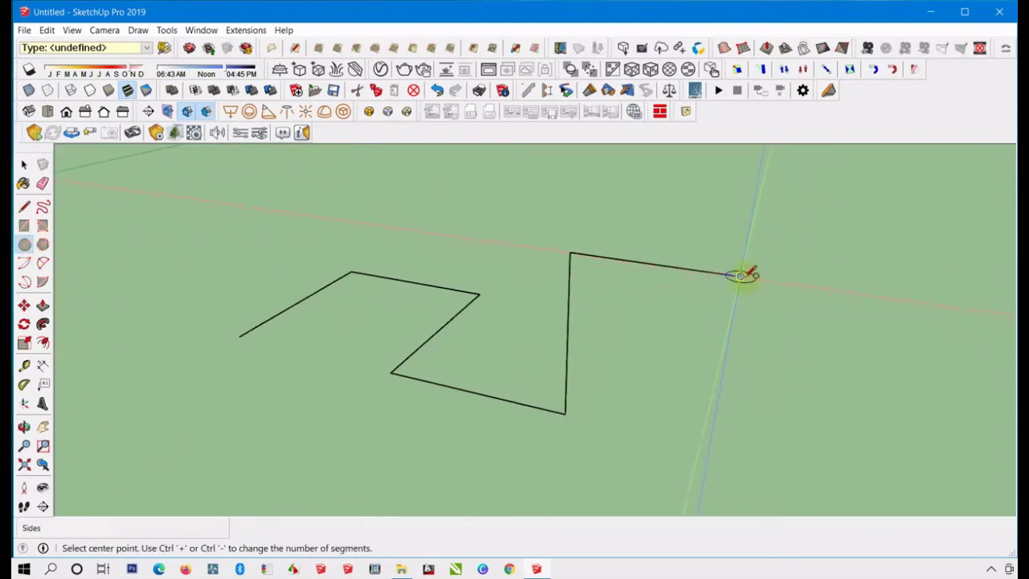
scroll(739, 275, up, 2)
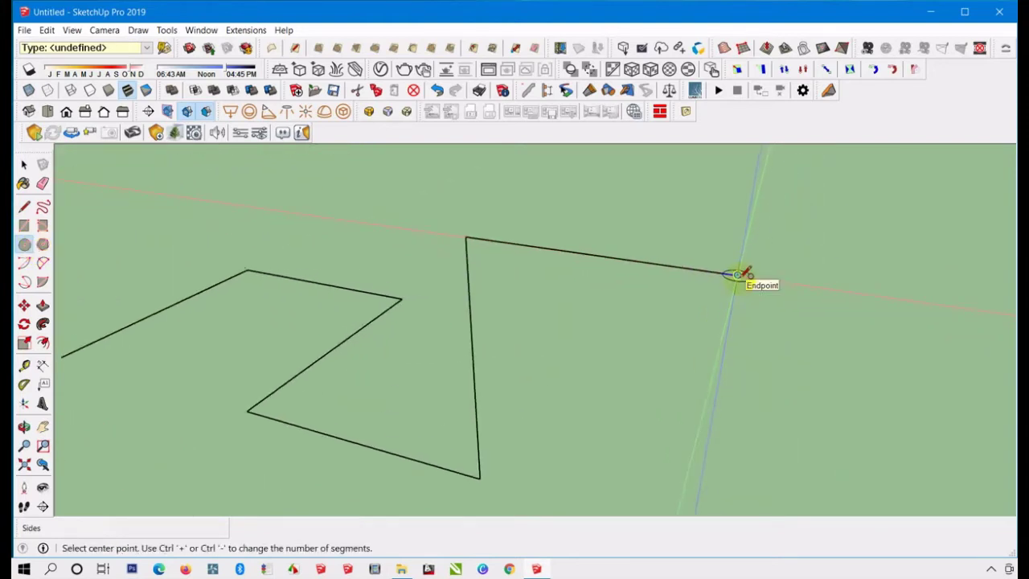
scroll(402, 420, down, 3)
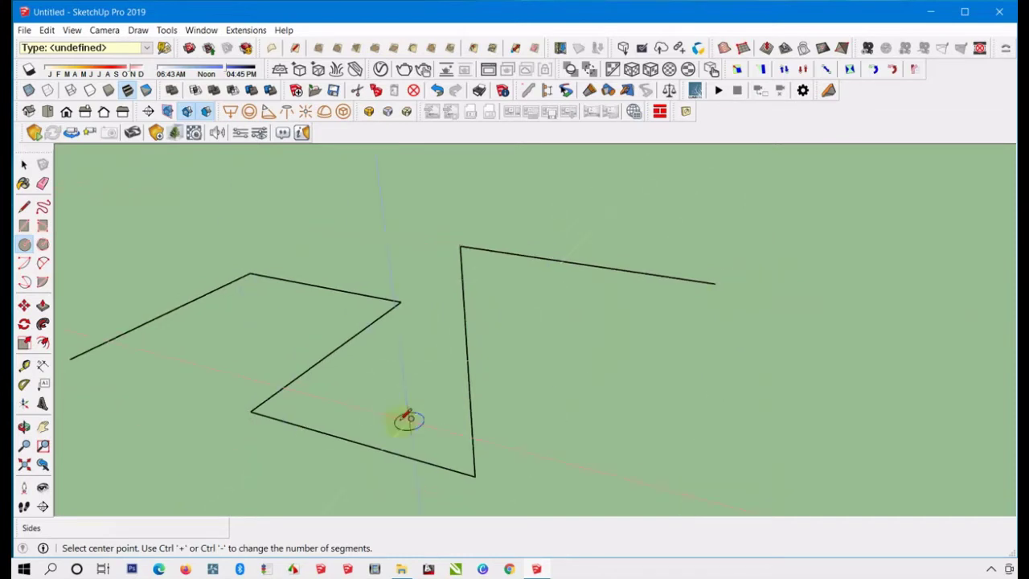
scroll(557, 430, down, 2)
scroll(540, 418, up, 1)
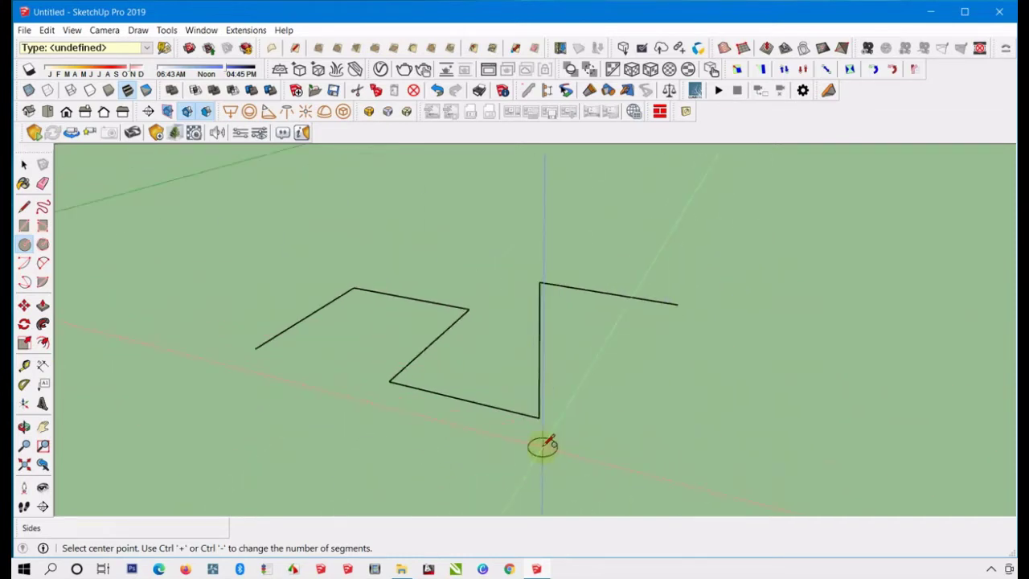
click(542, 444)
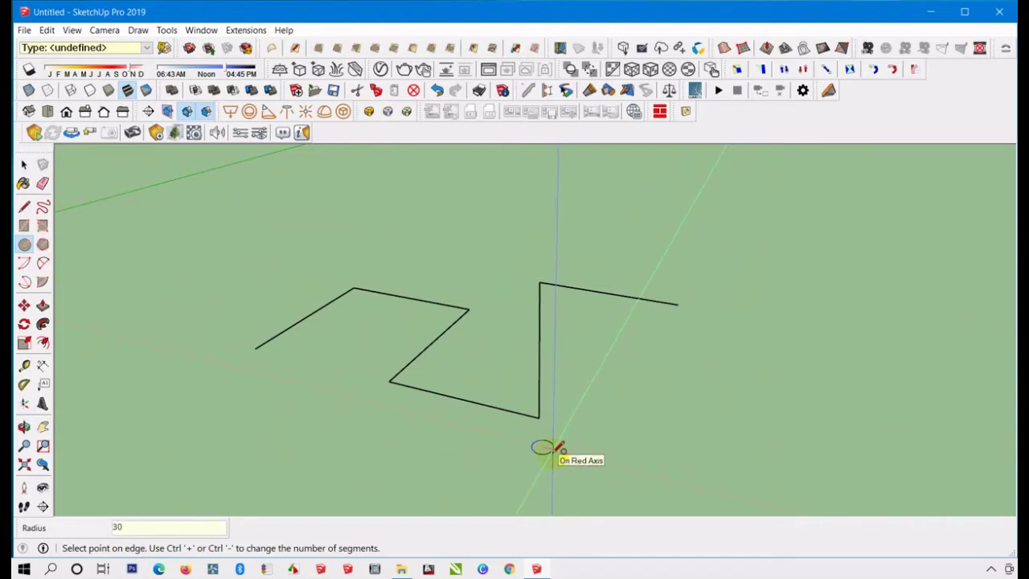
click(560, 447)
Select the flat circle in front of the zigzag path and delete it.
click(25, 165)
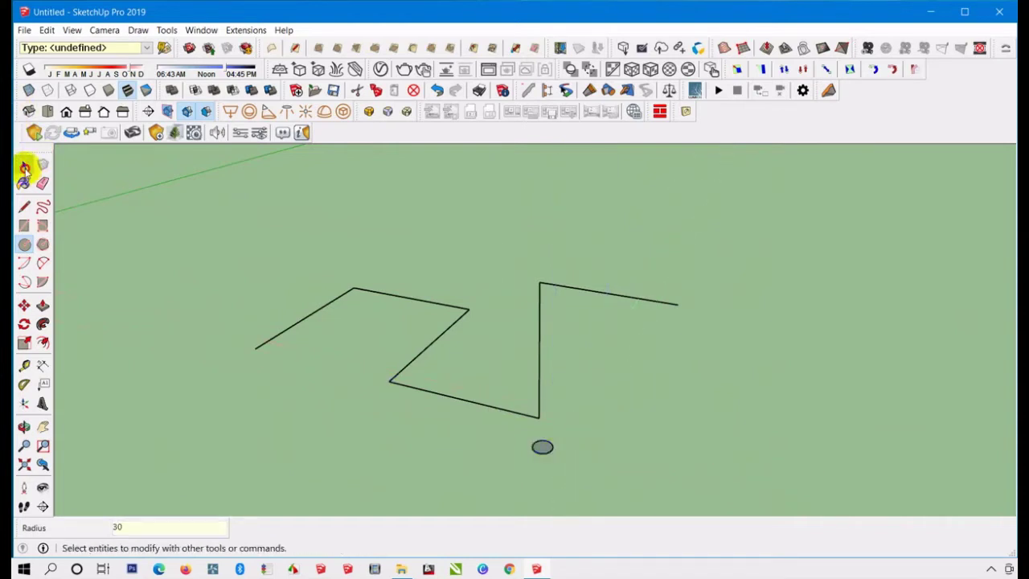
middle_drag(514, 337, 642, 418)
click(634, 397)
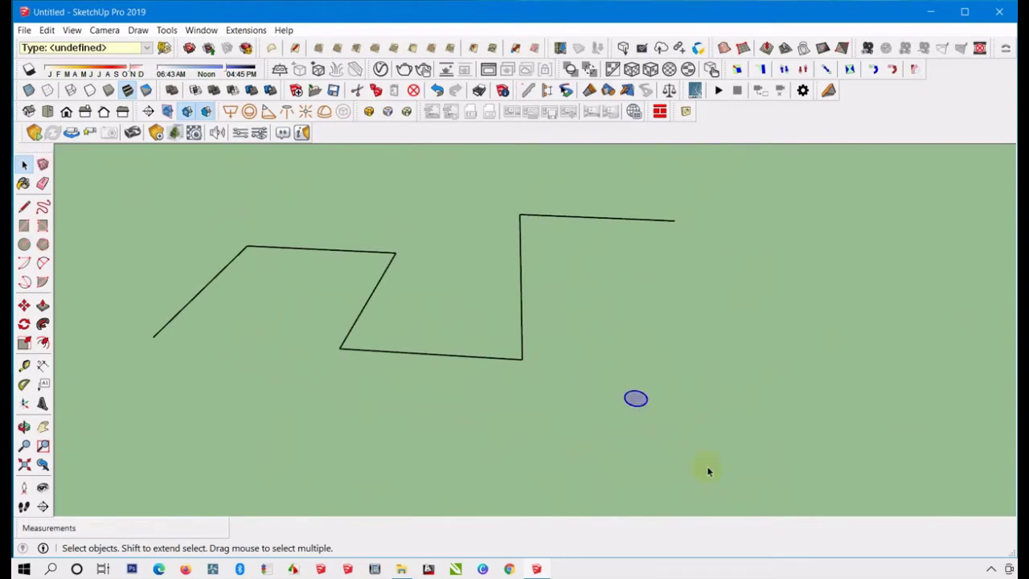
middle_drag(707, 471, 611, 369)
middle_drag(474, 321, 689, 388)
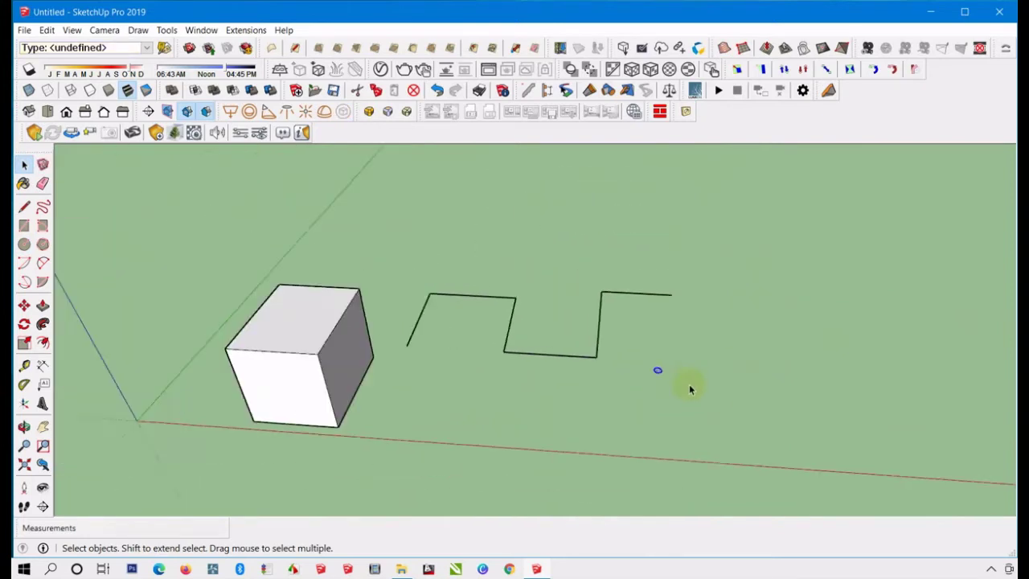
scroll(222, 340, up, 3)
key(Delete)
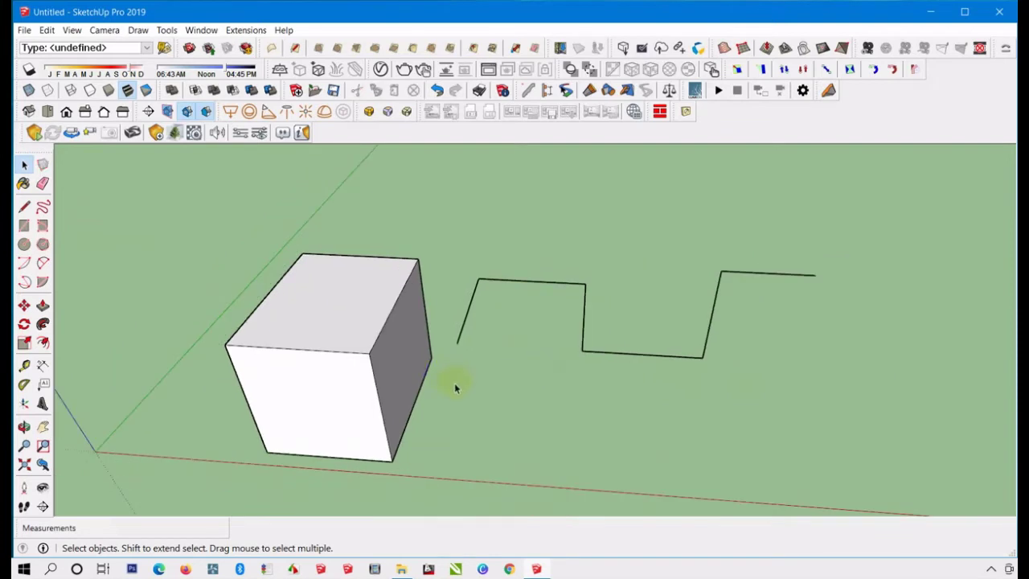
Draw an upright circle with a 30 cm radius centered on the box's near top corner, facing along the red axis.
click(18, 250)
scroll(394, 386, up, 3)
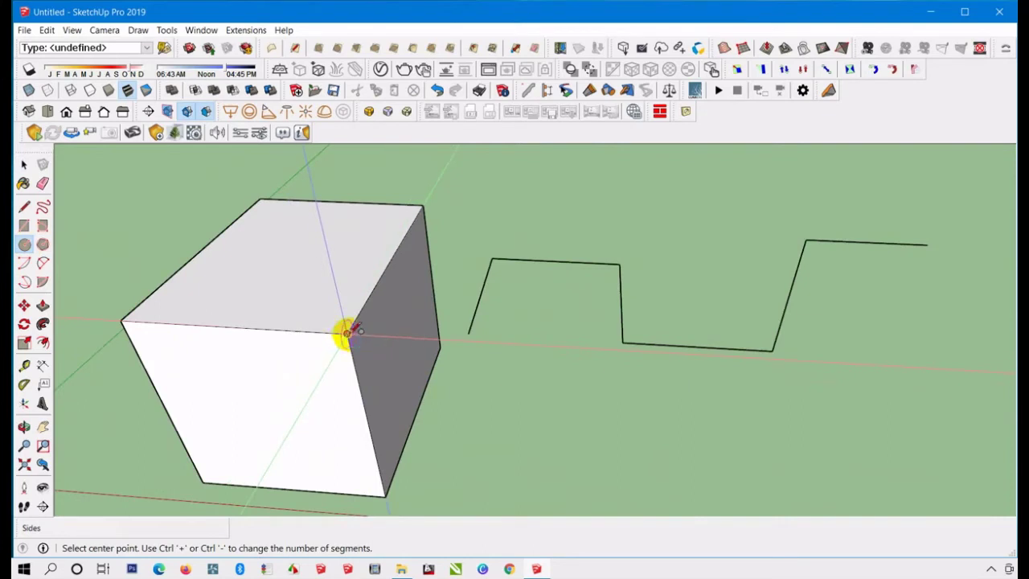
click(347, 332)
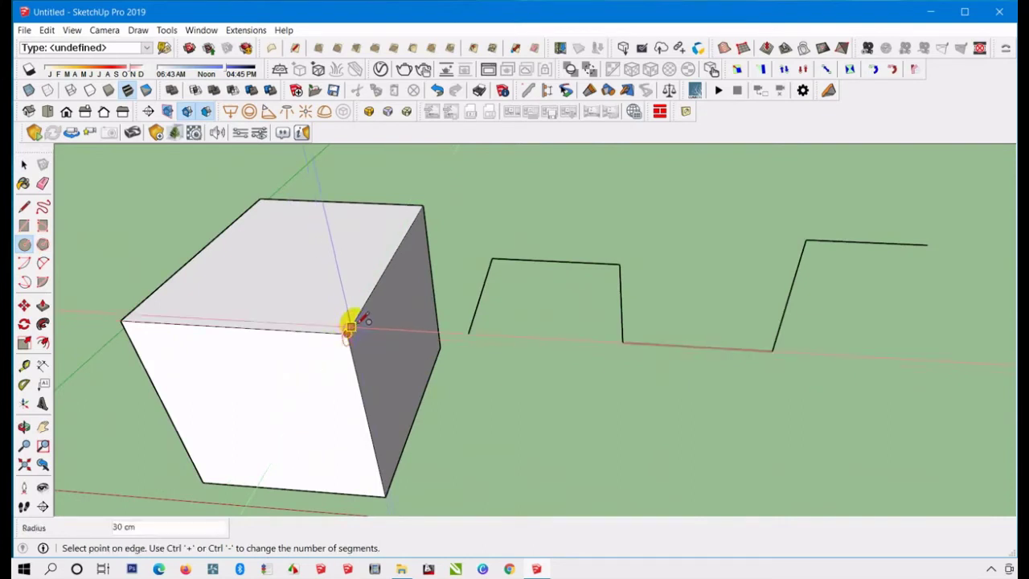
text(30)
key(Return)
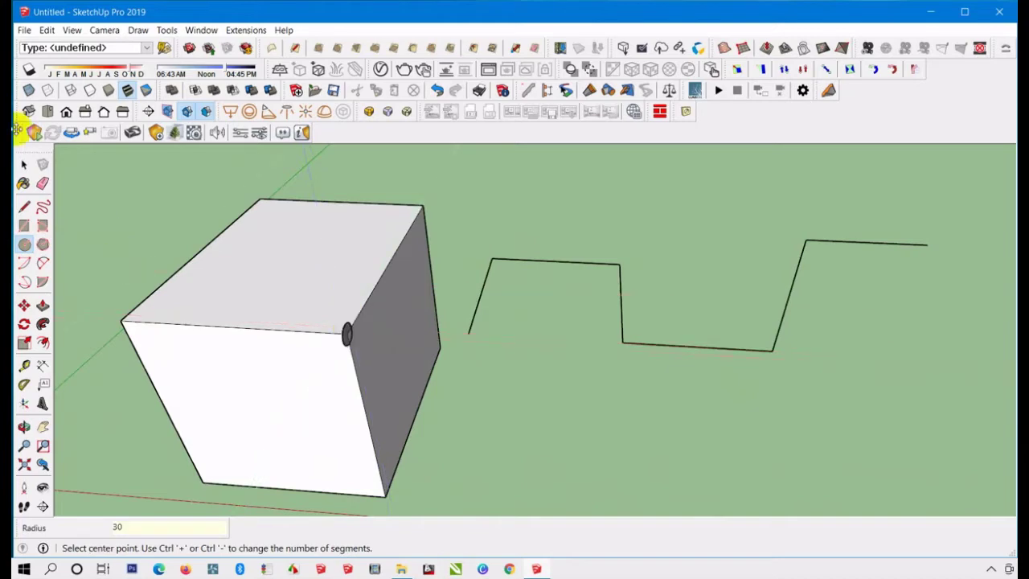
Move the upright circle by its center from the box corner onto the last path segment, close to its far open end.
key(m)
scroll(502, 370, up, 3)
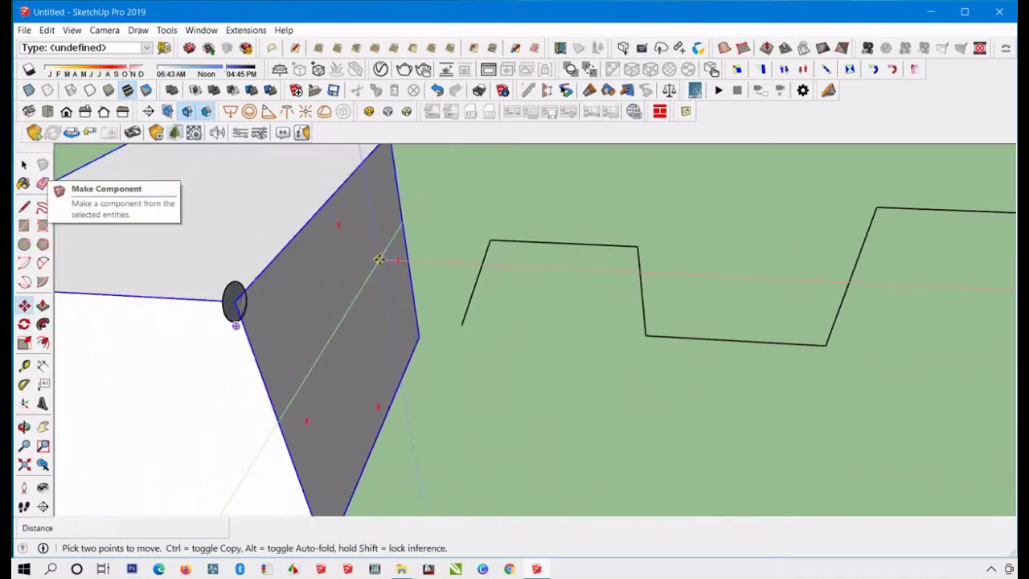
scroll(221, 330, up, 3)
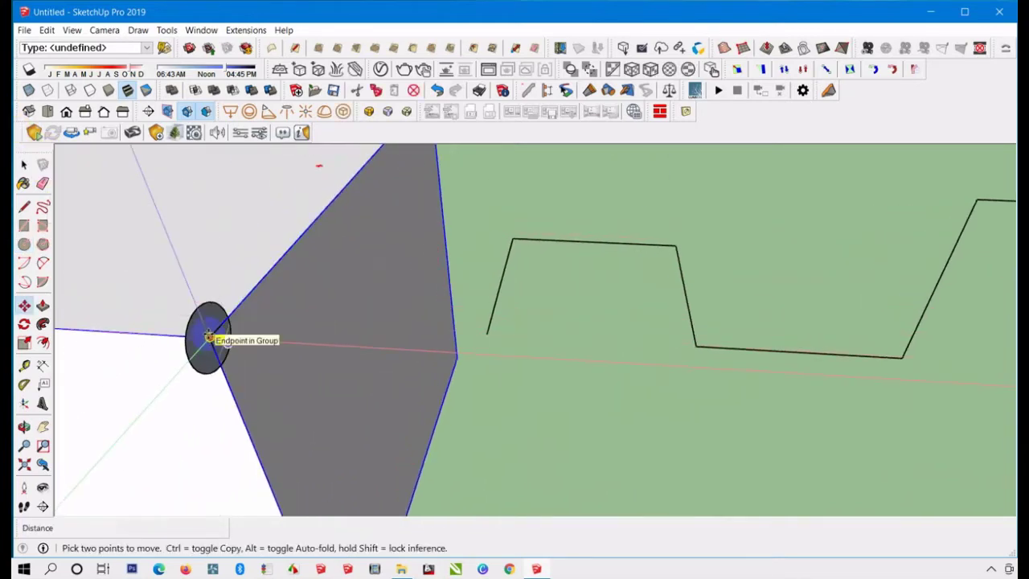
key(space)
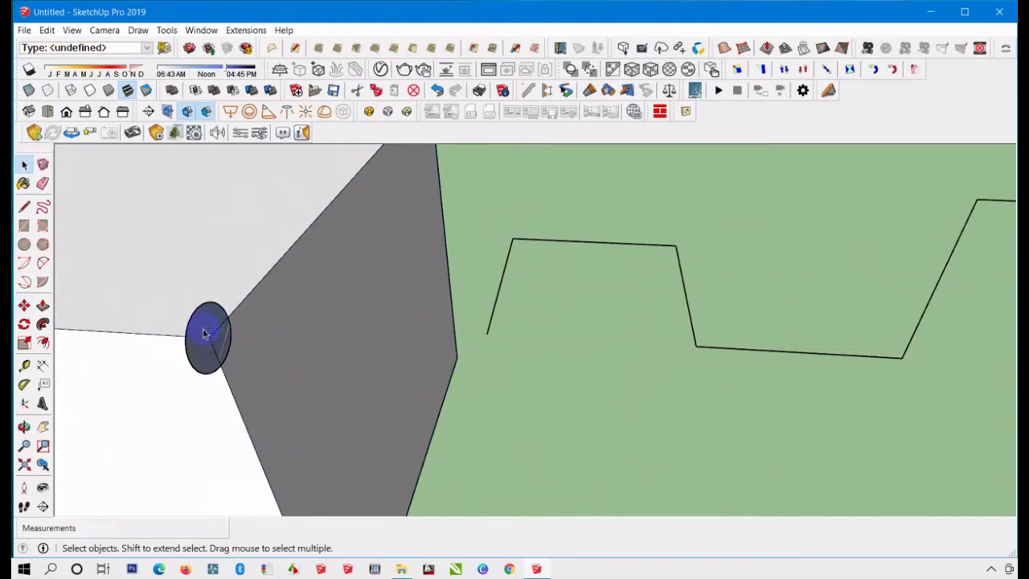
key(m)
click(206, 331)
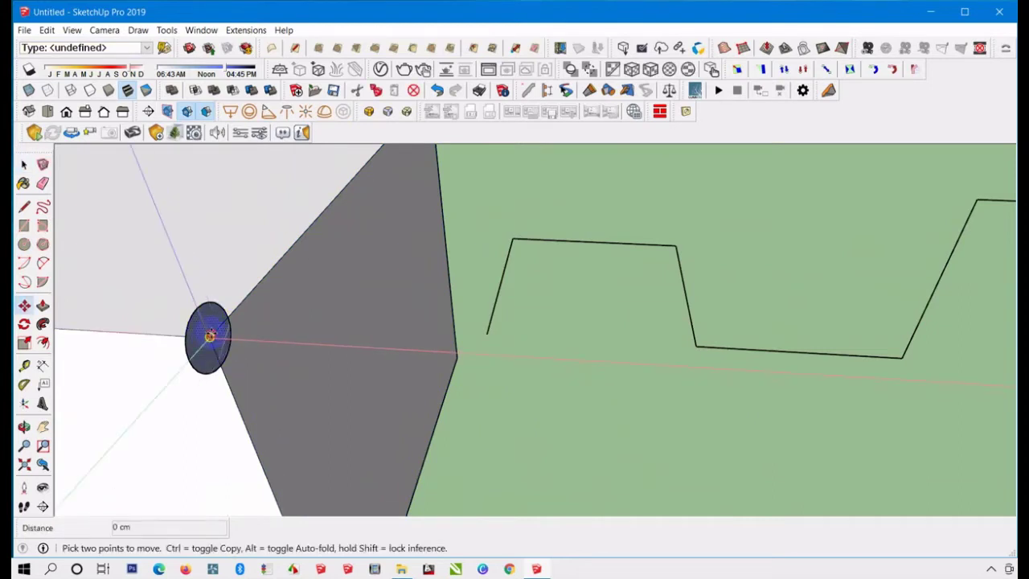
middle_drag(143, 344, 866, 407)
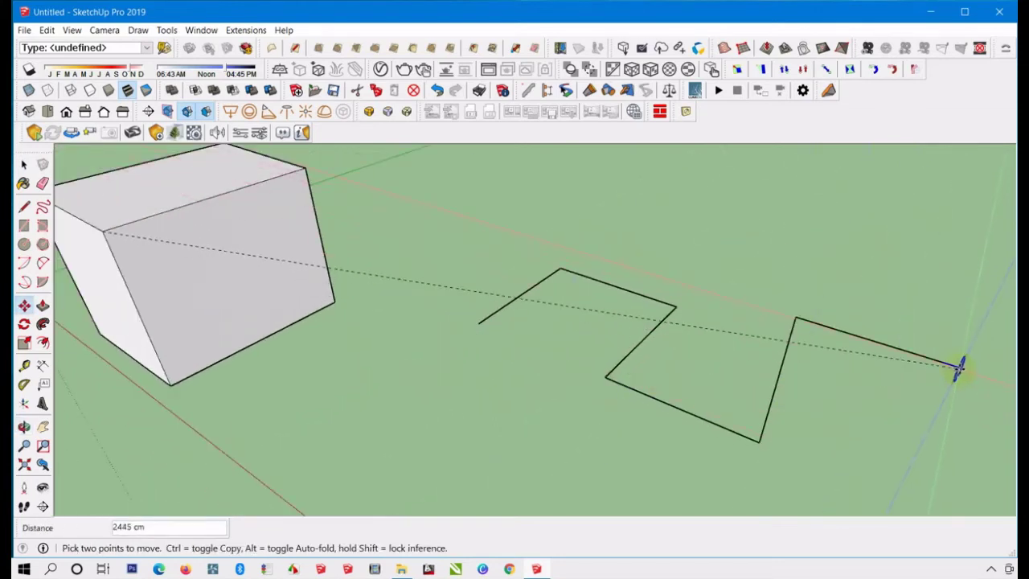
middle_drag(960, 366, 563, 356)
scroll(563, 356, down, 3)
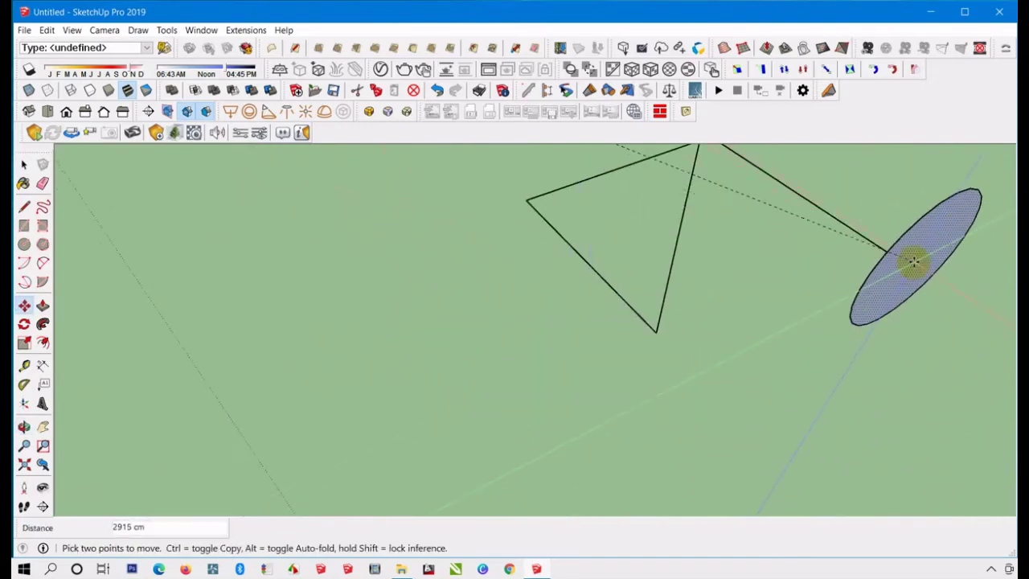
key(ctrl)
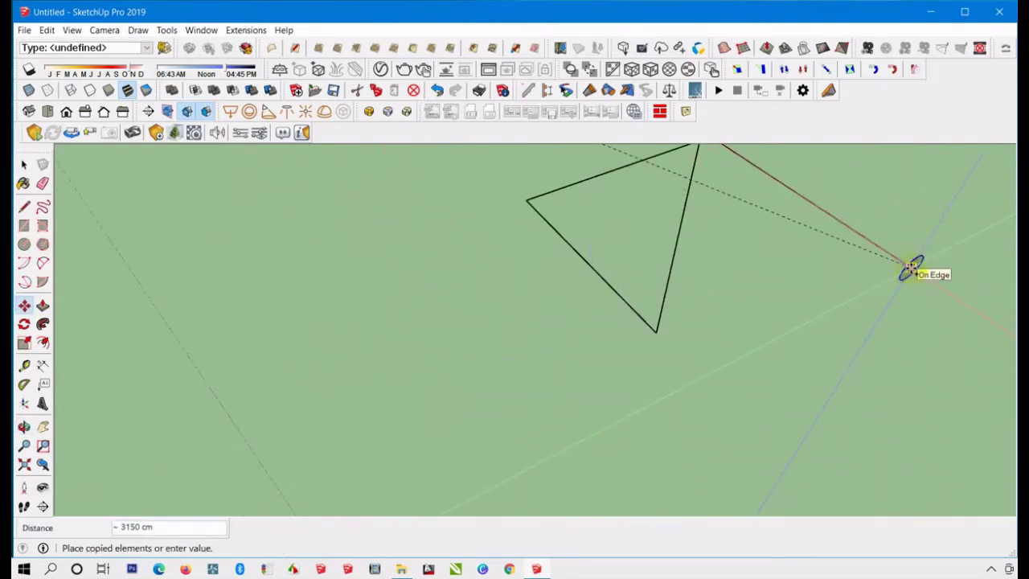
key(ctrl)
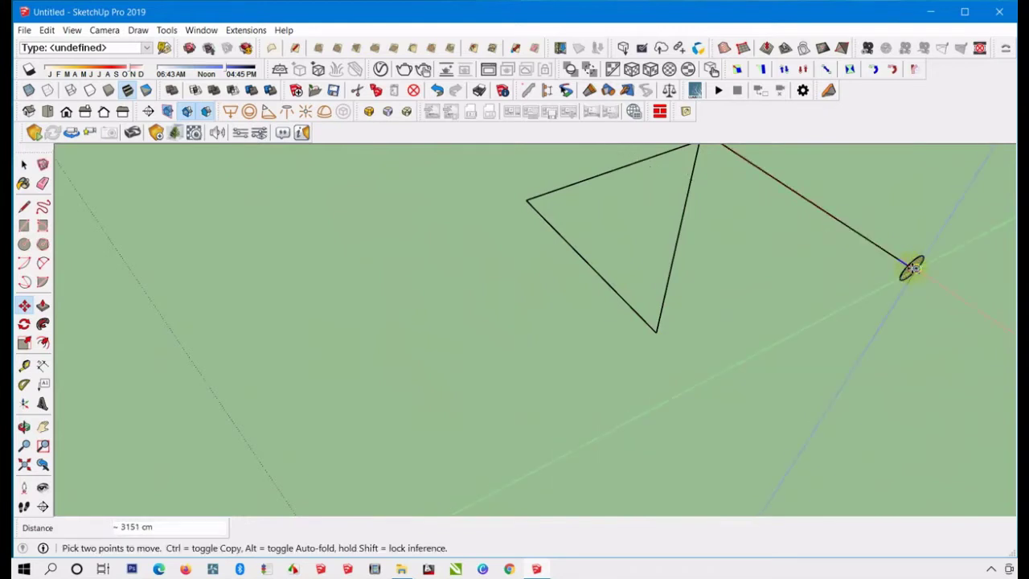
Select every segment of the zigzag line path and sweep the upright circle along it with Follow Me.
middle_drag(762, 418, 519, 305)
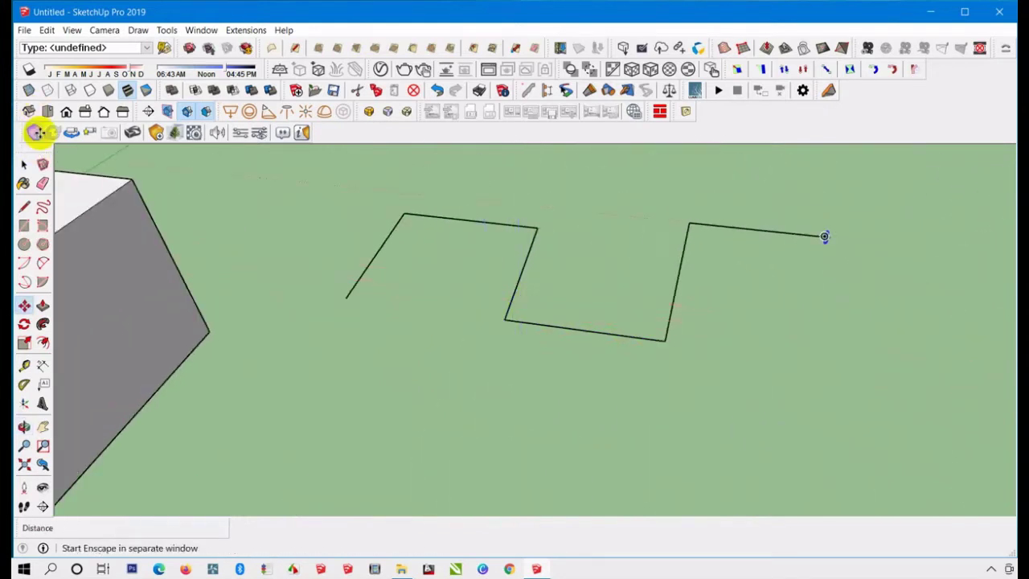
click(24, 165)
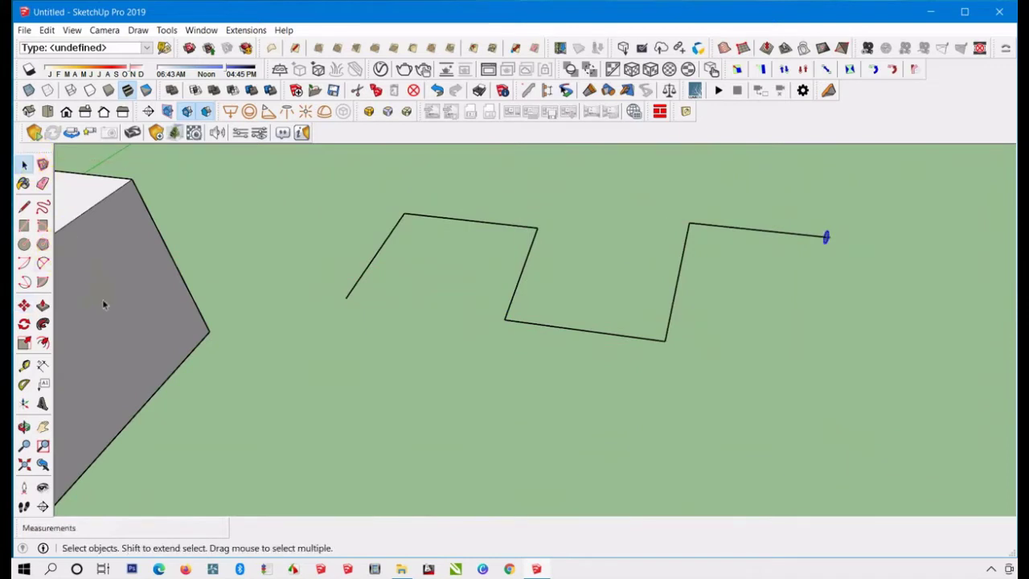
middle_drag(428, 272, 409, 338)
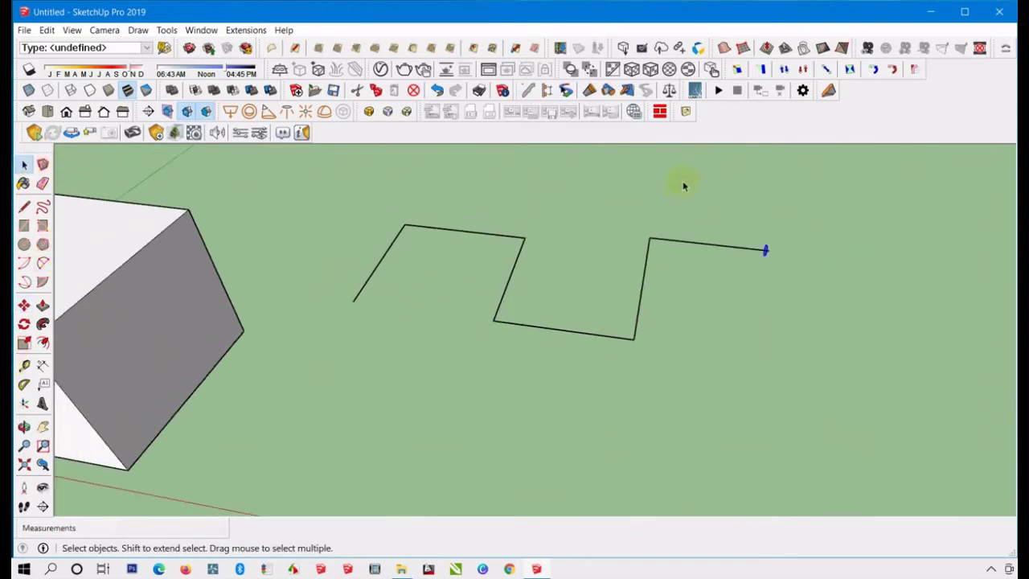
drag(698, 196, 303, 399)
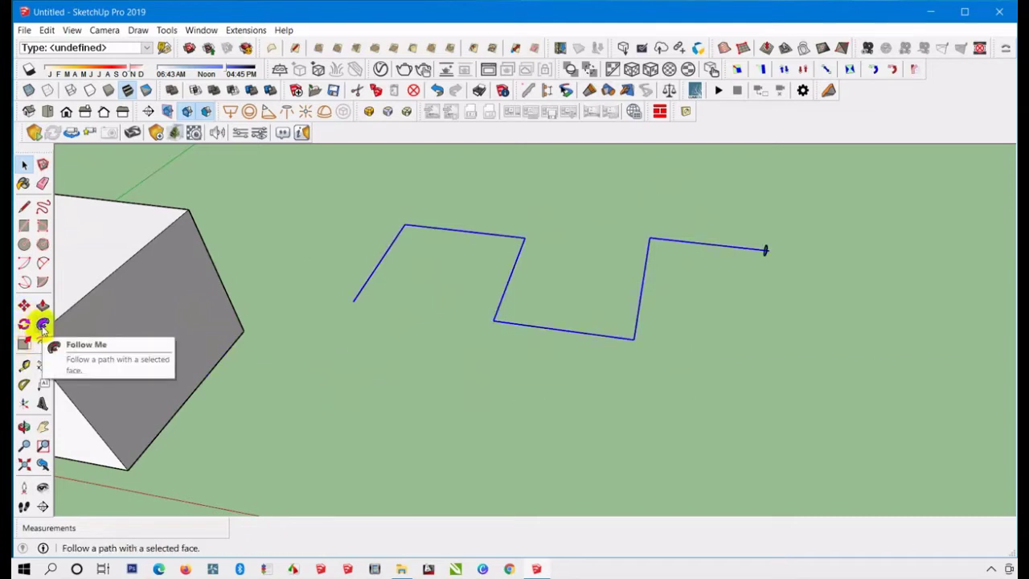
click(43, 324)
scroll(804, 257, up, 4)
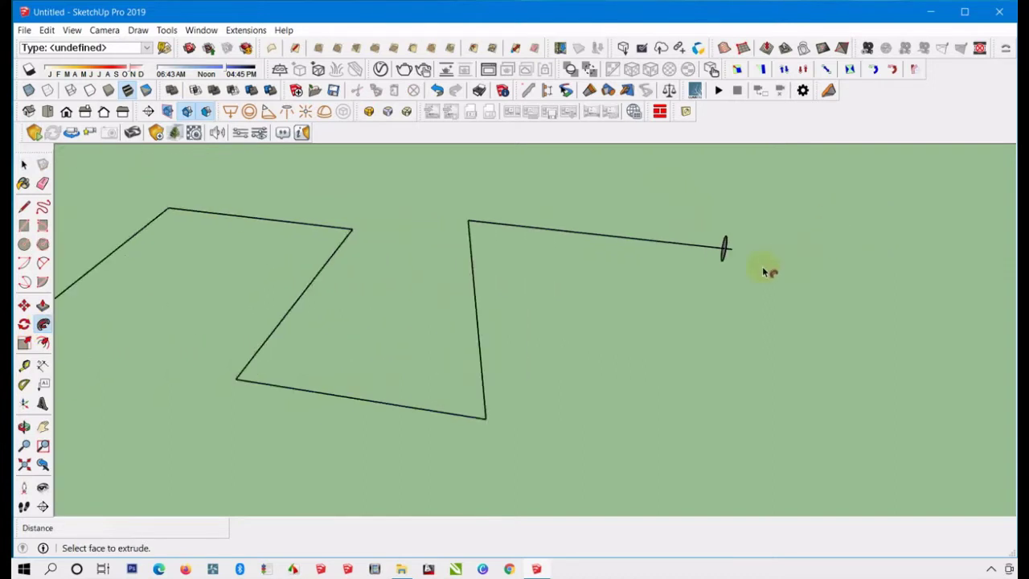
scroll(731, 251, up, 5)
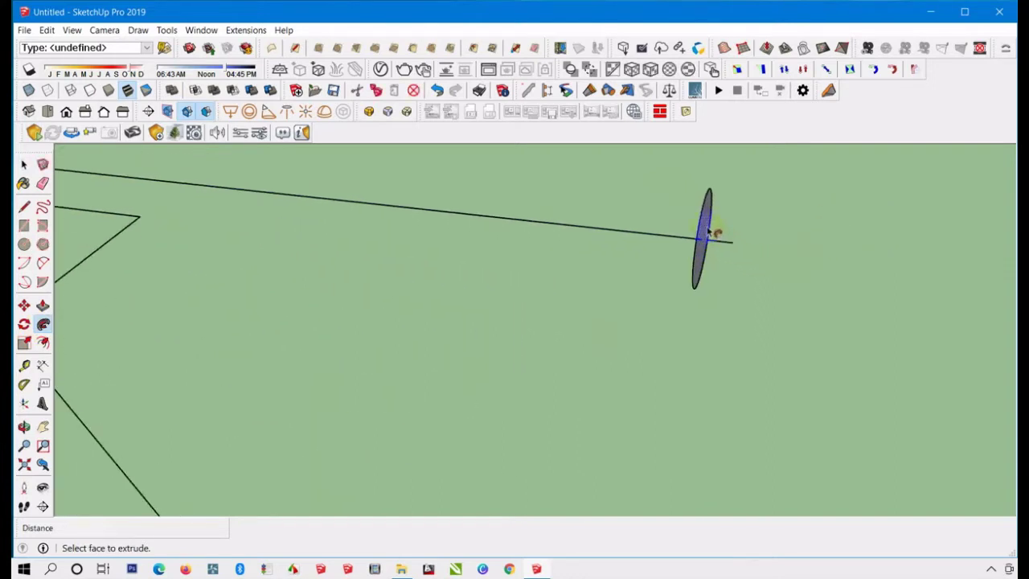
middle_drag(708, 233, 652, 260)
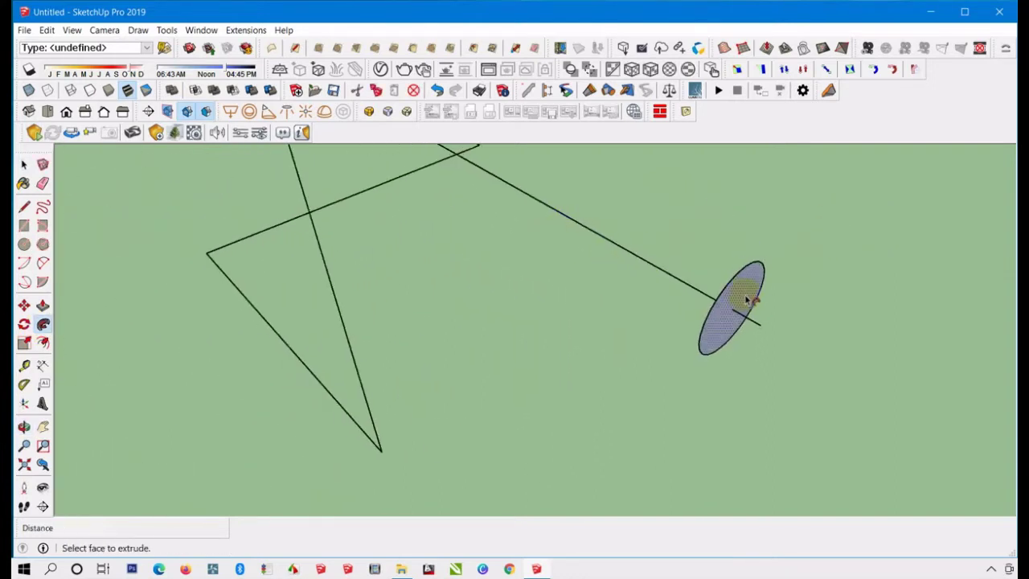
scroll(741, 309, down, 5)
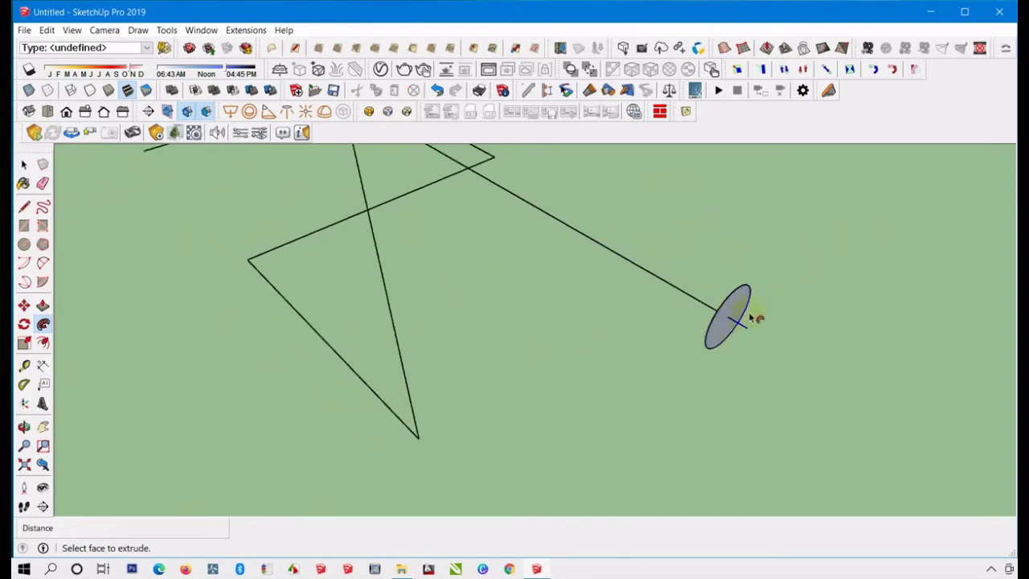
scroll(736, 315, up, 1)
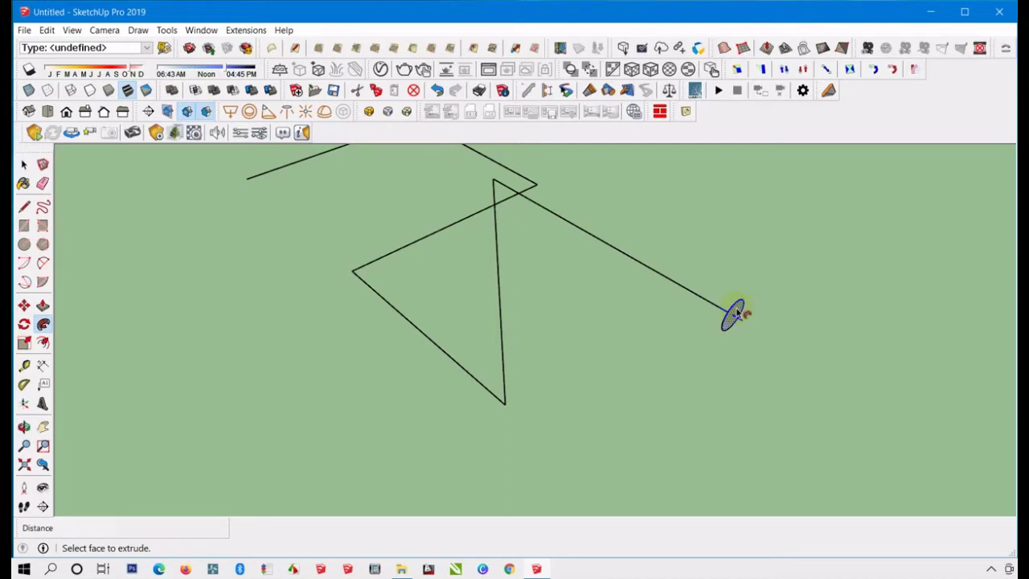
click(736, 313)
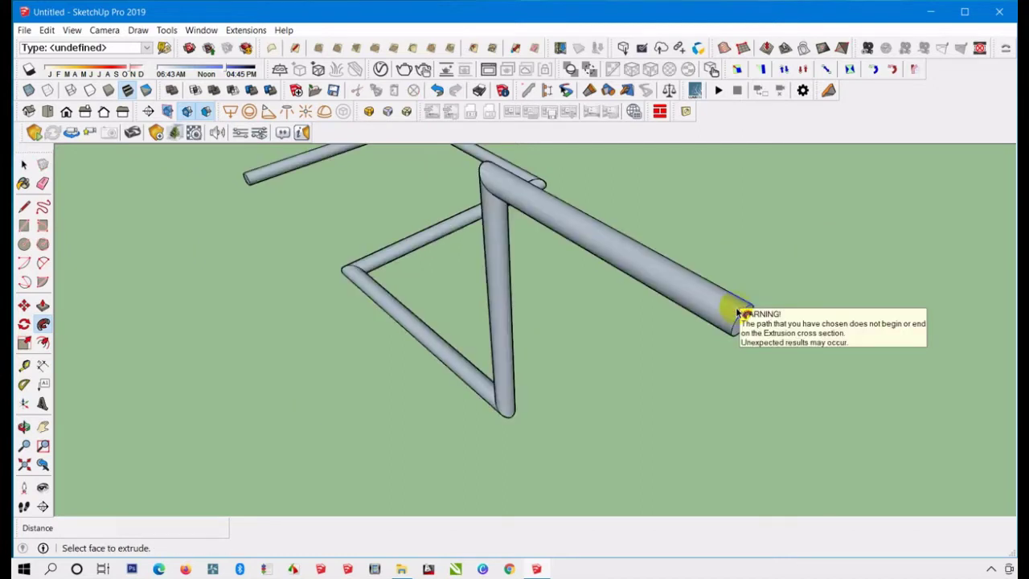
middle_drag(661, 324, 756, 313)
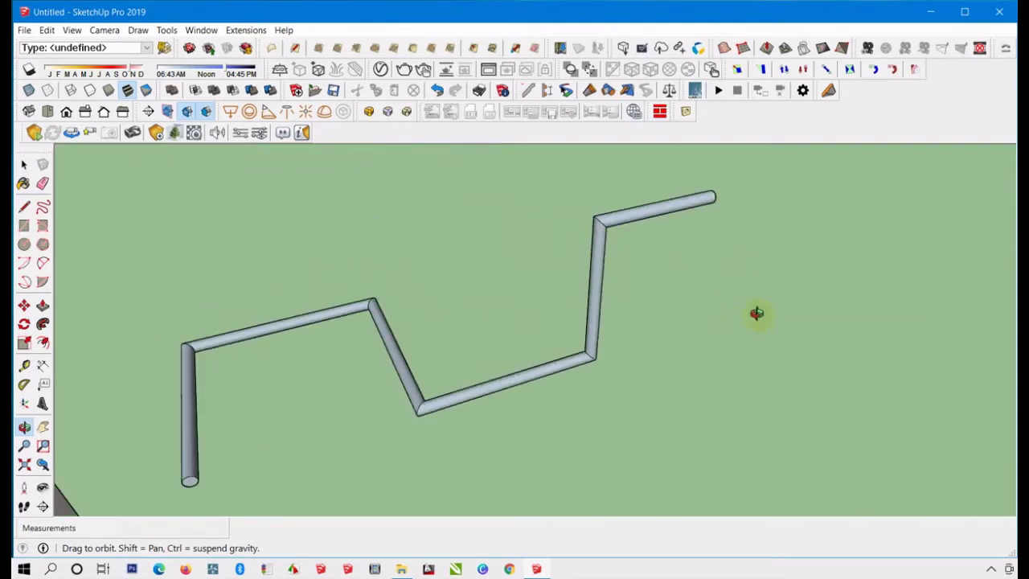
Select the box together with the zigzag pipe and delete them both.
scroll(595, 264, down, 5)
middle_drag(597, 259, 554, 286)
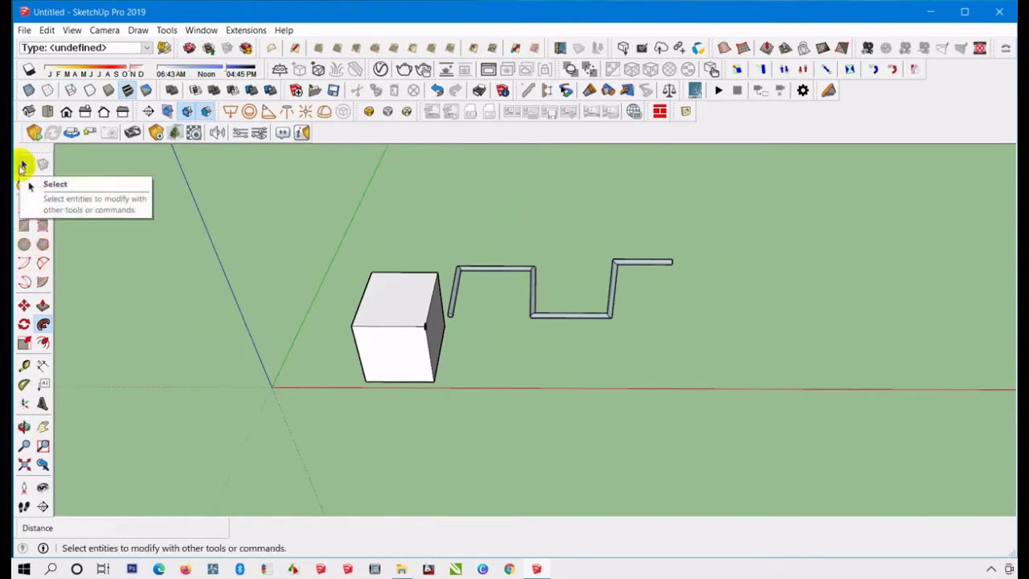
click(23, 167)
drag(262, 205, 751, 416)
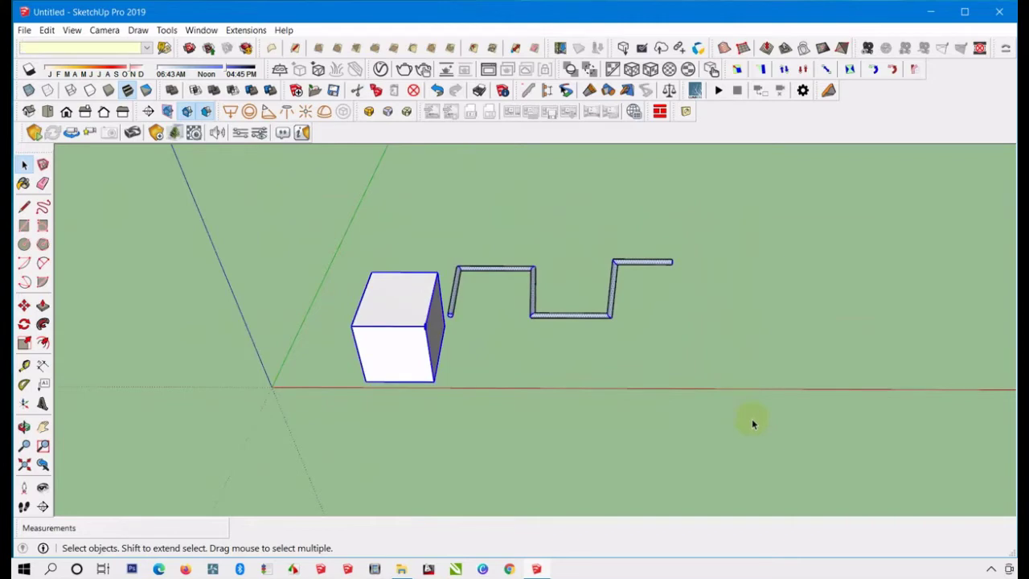
key(Delete)
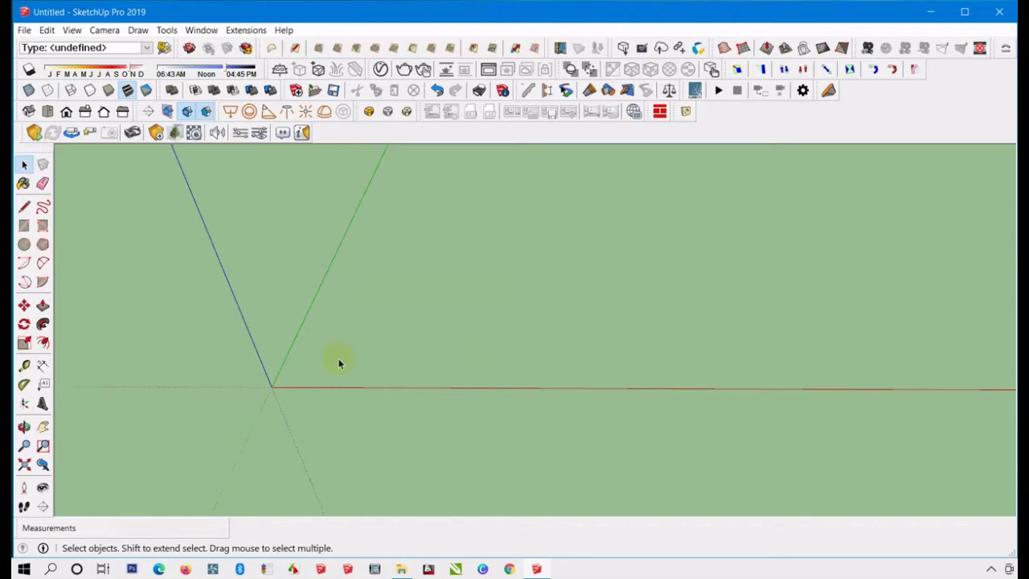
Draw a 10 by 10 cm square flat on the ground near the origin, between the red and green axes.
key(r)
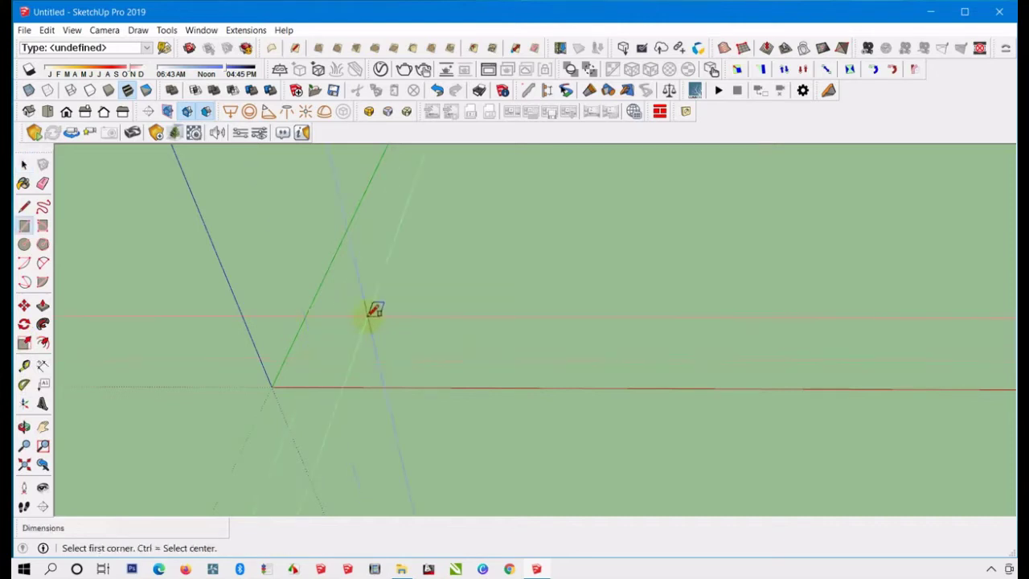
scroll(377, 305, up, 3)
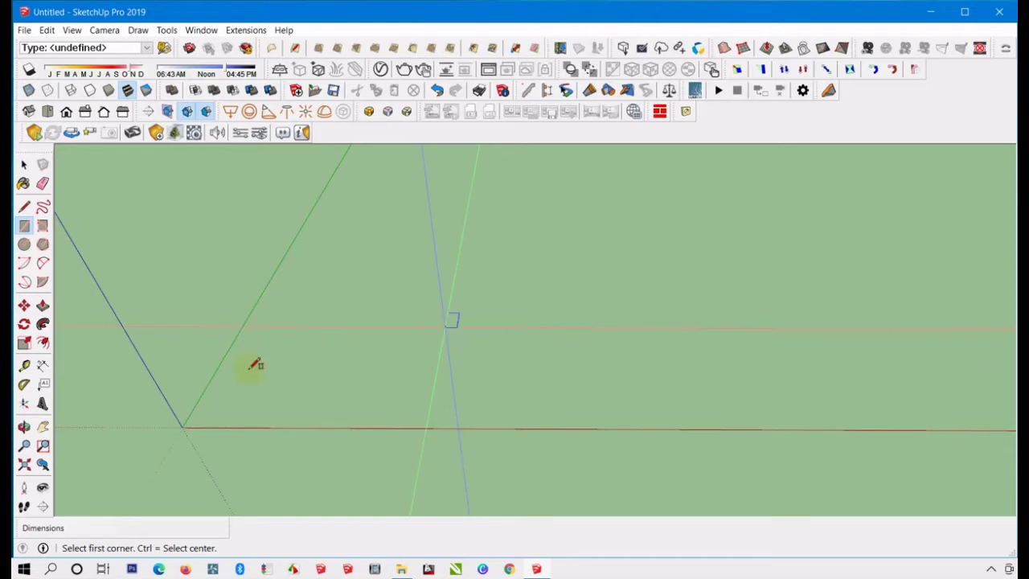
scroll(336, 354, up, 1)
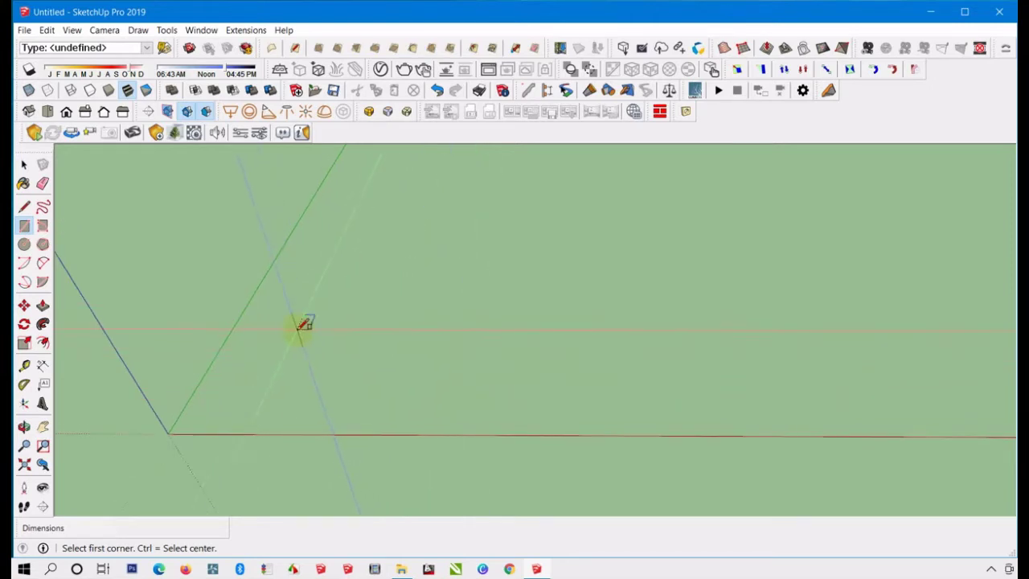
click(296, 328)
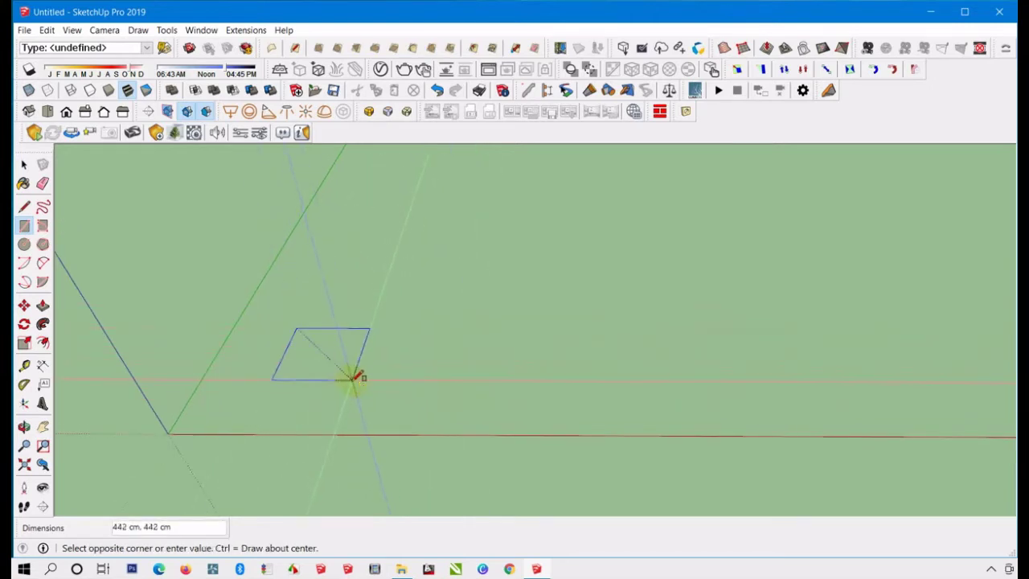
text(10.10)
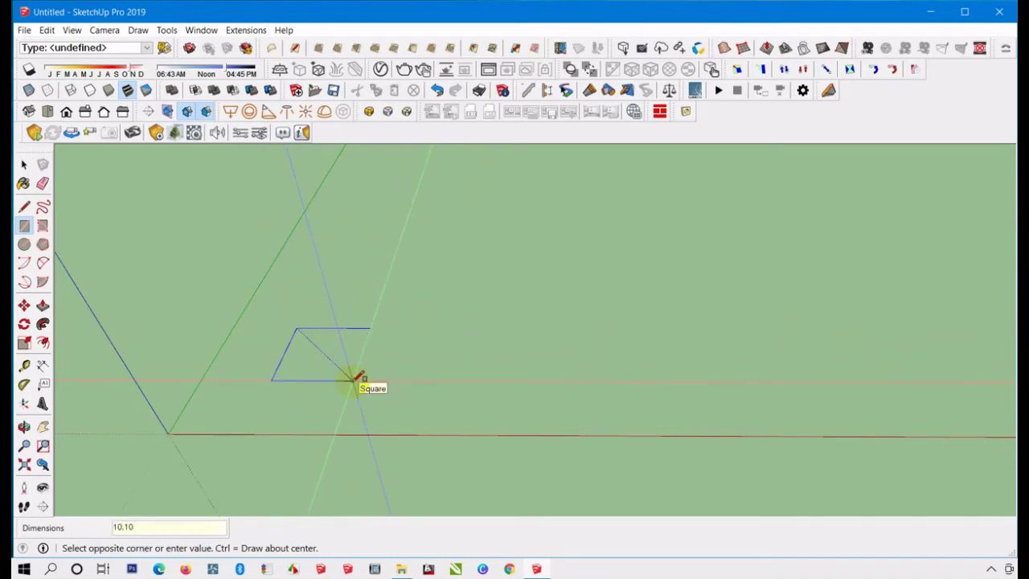
key(Return)
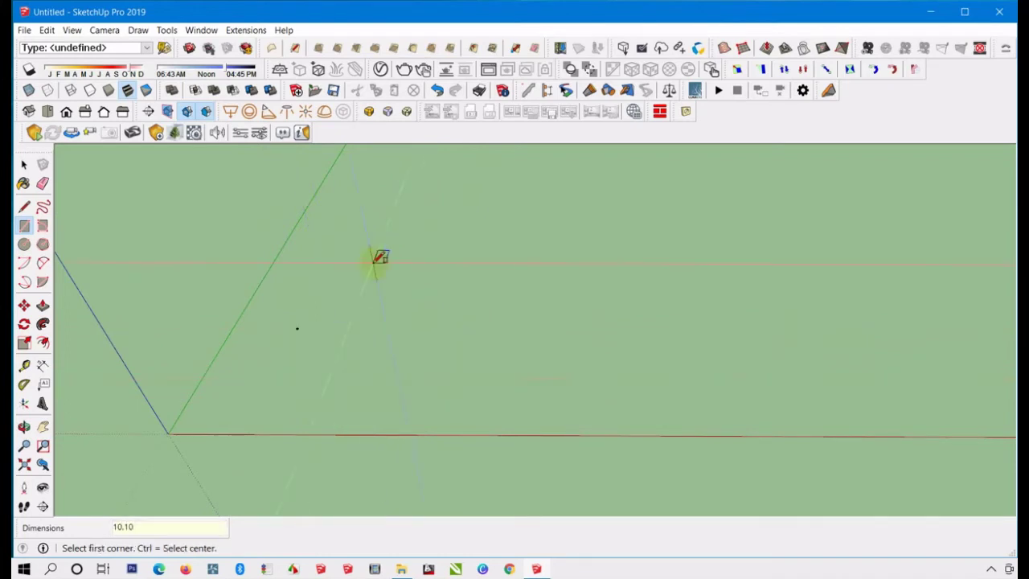
scroll(268, 356, up, 3)
scroll(316, 291, up, 6)
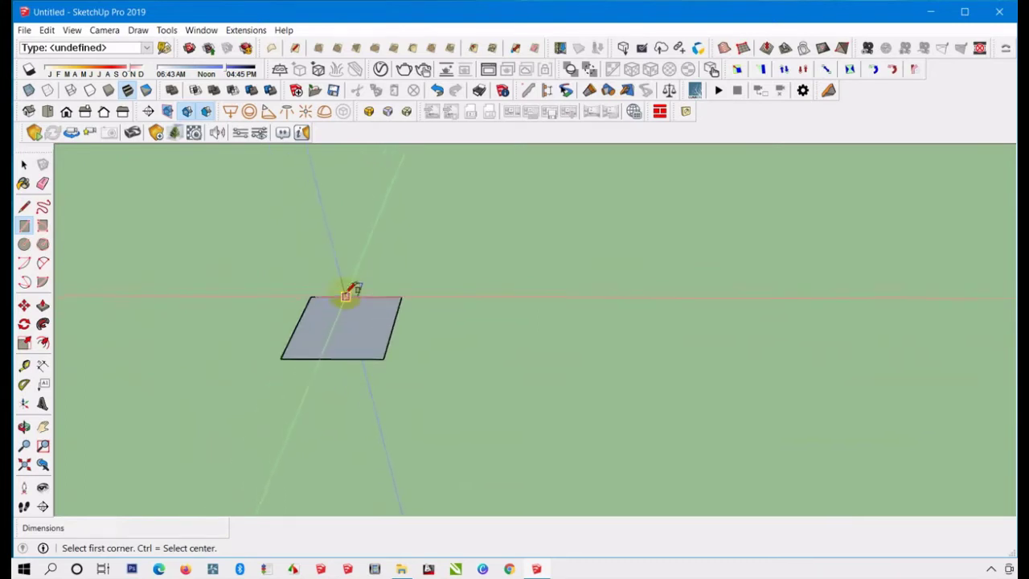
click(24, 164)
middle_drag(384, 340, 262, 260)
drag(263, 260, 473, 386)
scroll(403, 286, up, 2)
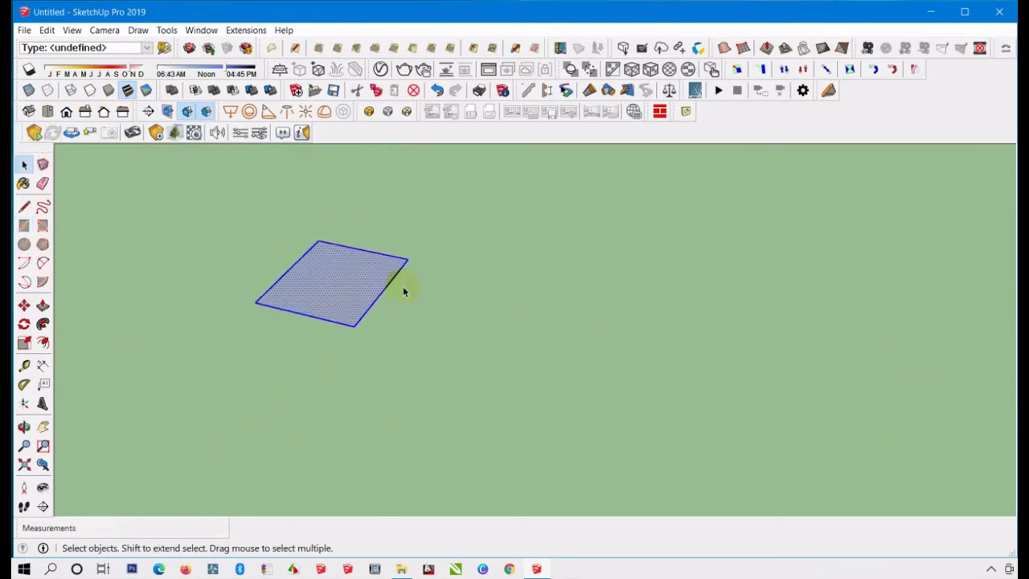
scroll(399, 284, down, 2)
click(42, 365)
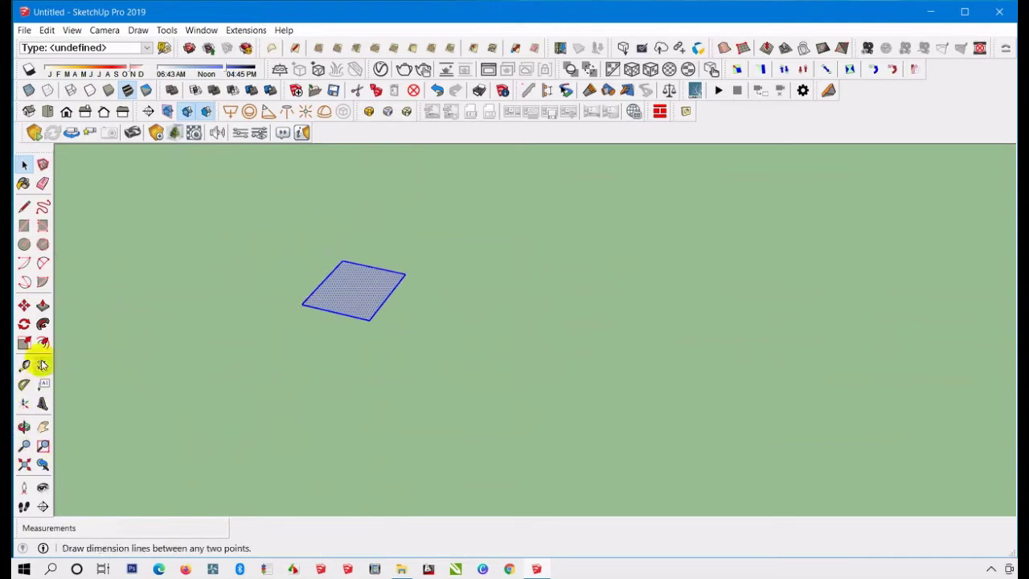
scroll(311, 306, up, 1)
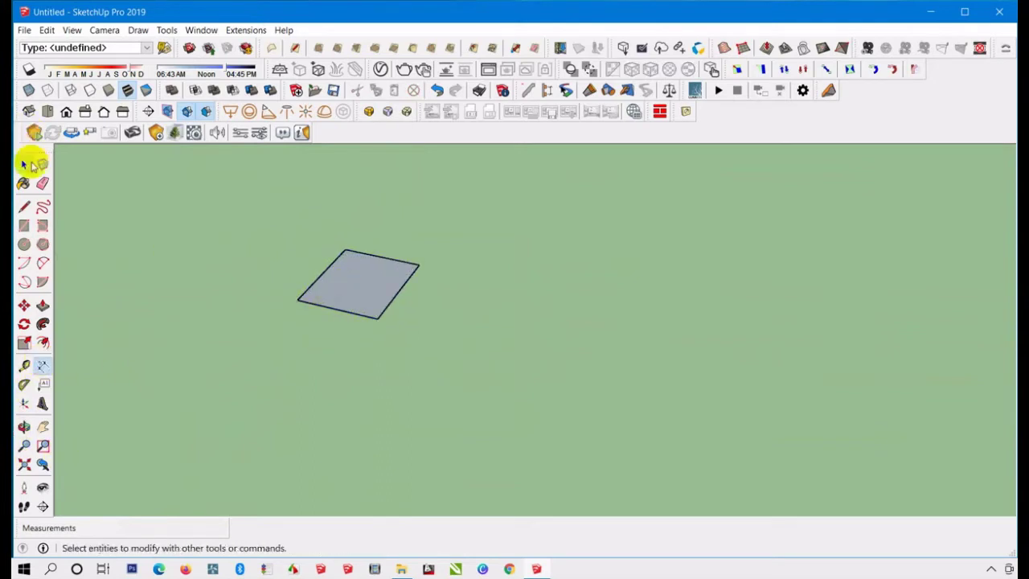
Select the square and scale it up uniformly from its far corner by a factor of 5.
click(23, 164)
drag(233, 226, 601, 450)
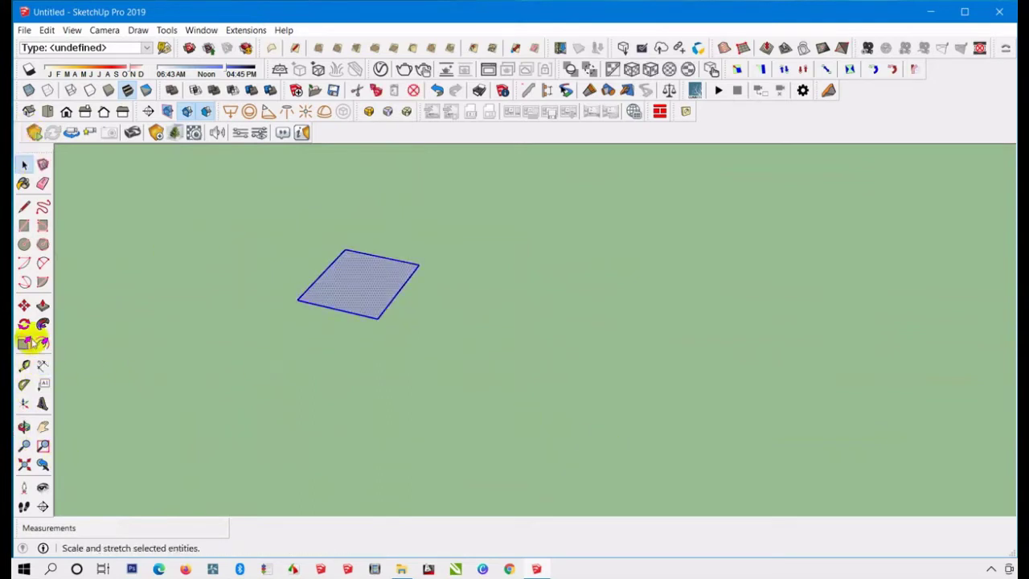
click(520, 327)
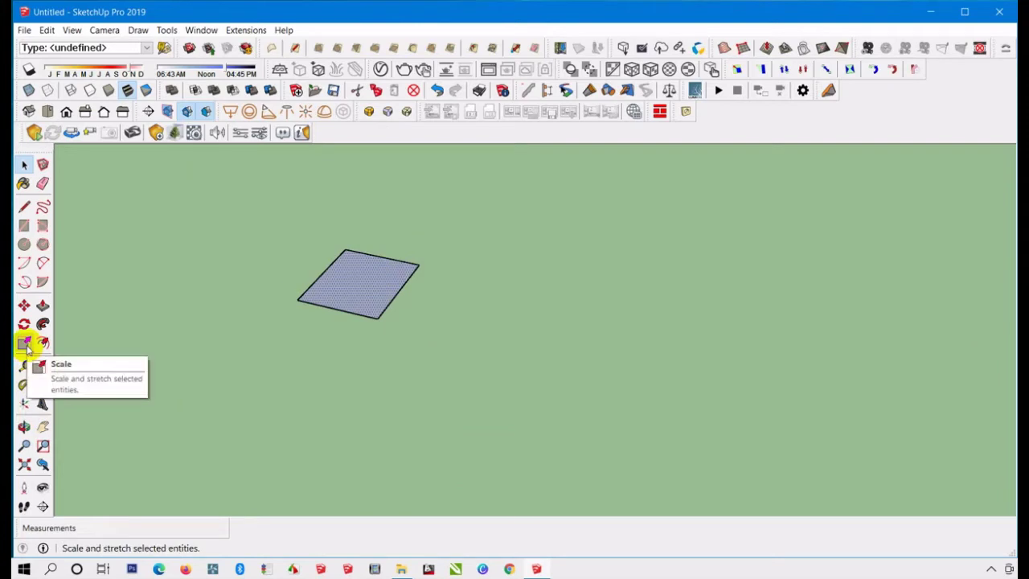
click(25, 344)
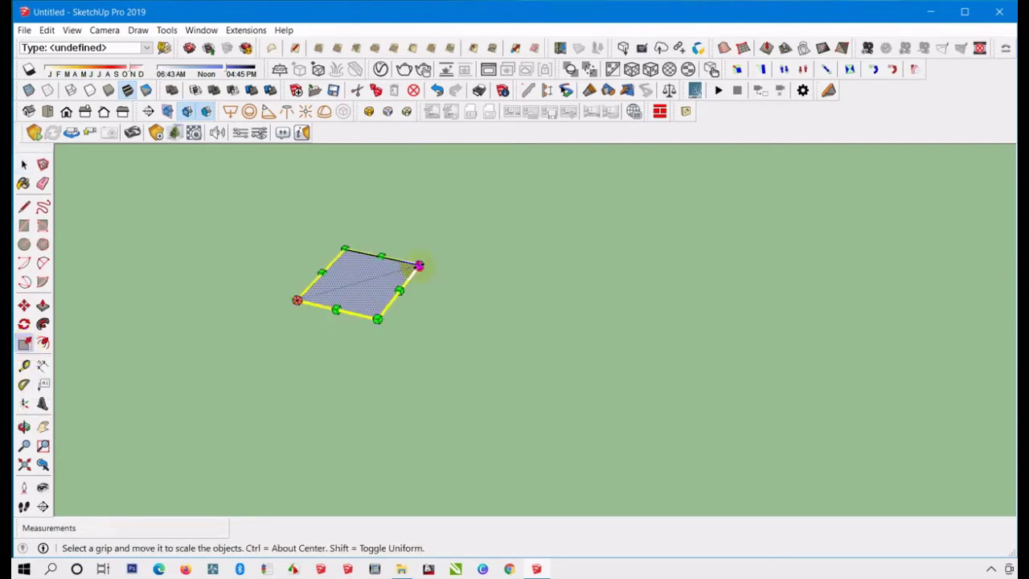
drag(419, 264, 664, 224)
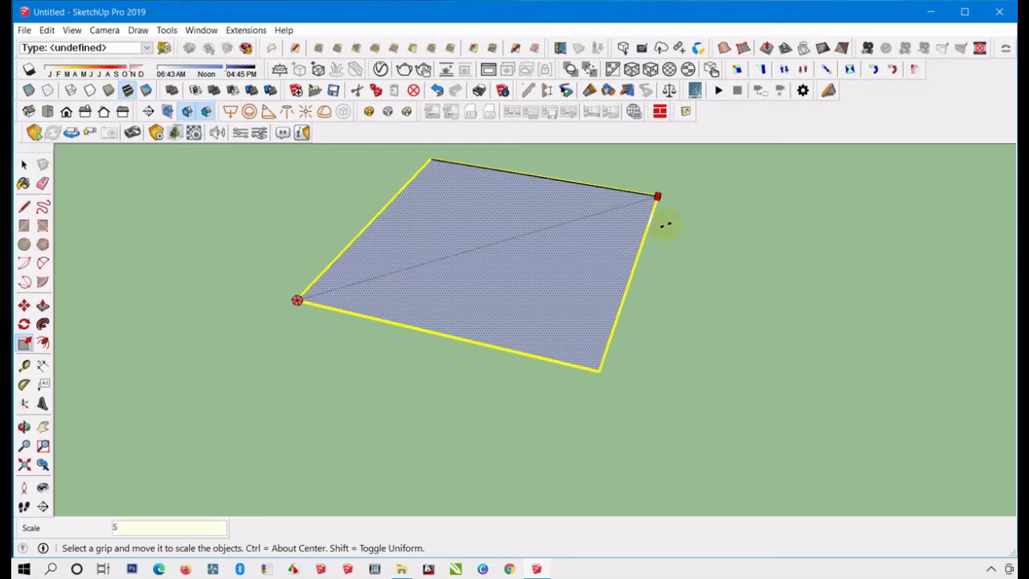
key(Return)
Dimension the near edge of the scaled square between its two corners, placing the dimension in front of it.
scroll(349, 344, down, 5)
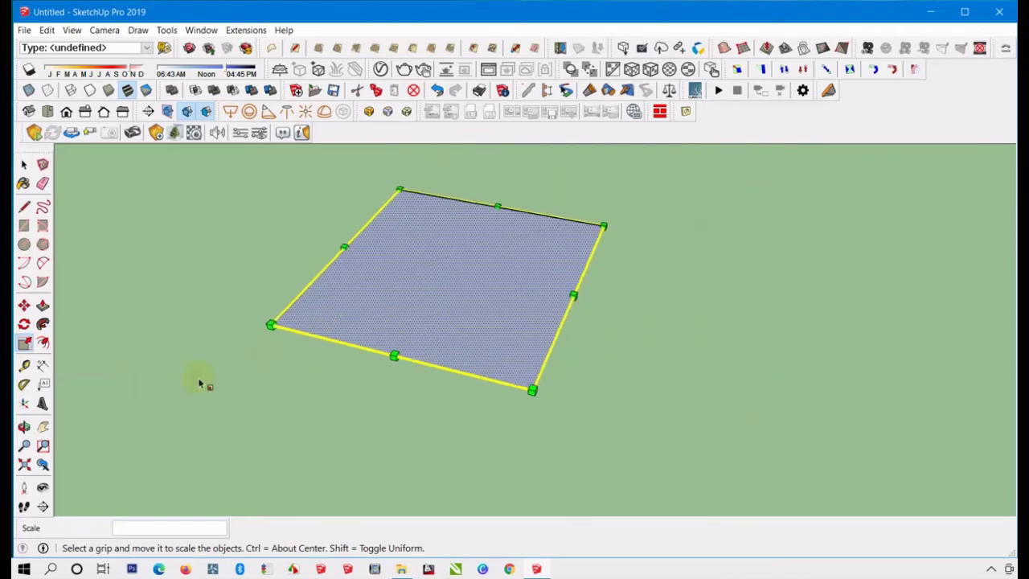
click(26, 364)
click(42, 365)
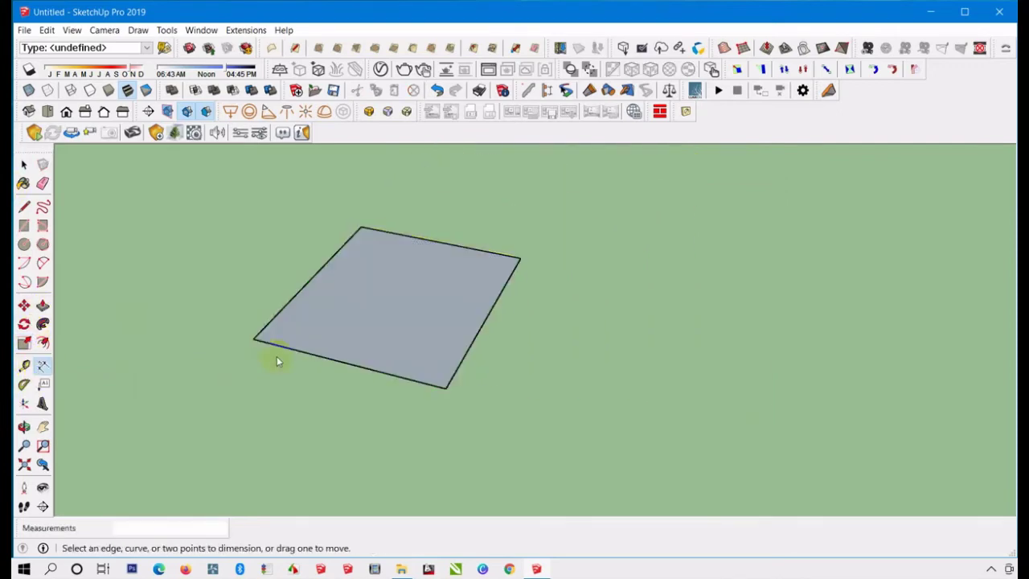
click(254, 339)
click(446, 388)
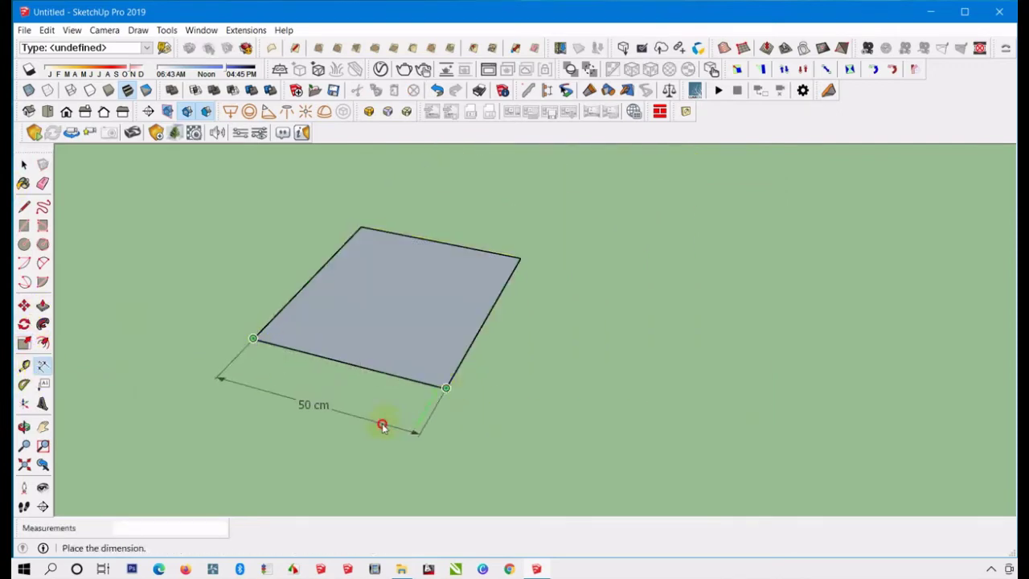
click(383, 425)
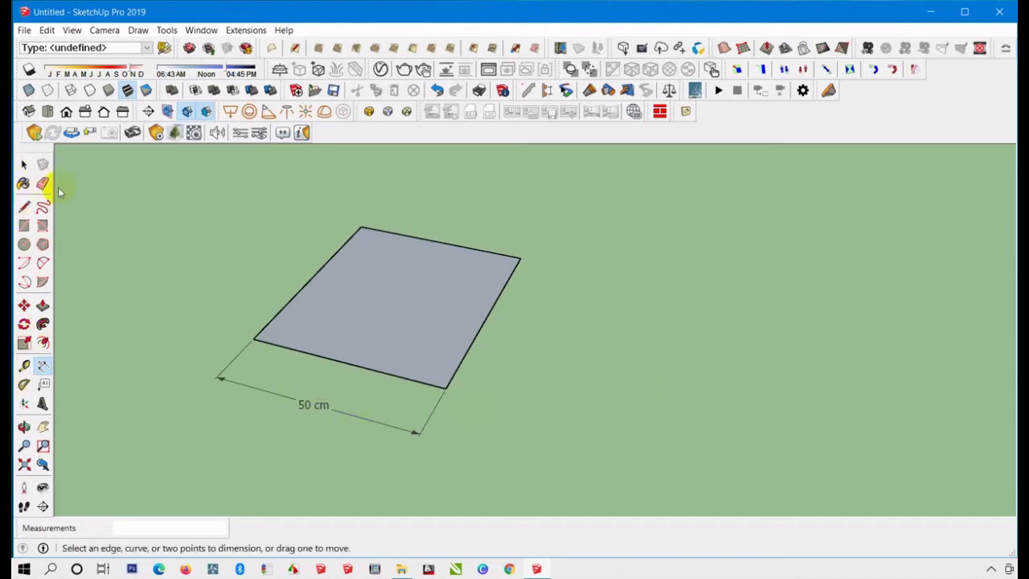
Select the dimension in front of the square and delete it.
click(23, 164)
click(317, 434)
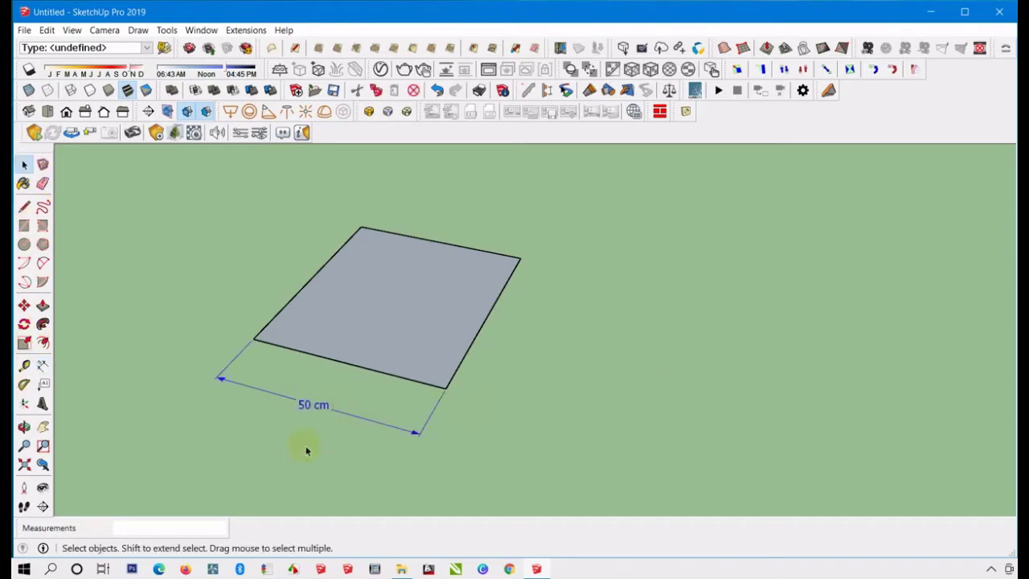
key(Delete)
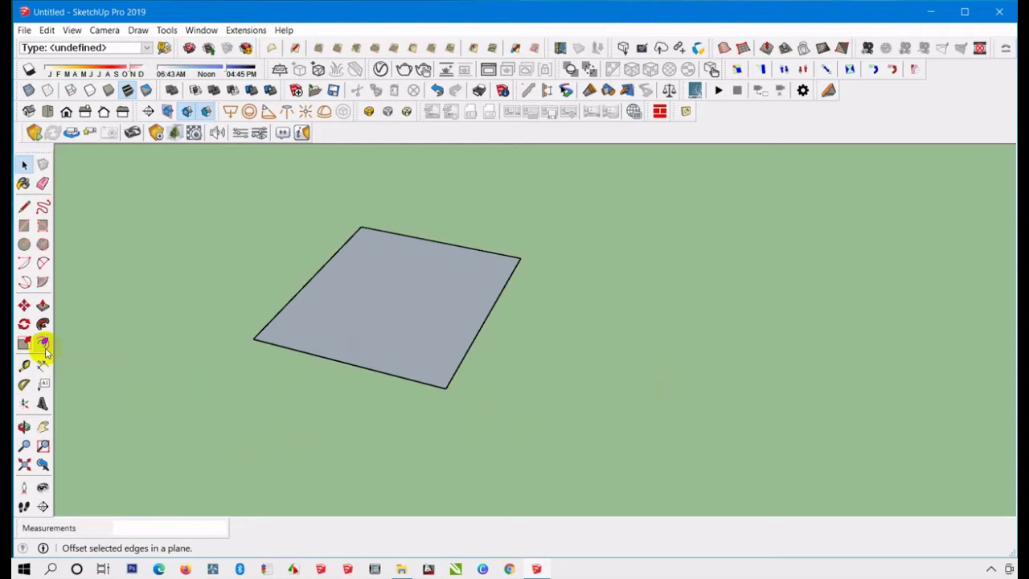
middle_drag(415, 260, 395, 345)
scroll(420, 213, up, 4)
scroll(329, 268, down, 1)
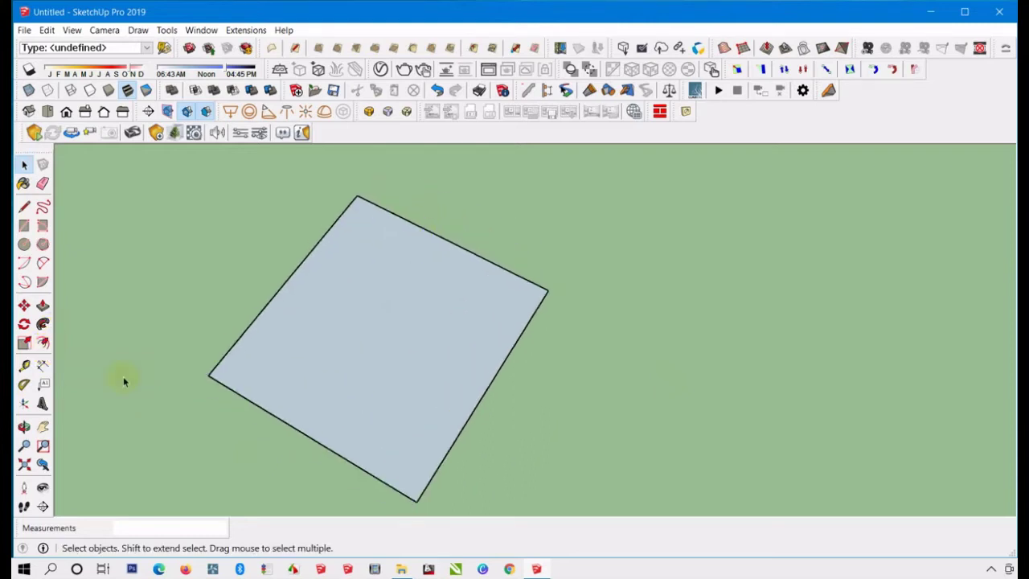
Dimension the near edge of the scaled square from corner to corner, placing the dimension in front of the square.
middle_drag(346, 332, 377, 360)
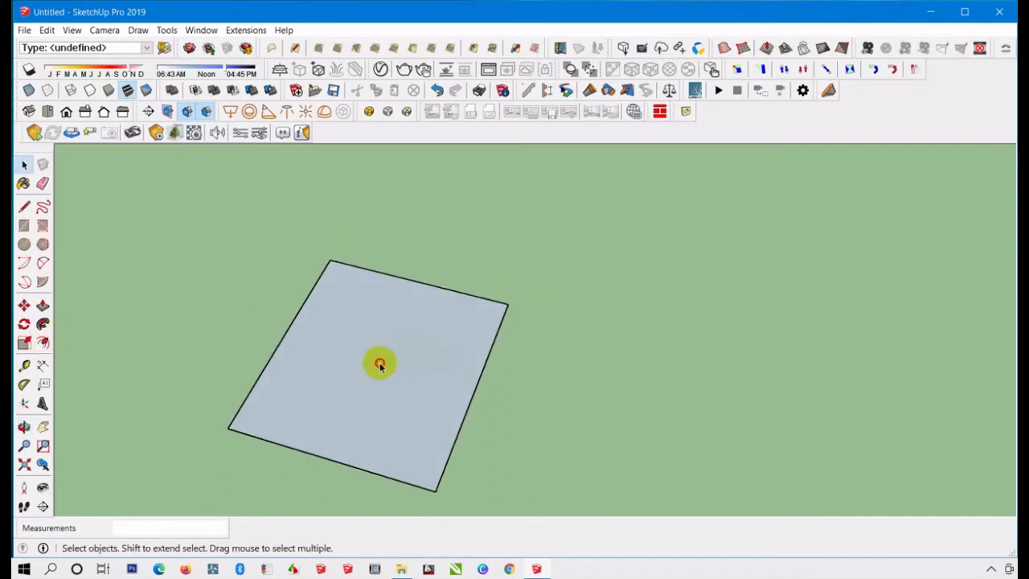
click(377, 361)
scroll(367, 397, down, 1)
scroll(367, 397, up, 1)
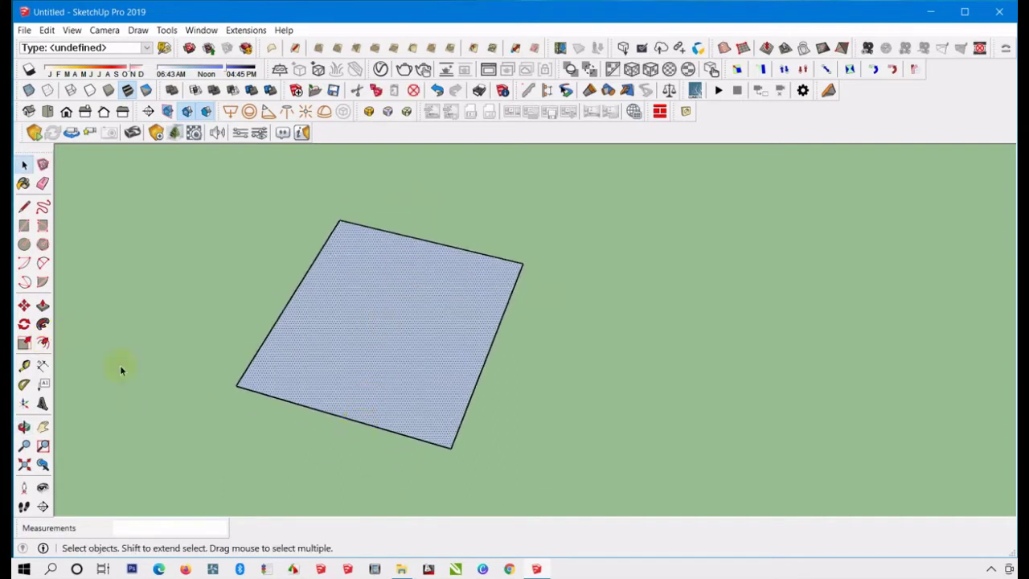
click(42, 365)
click(236, 386)
click(455, 448)
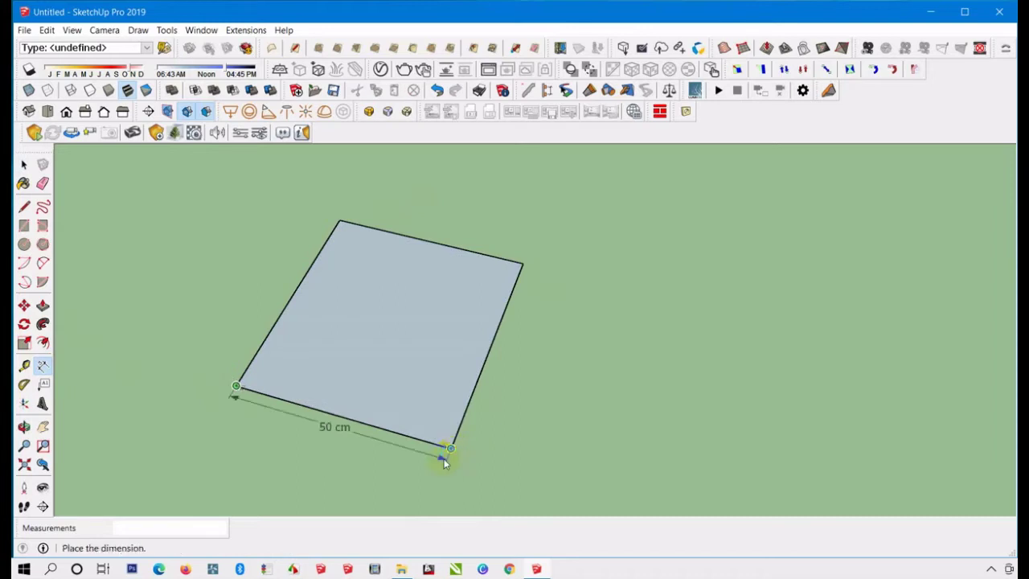
click(413, 472)
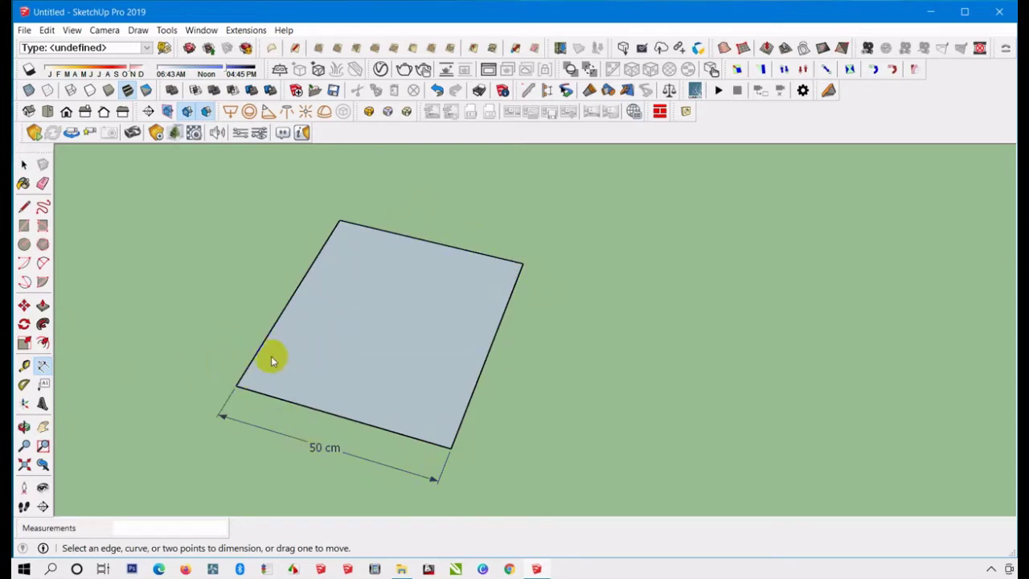
Offset the square's outline inward by 10 cm to form a smaller concentric square.
click(43, 344)
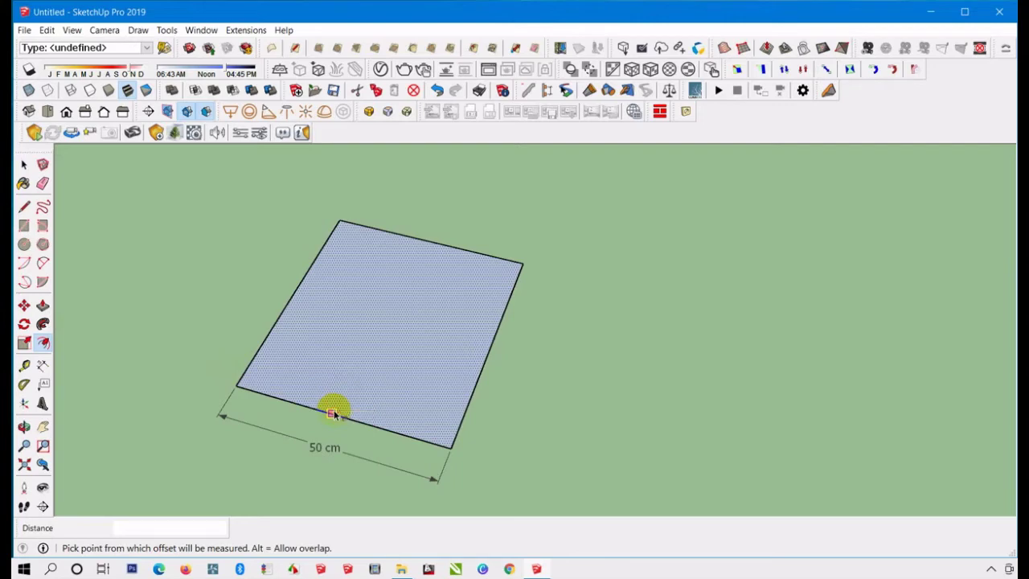
click(333, 413)
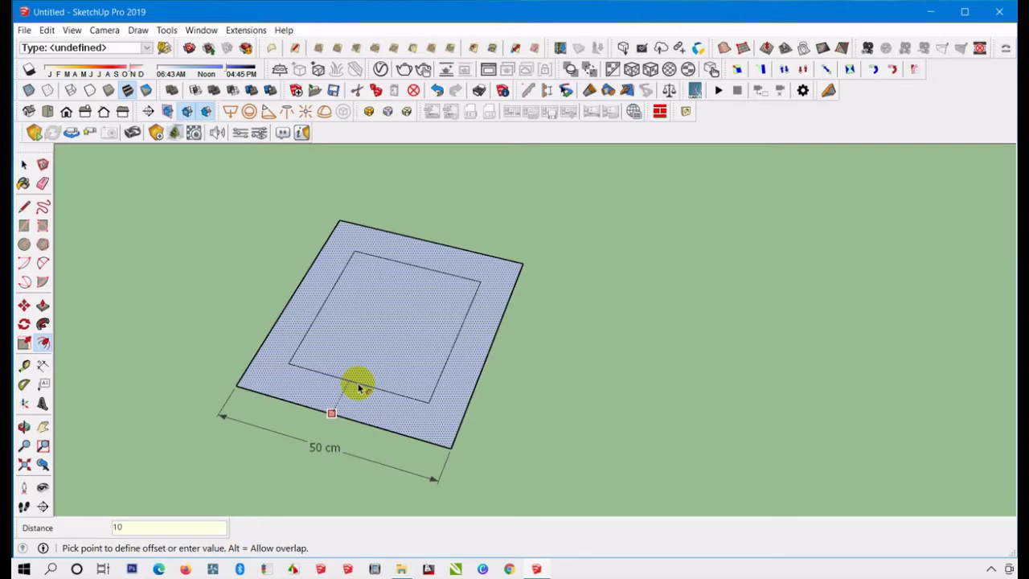
click(359, 388)
key(Return)
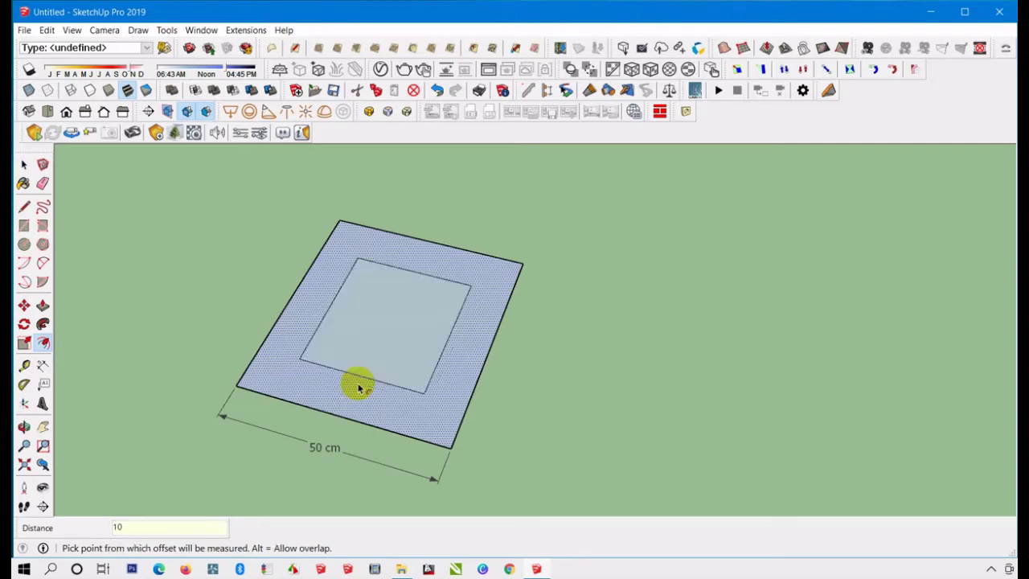
key(Escape)
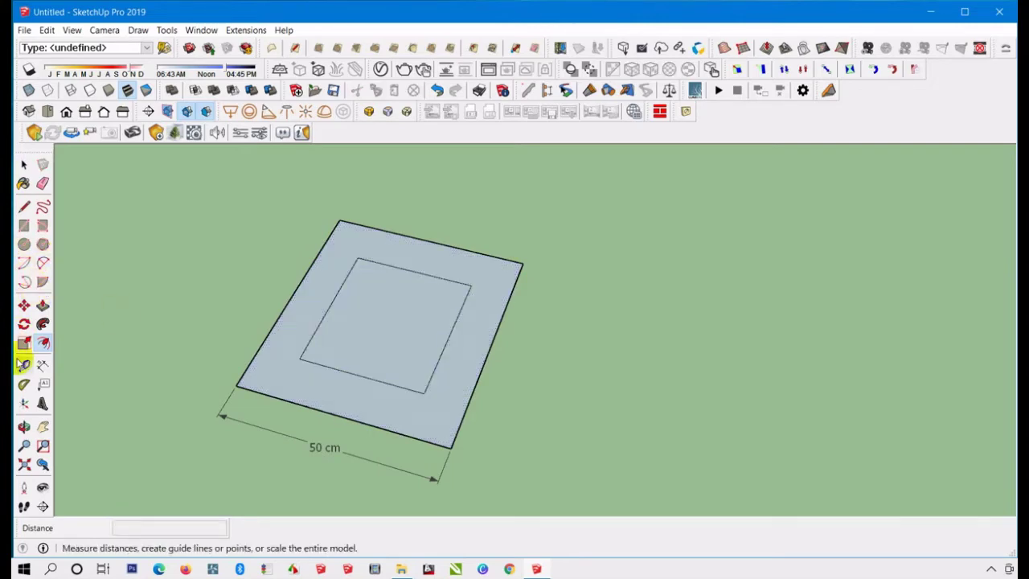
Dimension the near edge of the inner square, placing the dimension between the inner and outer outlines.
click(40, 370)
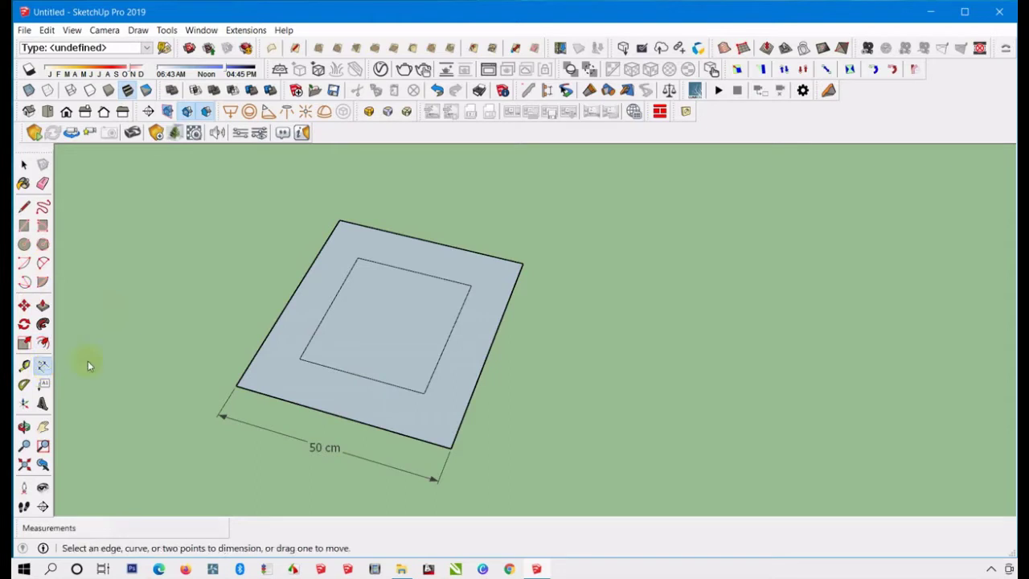
click(299, 358)
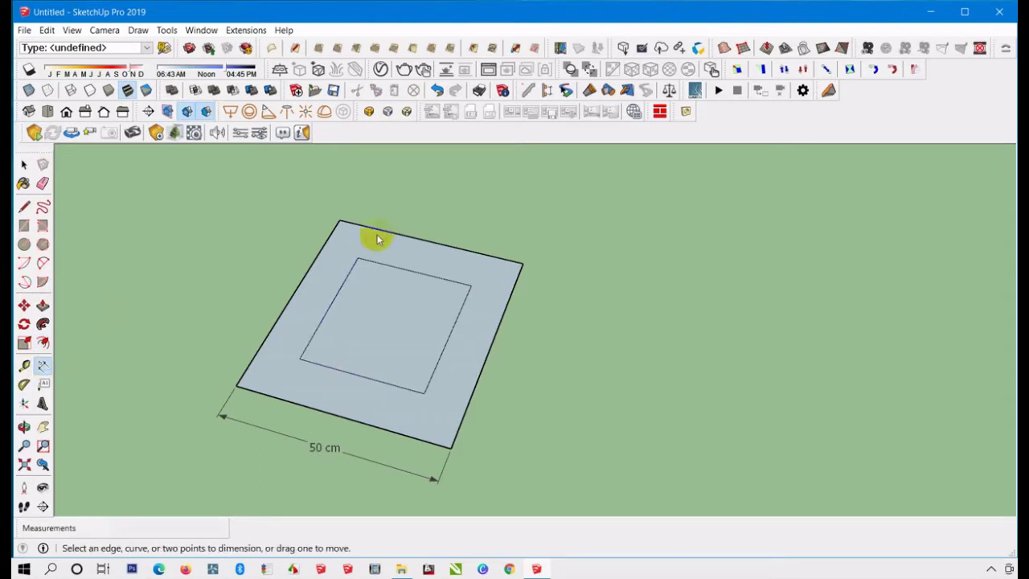
click(299, 359)
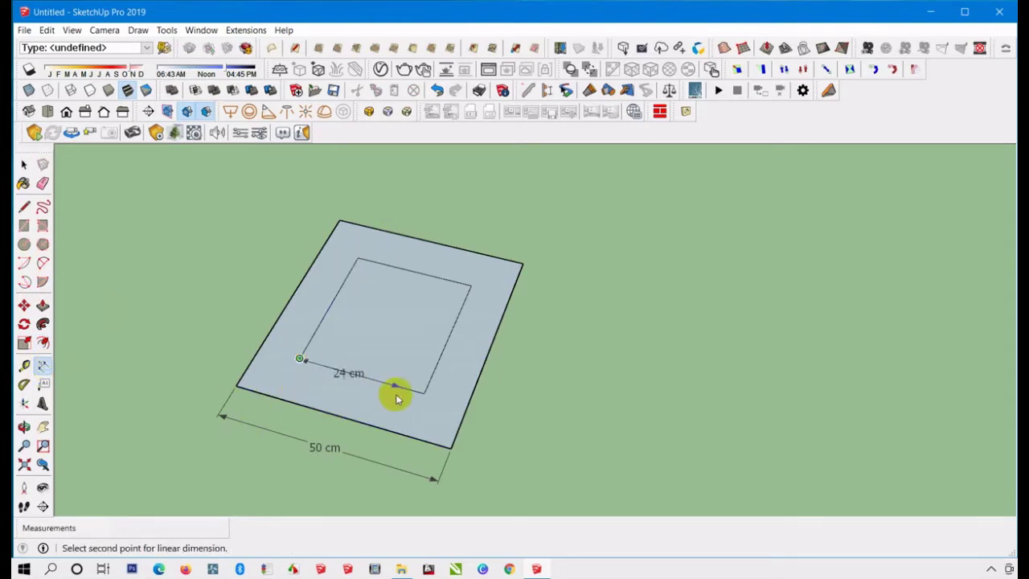
click(423, 393)
click(407, 415)
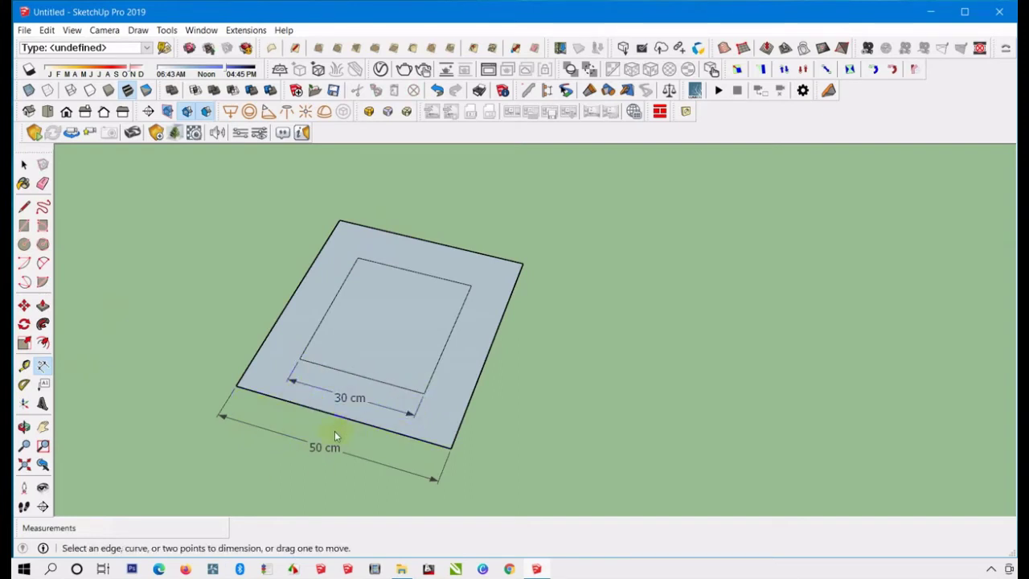
Delete the dimensions of the inner and the outer square's near edges.
click(42, 305)
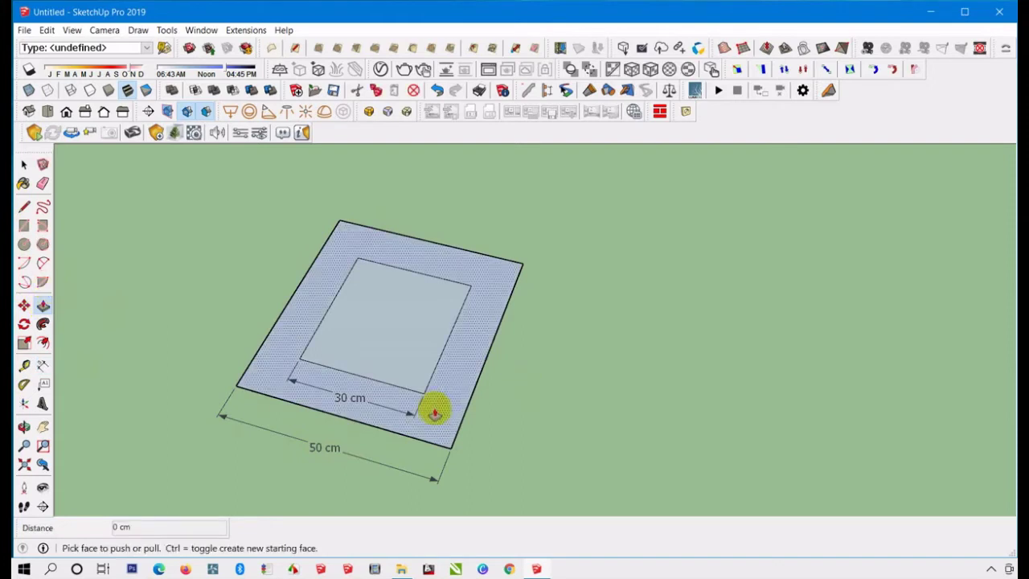
middle_drag(432, 408, 420, 300)
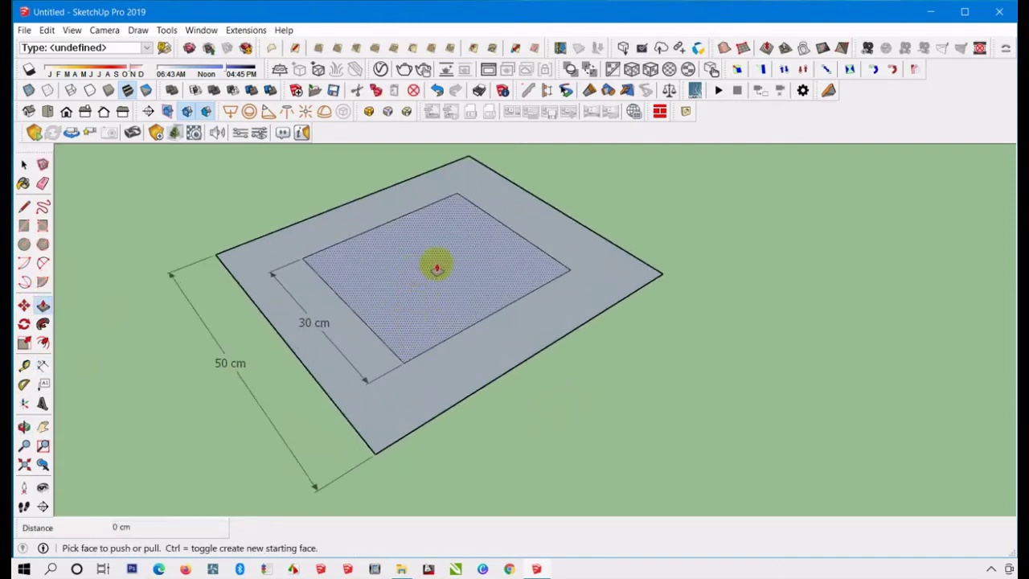
middle_drag(431, 265, 294, 275)
click(26, 167)
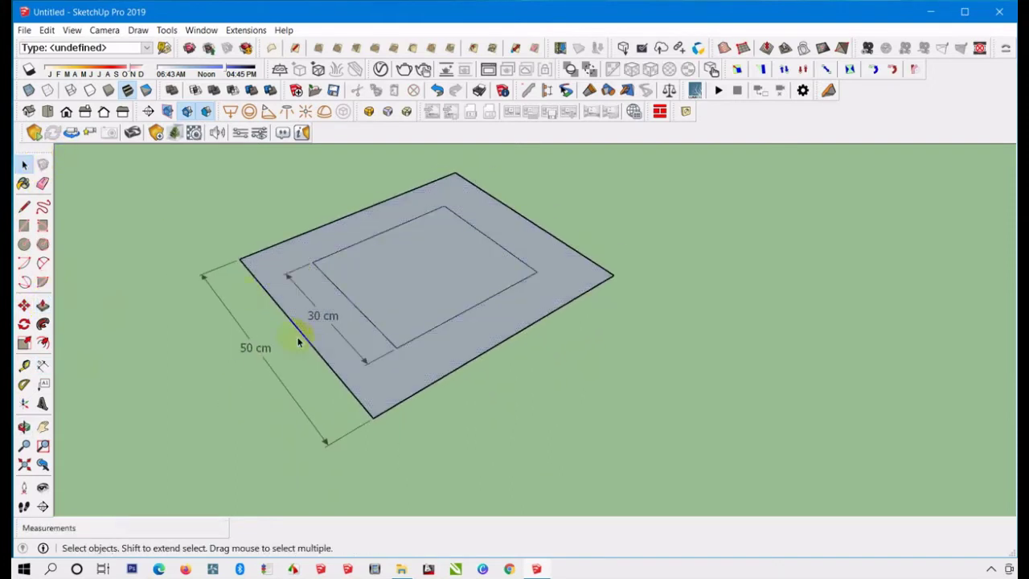
click(316, 314)
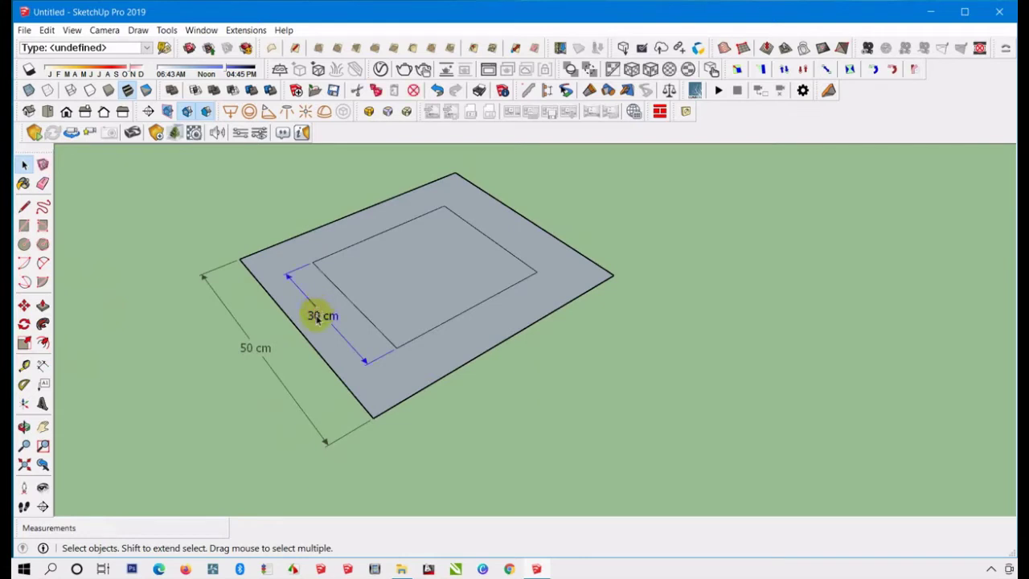
key(Delete)
click(274, 373)
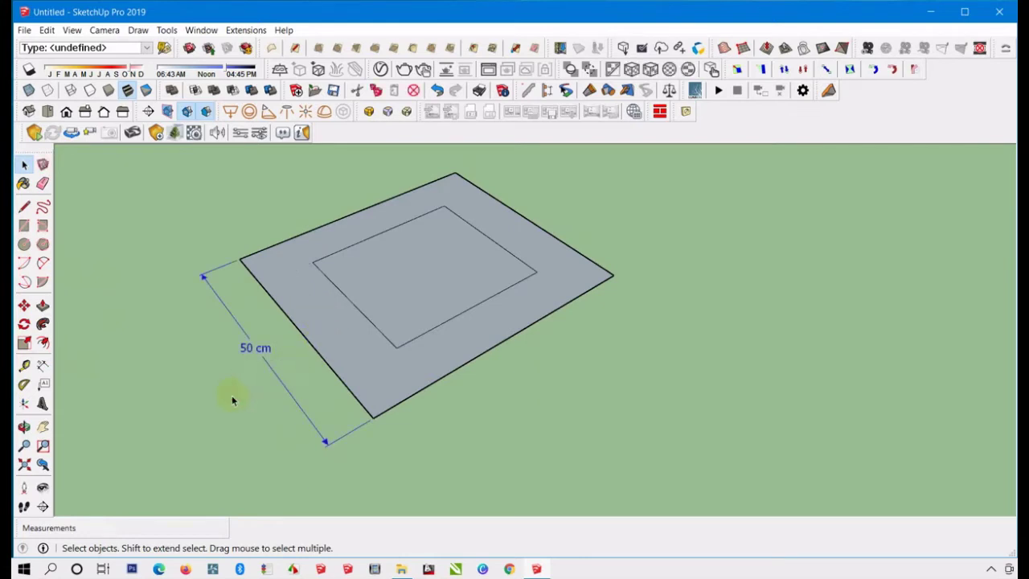
key(Delete)
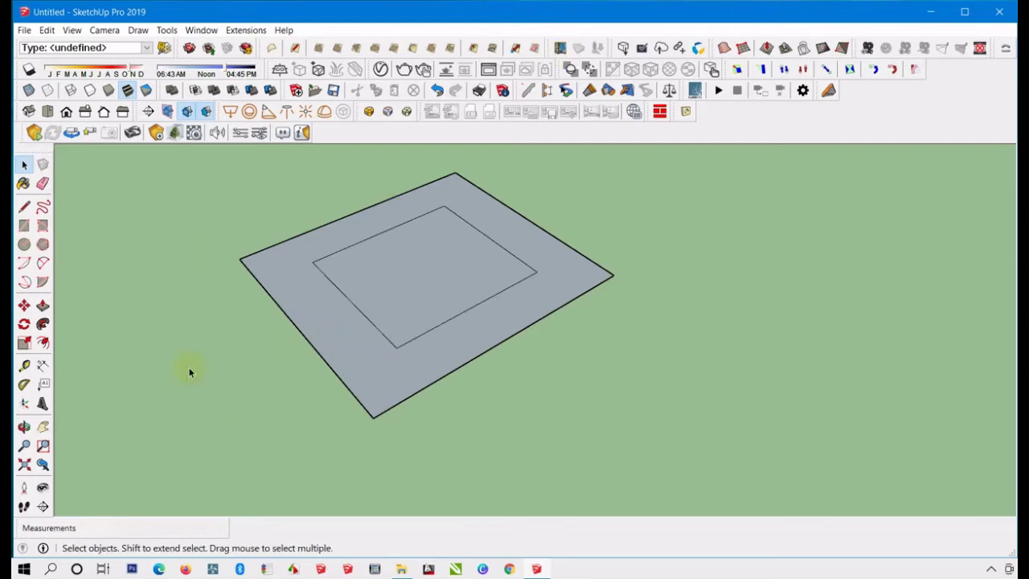
Measure the near edge of the outer square between its two corners with the Tape Measure tool.
scroll(313, 362, down, 1)
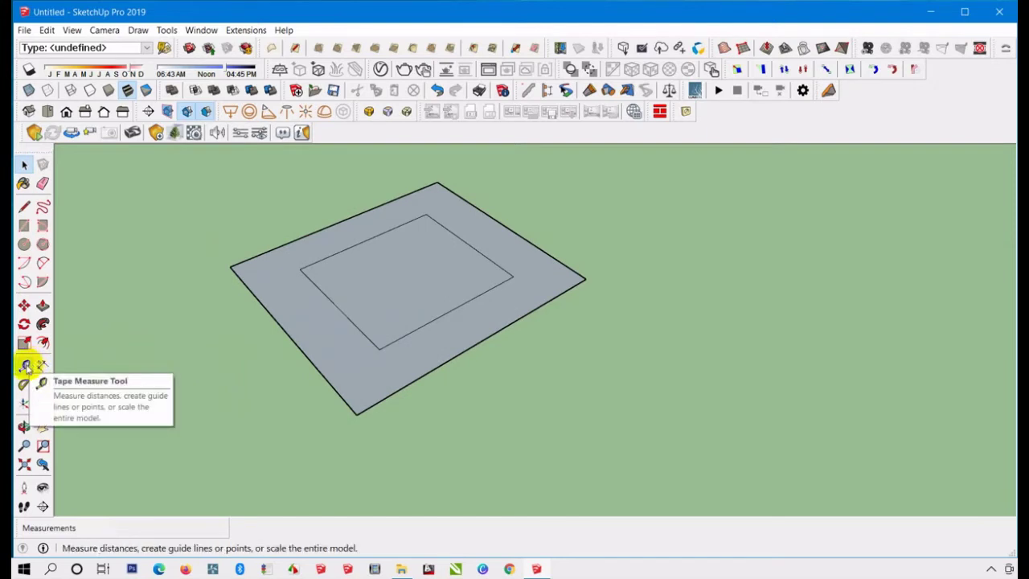
click(25, 365)
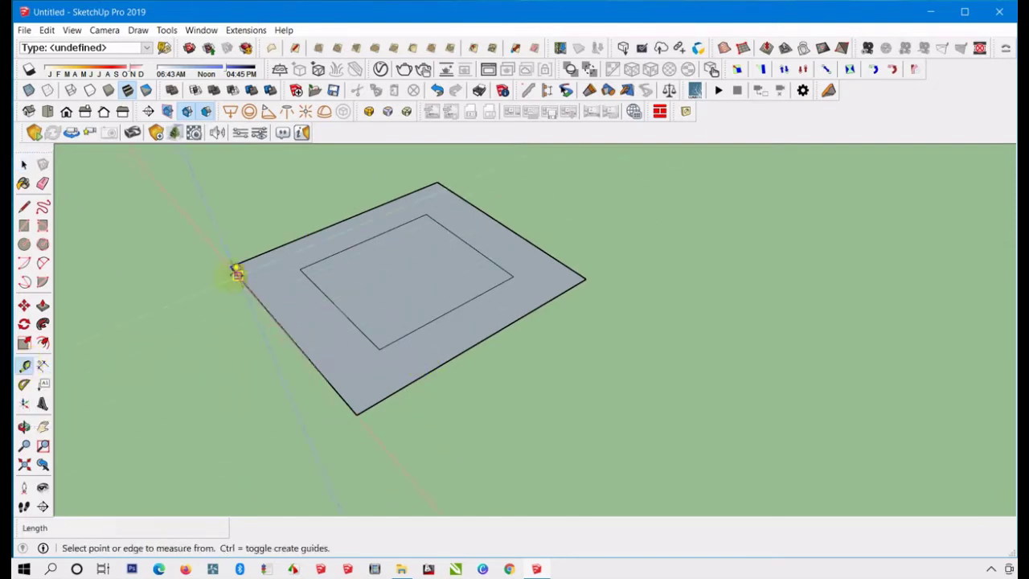
click(231, 266)
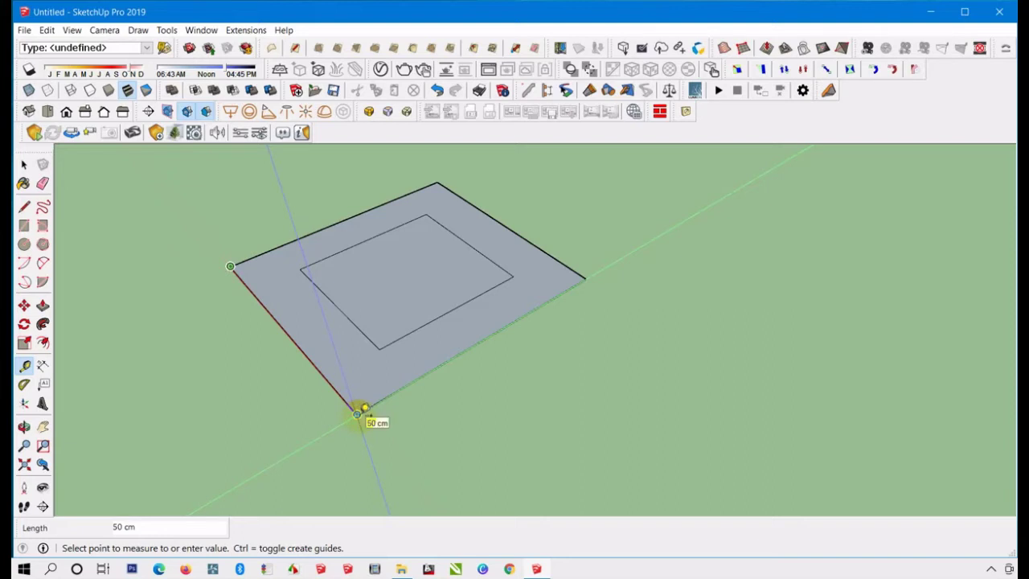
click(356, 414)
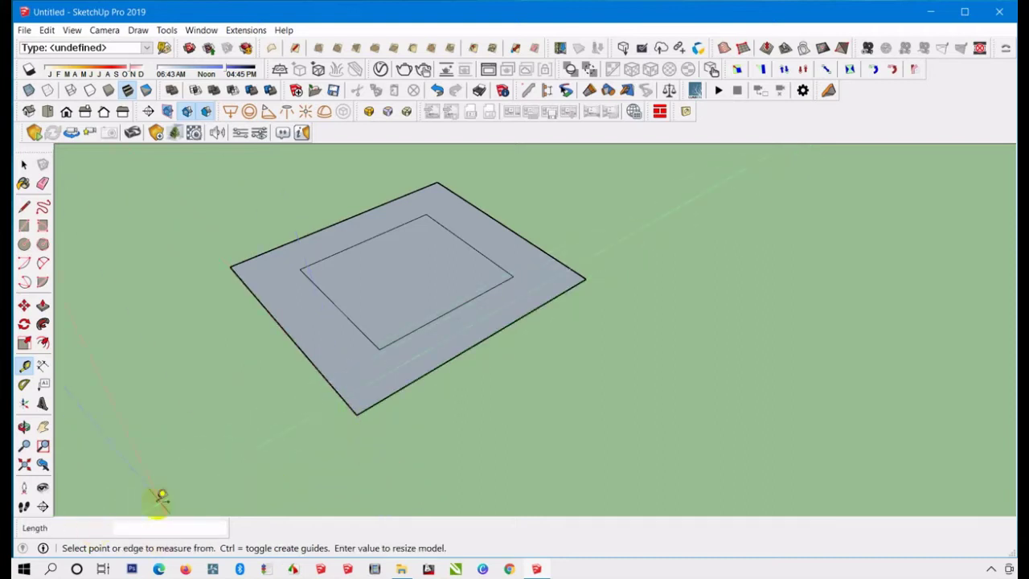
click(230, 266)
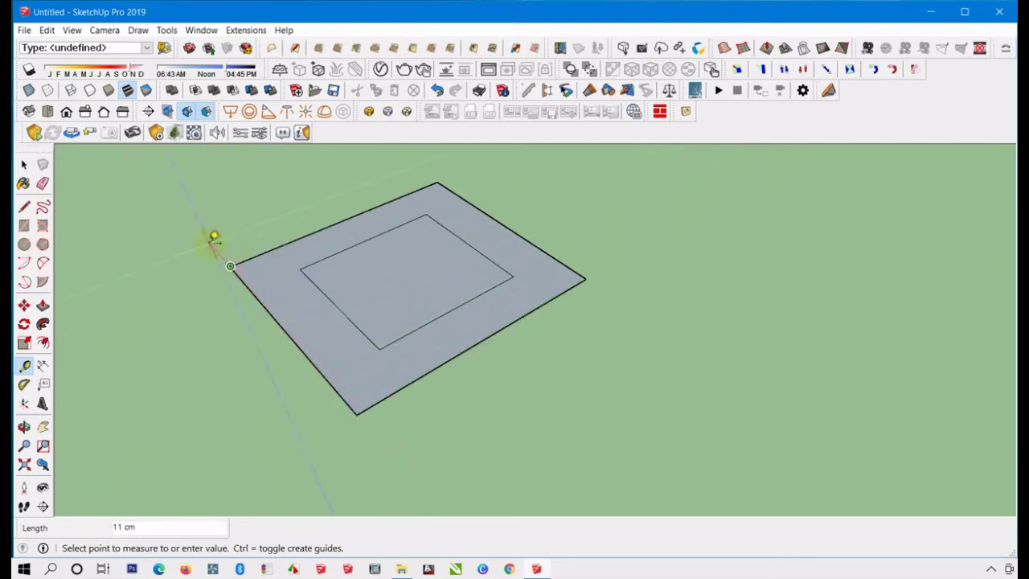
click(25, 164)
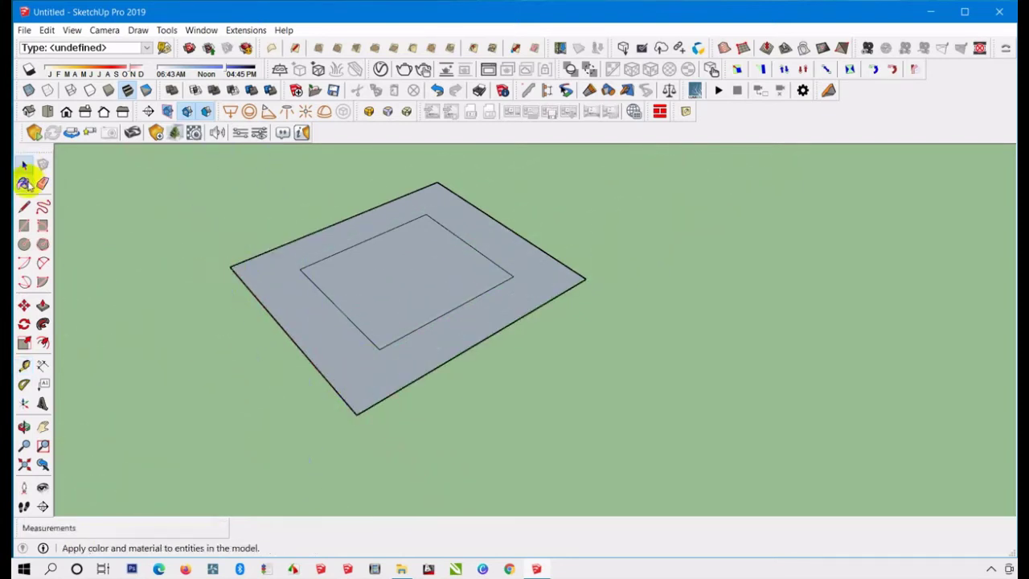
Add a linear dimension to the outer square's near edge again and place it in front of the square.
click(42, 366)
click(230, 266)
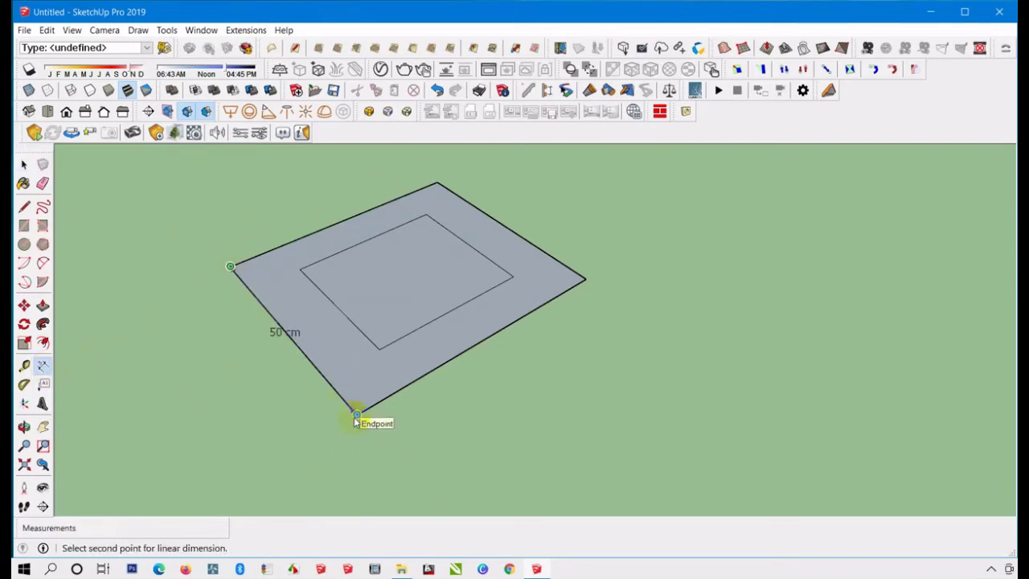
middle_drag(314, 351, 413, 378)
click(436, 445)
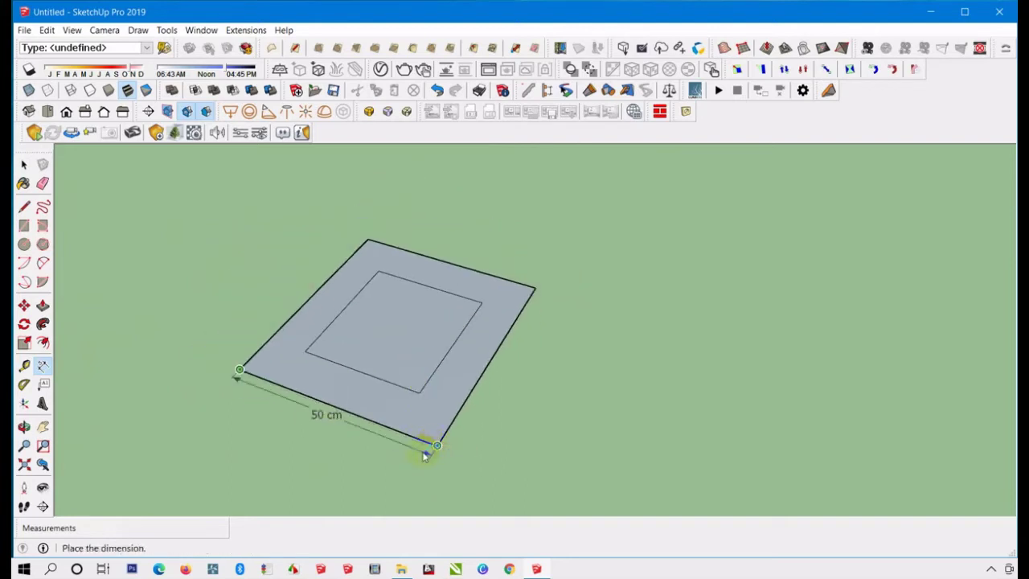
click(398, 490)
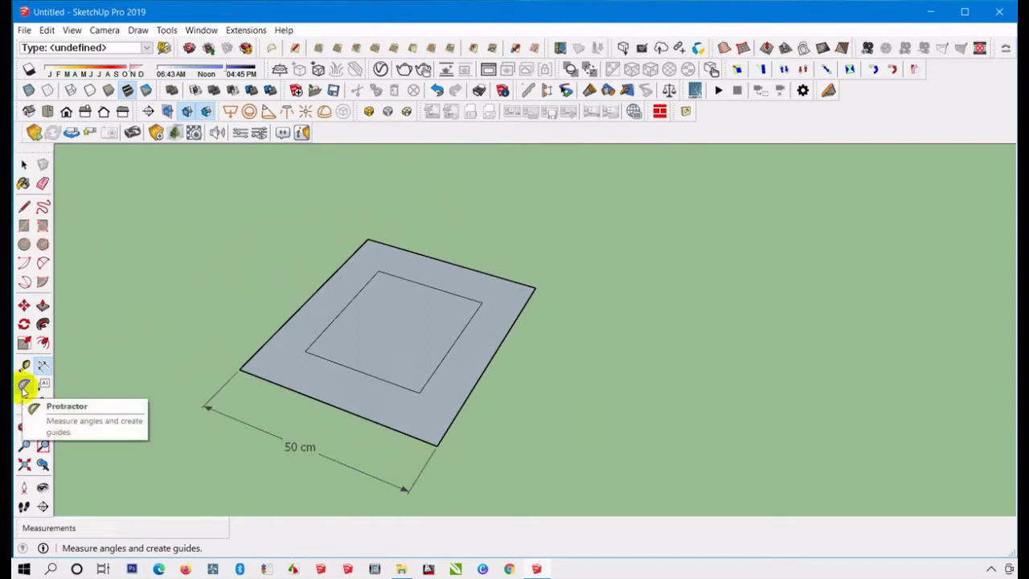
Create a 45° Protractor guide through the outer square's near corner, aligned from the adjoining side edge and turned outward.
scroll(356, 314, down, 2)
scroll(386, 354, up, 3)
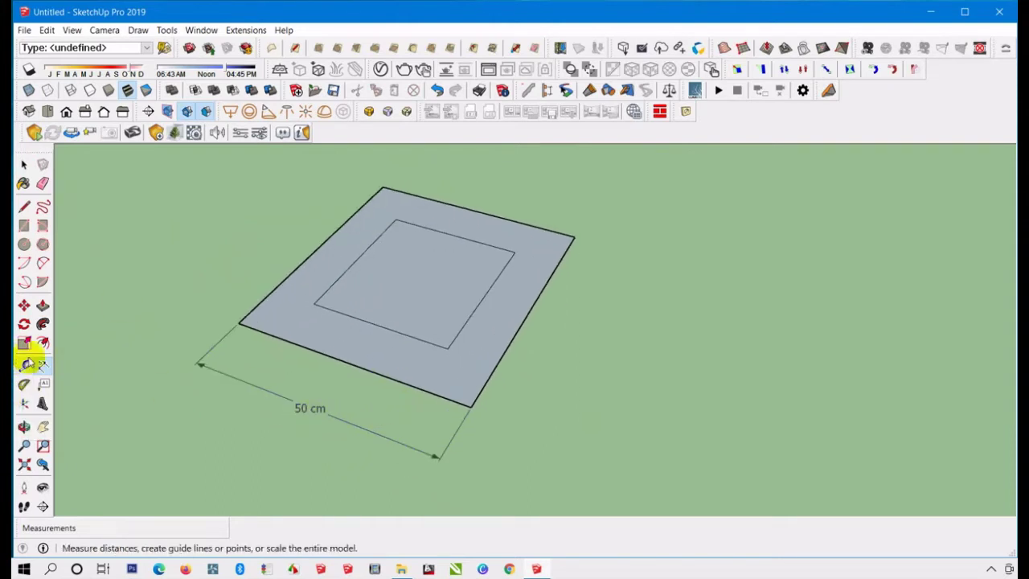
click(25, 386)
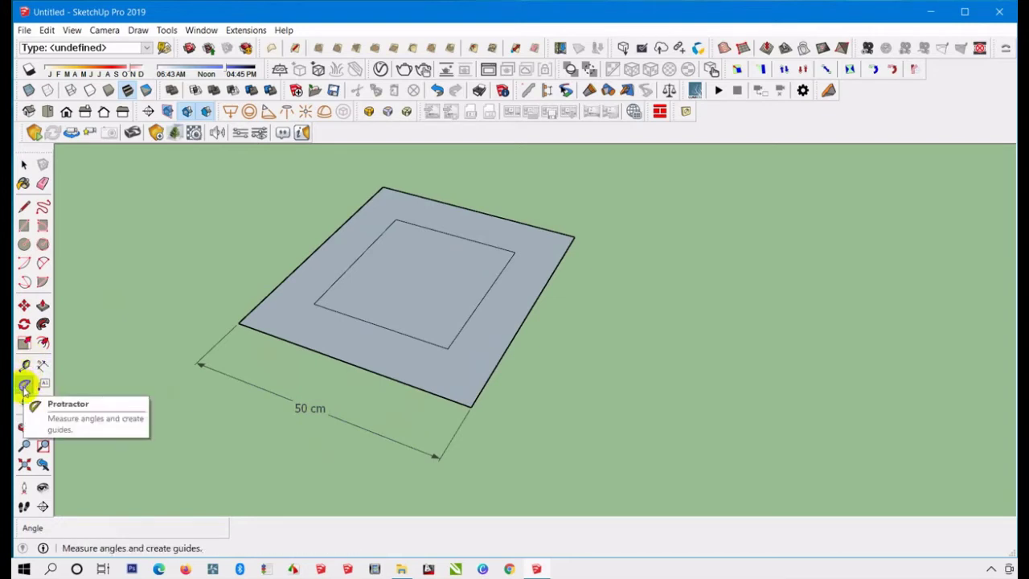
click(470, 404)
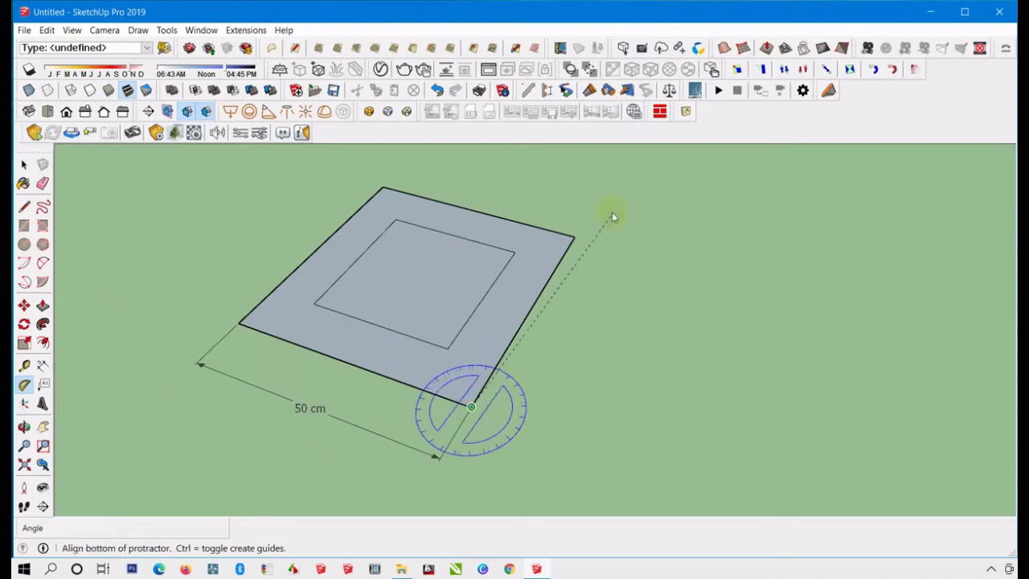
click(573, 237)
click(638, 344)
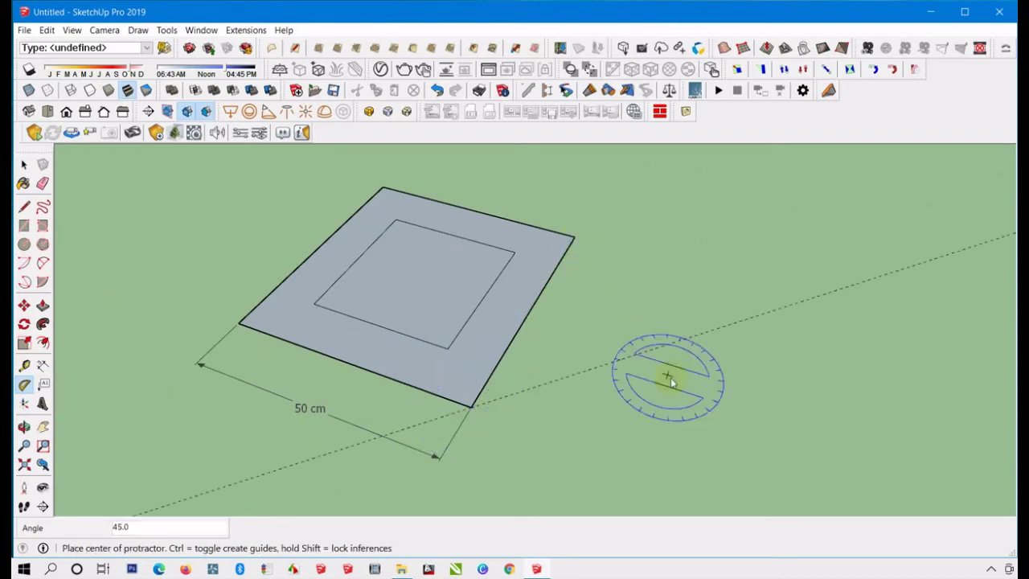
middle_drag(500, 390, 354, 406)
scroll(490, 364, down, 4)
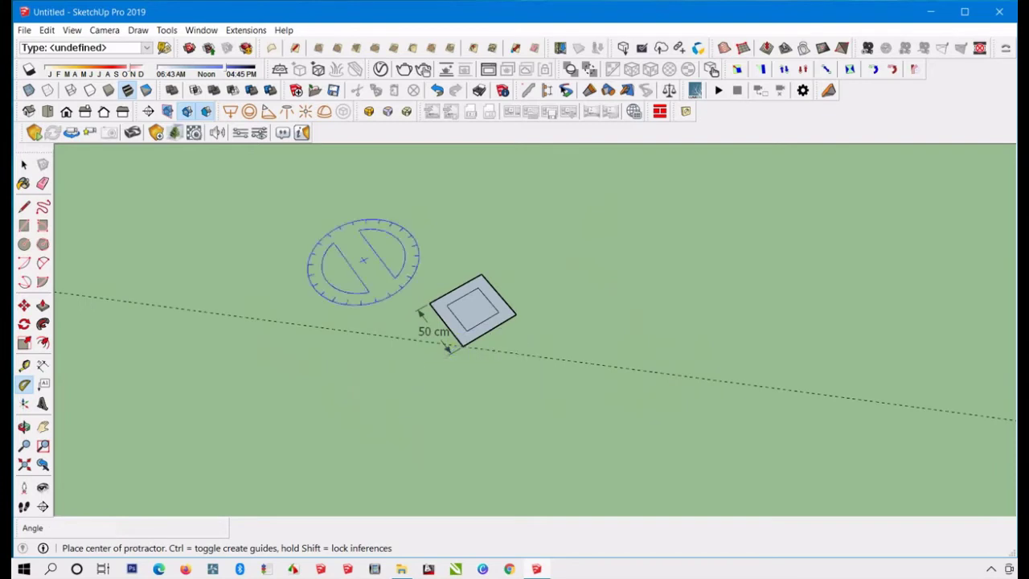
Clear the selection and undo the angled guide line.
click(23, 164)
drag(332, 183, 683, 447)
scroll(406, 331, up, 3)
middle_drag(406, 331, 603, 353)
click(575, 376)
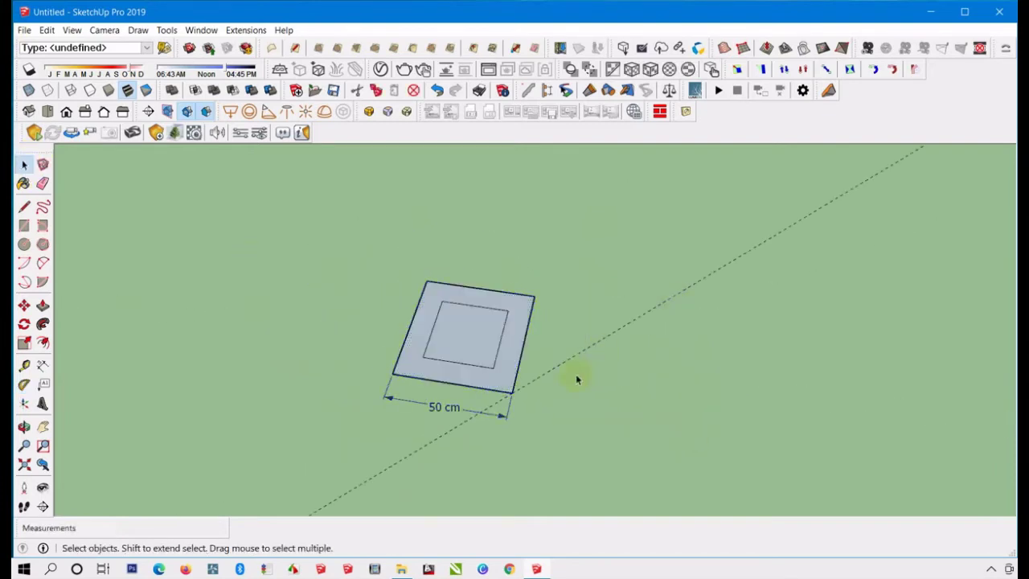
key(ctrl+z)
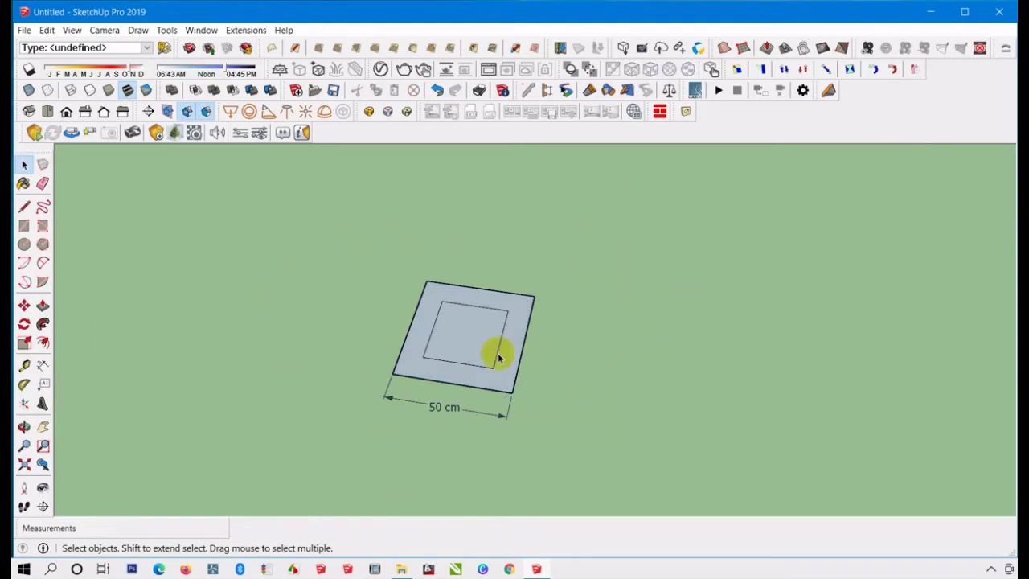
scroll(179, 274, down, 1)
scroll(428, 313, up, 2)
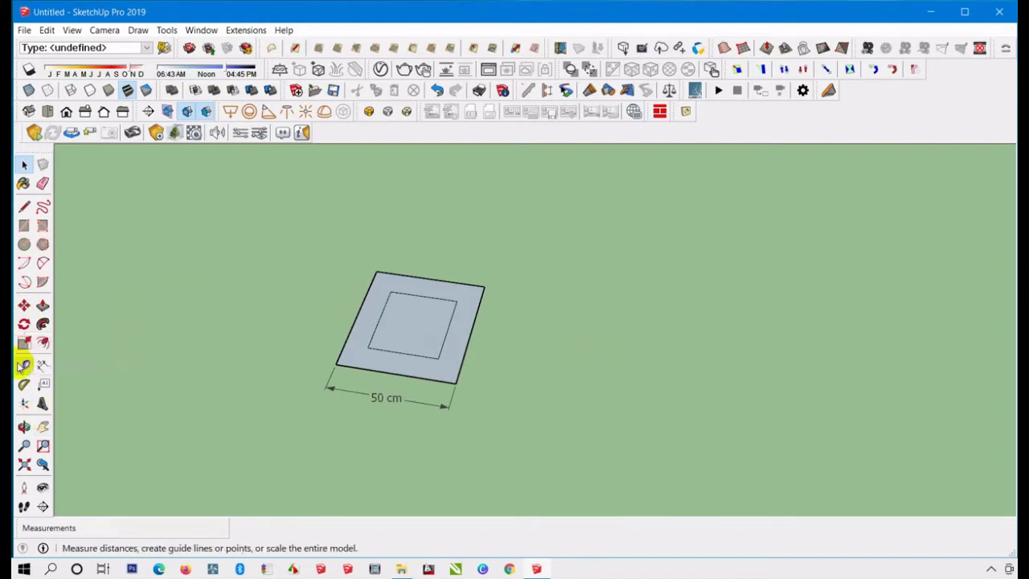
Draw a circle with a radius of about 16 cm on the ground beside the outer square.
click(24, 245)
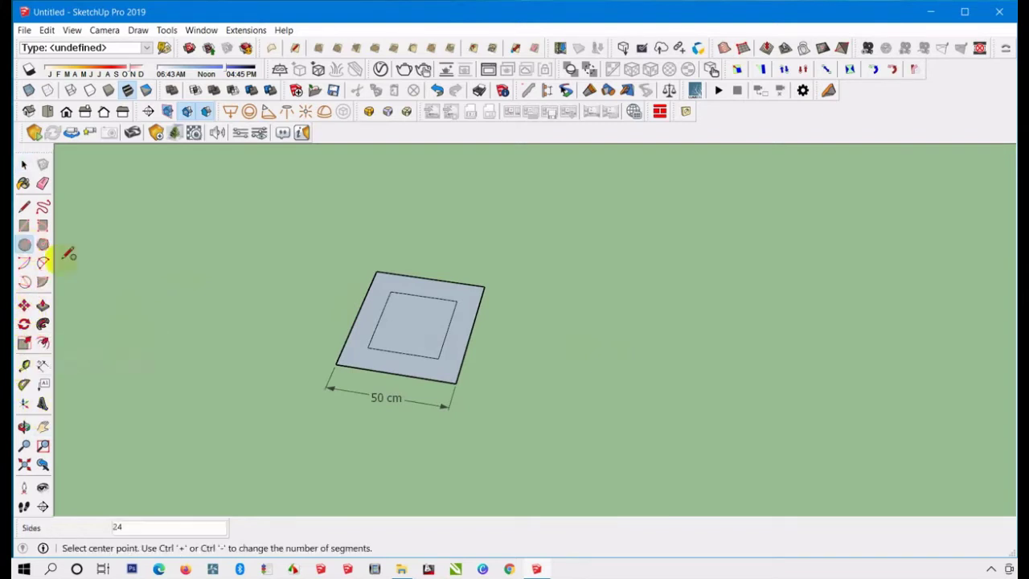
click(527, 340)
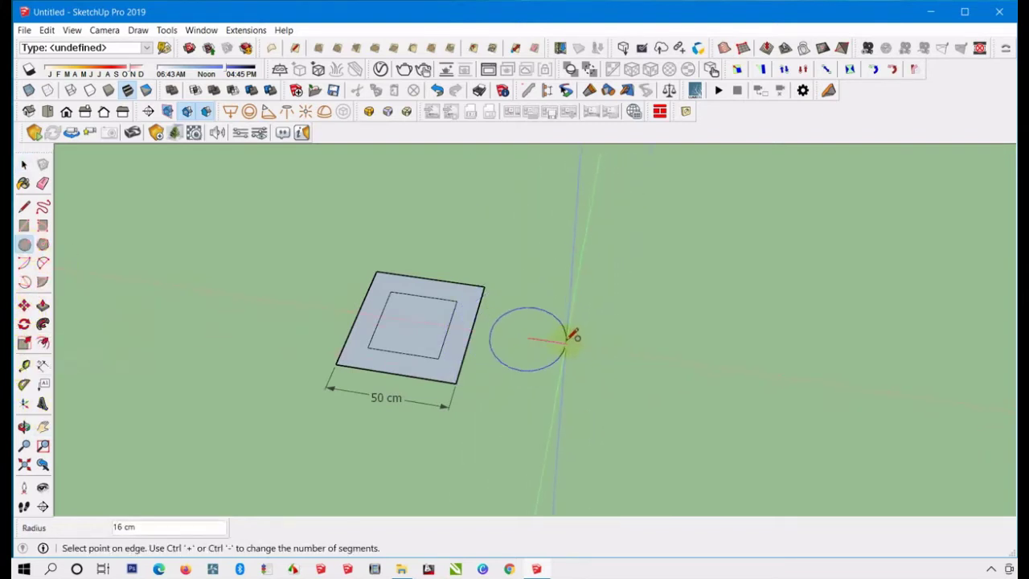
click(566, 339)
Create a 90° Protractor guide through the circle's centre, aligned from the circle's far edge and turned away from the square.
click(24, 384)
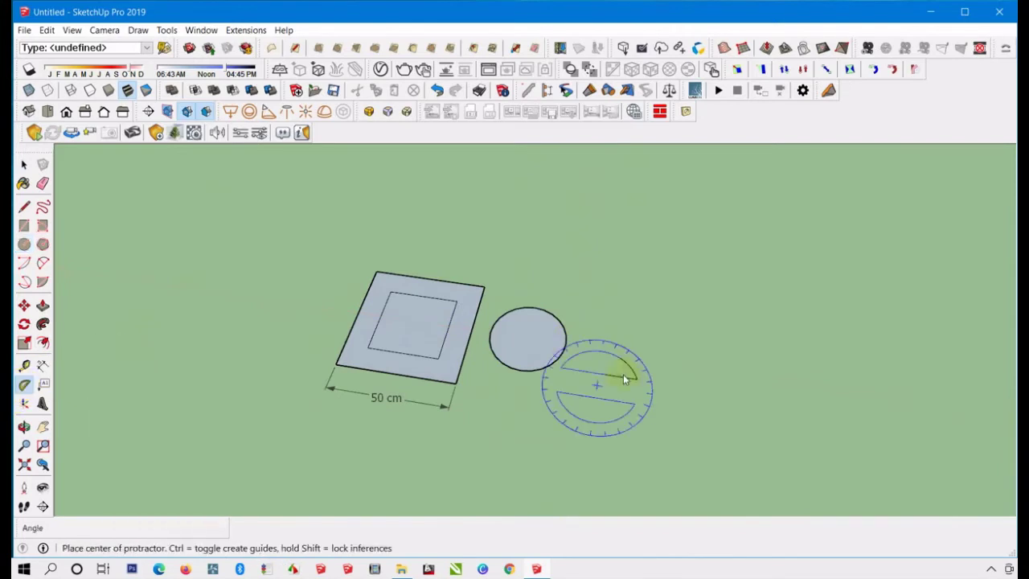
scroll(563, 346, up, 3)
click(487, 332)
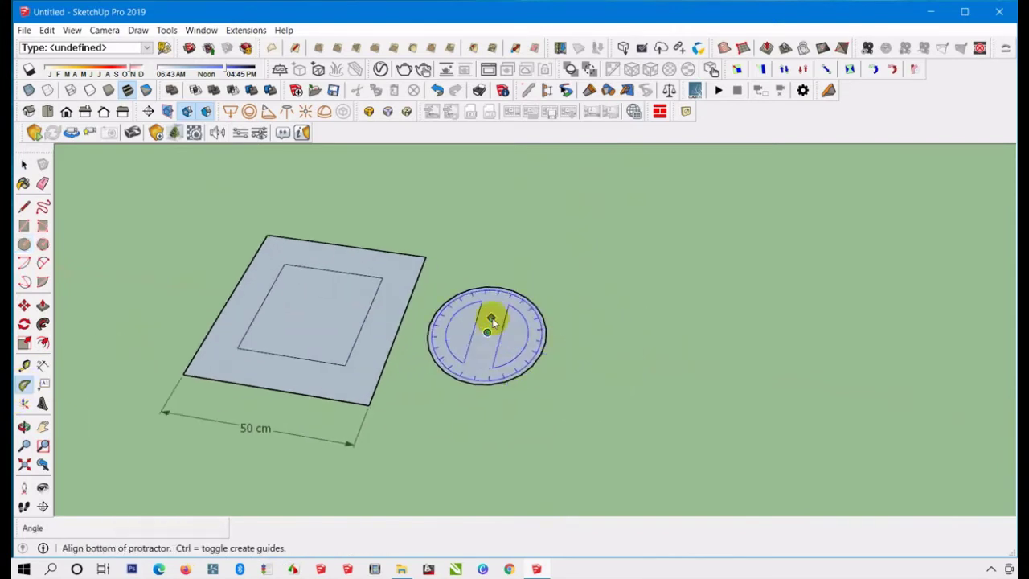
click(499, 294)
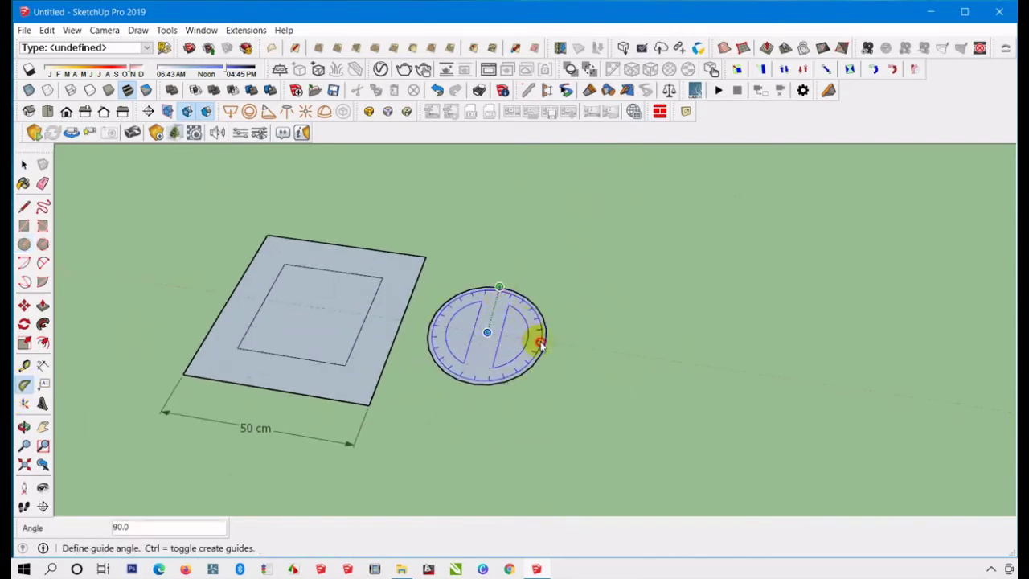
click(535, 339)
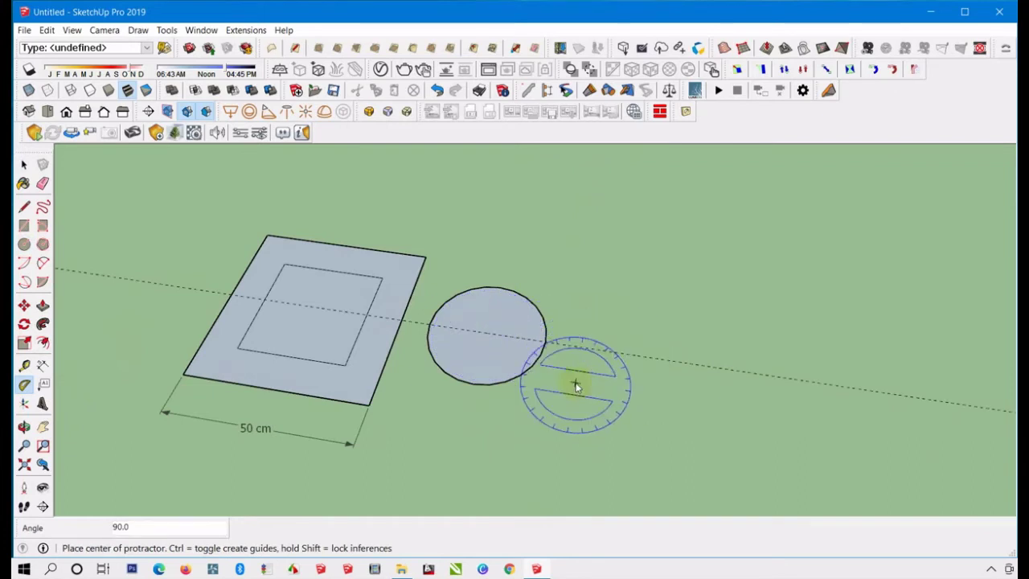
Create a second Protractor guide through the circle's centre, aligned from its far edge and turned toward the rim facing the square.
scroll(485, 311, up, 1)
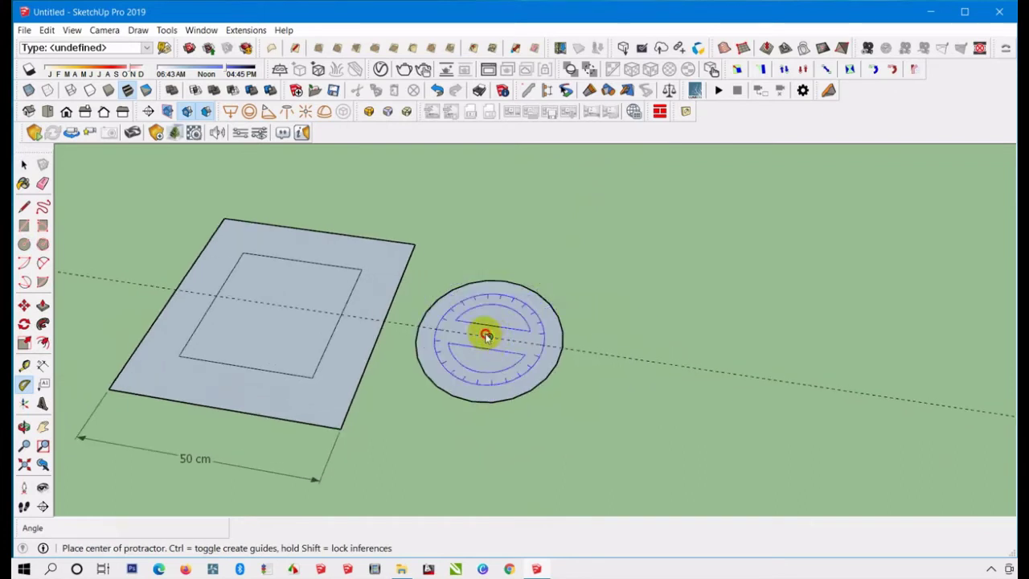
click(488, 336)
click(503, 282)
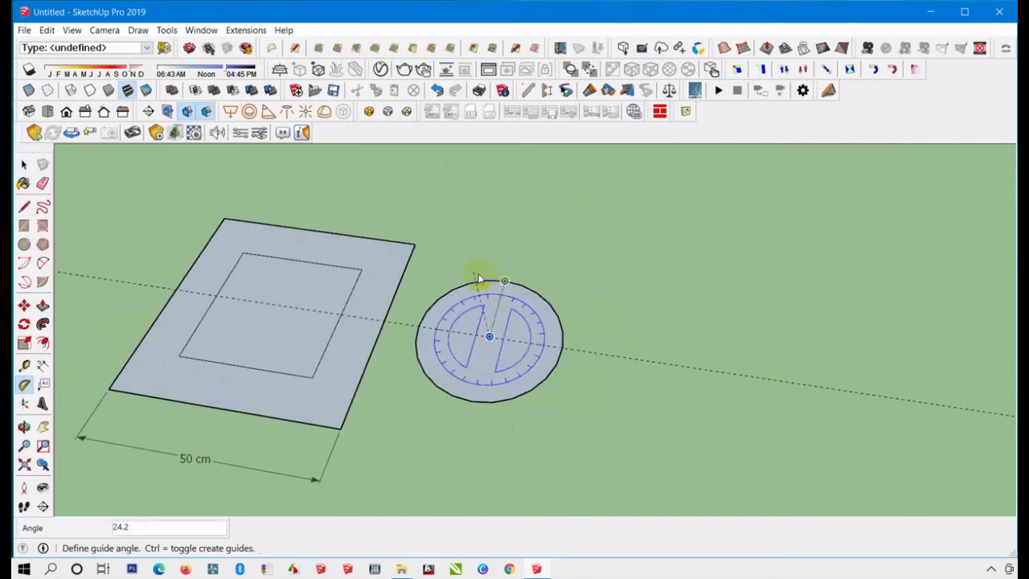
click(425, 311)
Select both Protractor guides crossing at the circle's centre and delete them.
middle_drag(514, 265, 563, 332)
scroll(592, 298, up, 3)
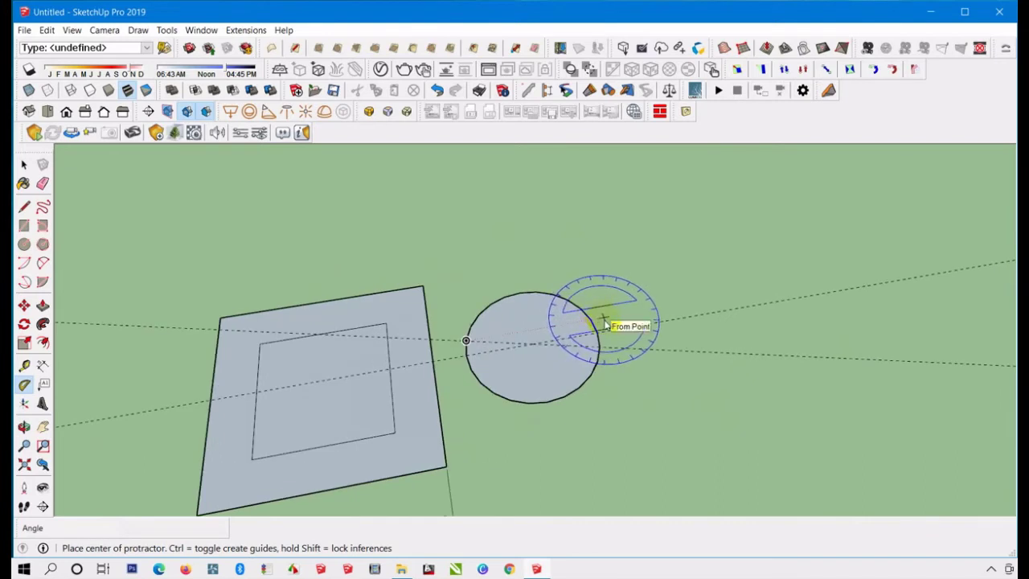
scroll(534, 353, up, 1)
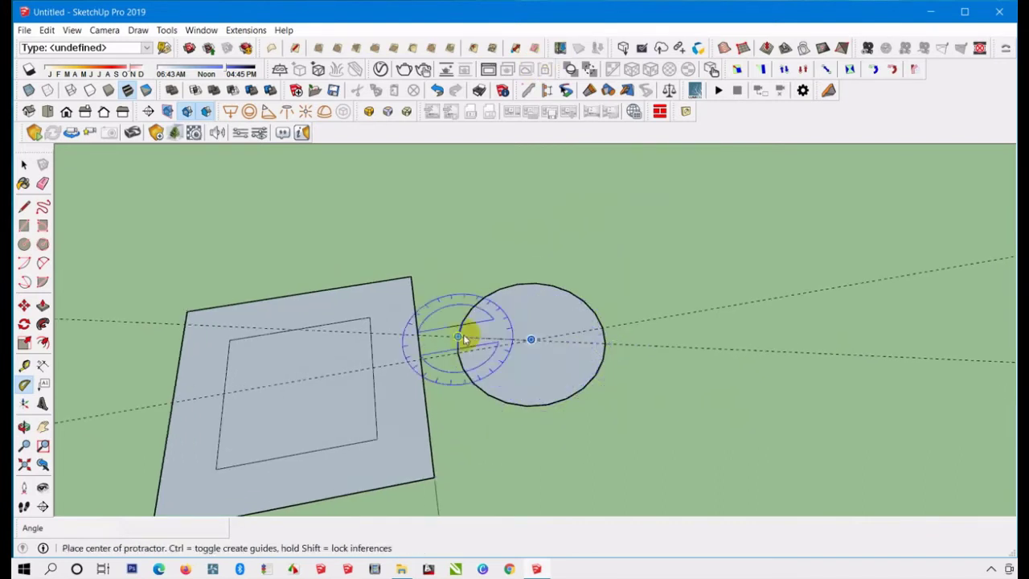
scroll(271, 245, down, 3)
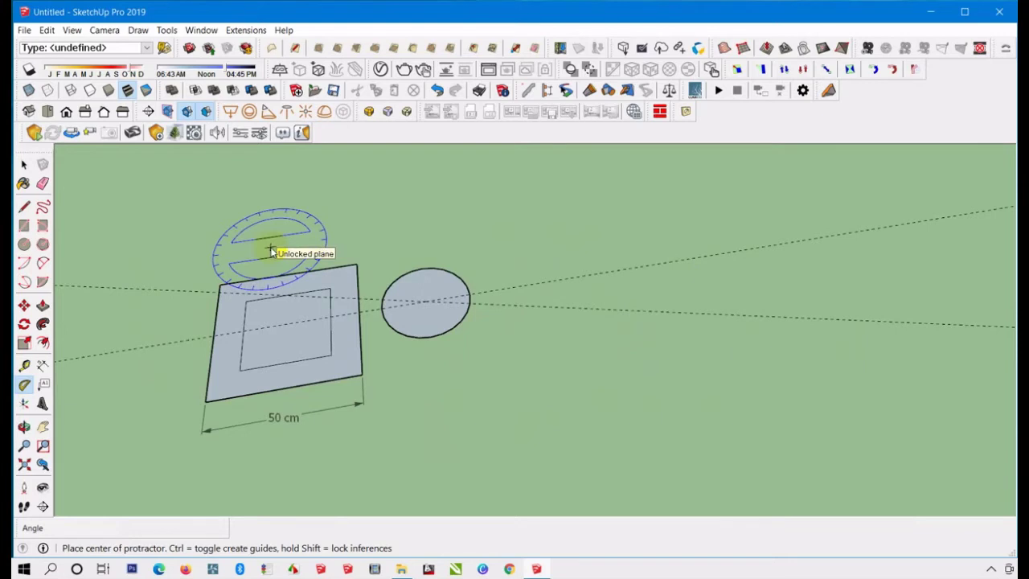
scroll(270, 252, down, 1)
scroll(413, 311, up, 1)
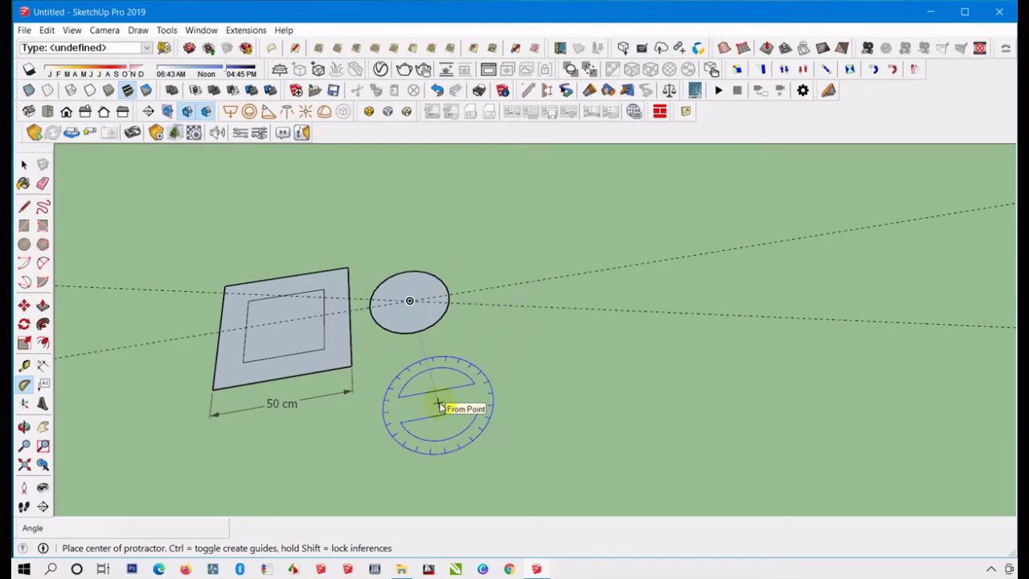
scroll(408, 348, down, 1)
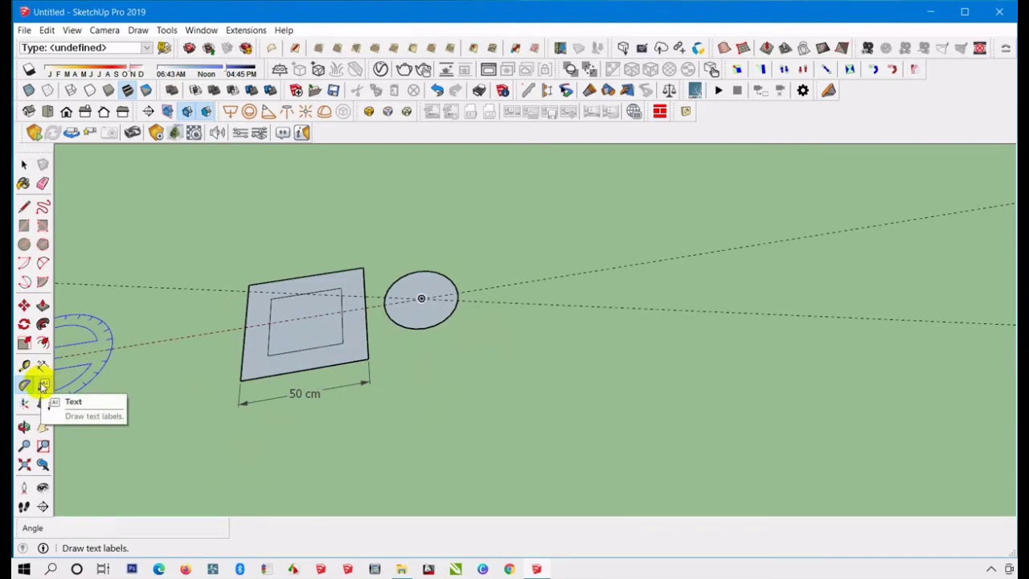
click(24, 164)
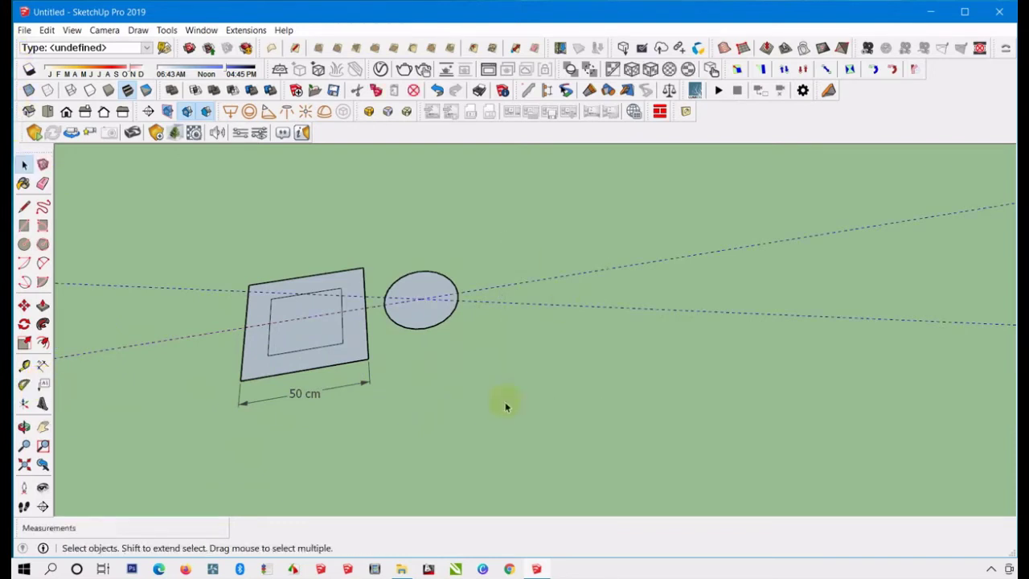
key(Delete)
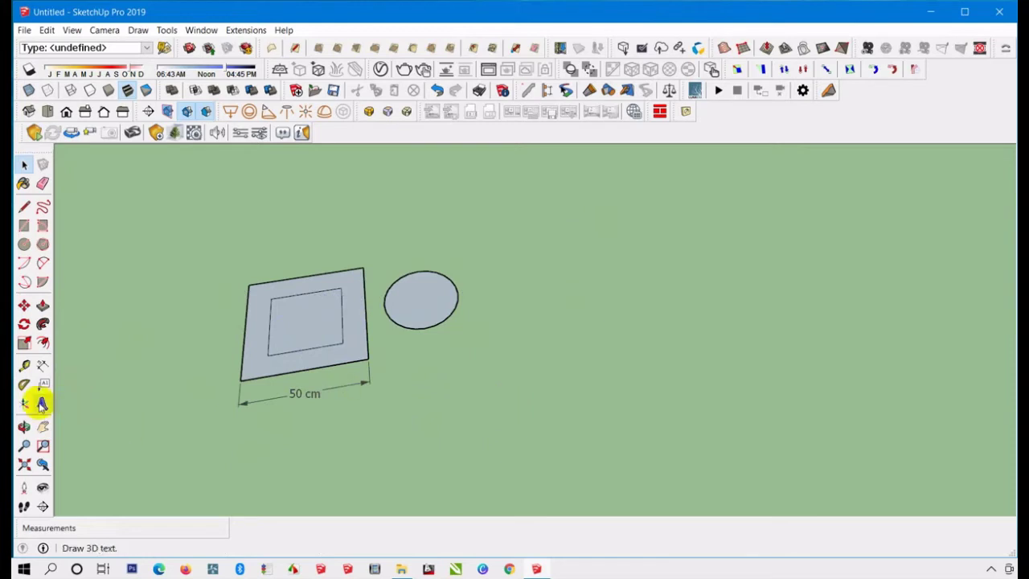
Attach a leader text label reading "kotak 1" to the outer square's face near its far corner, placed outside the square.
click(44, 385)
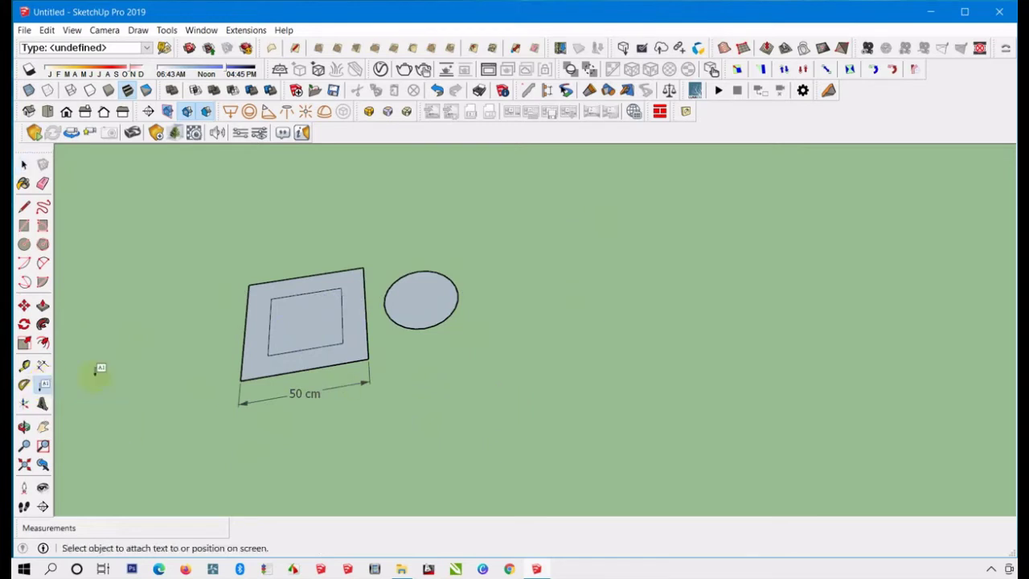
scroll(346, 272, up, 4)
scroll(342, 277, up, 2)
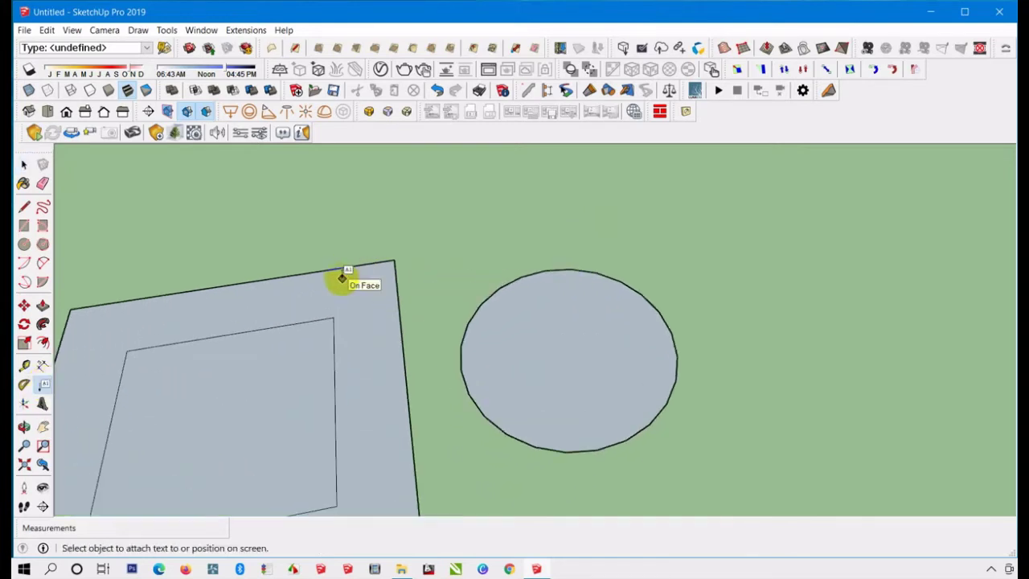
click(341, 278)
click(466, 199)
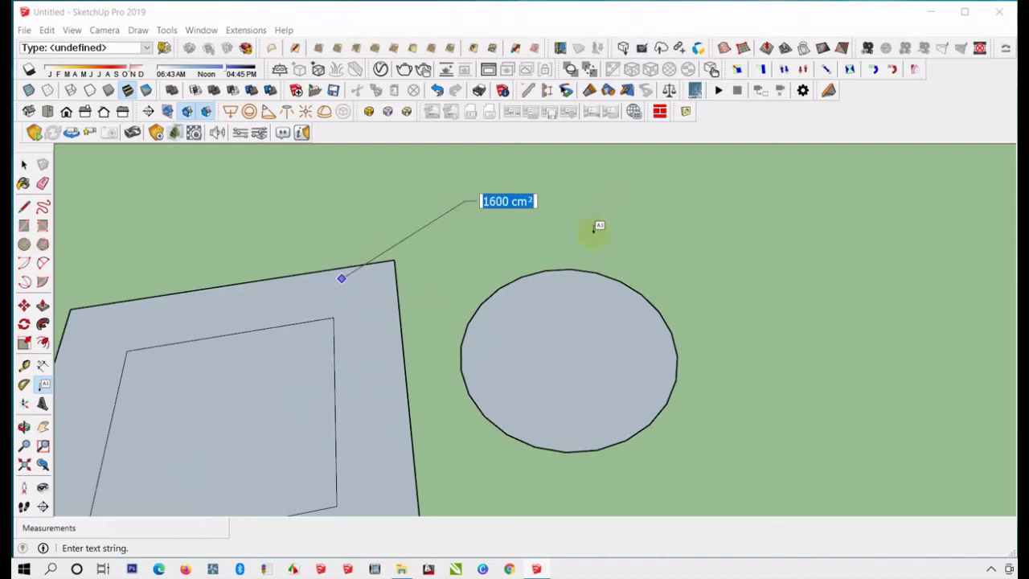
text(kota)
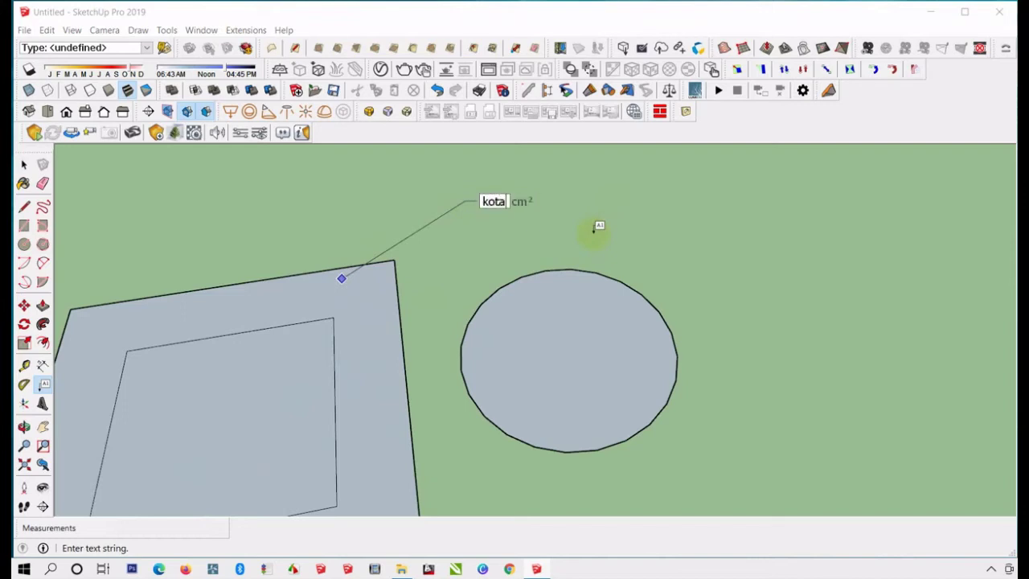
text(k 1)
key(Return)
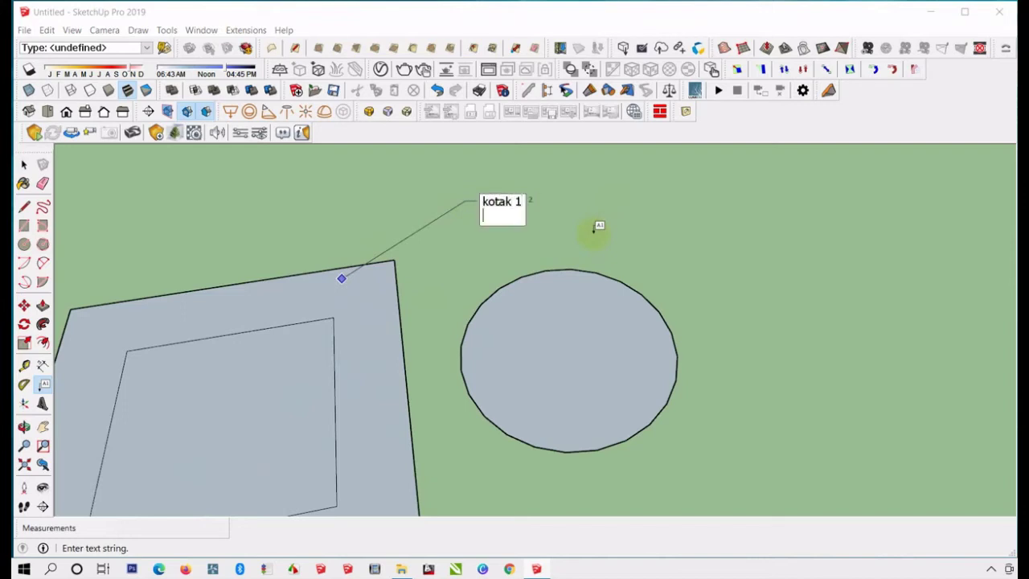
click(598, 234)
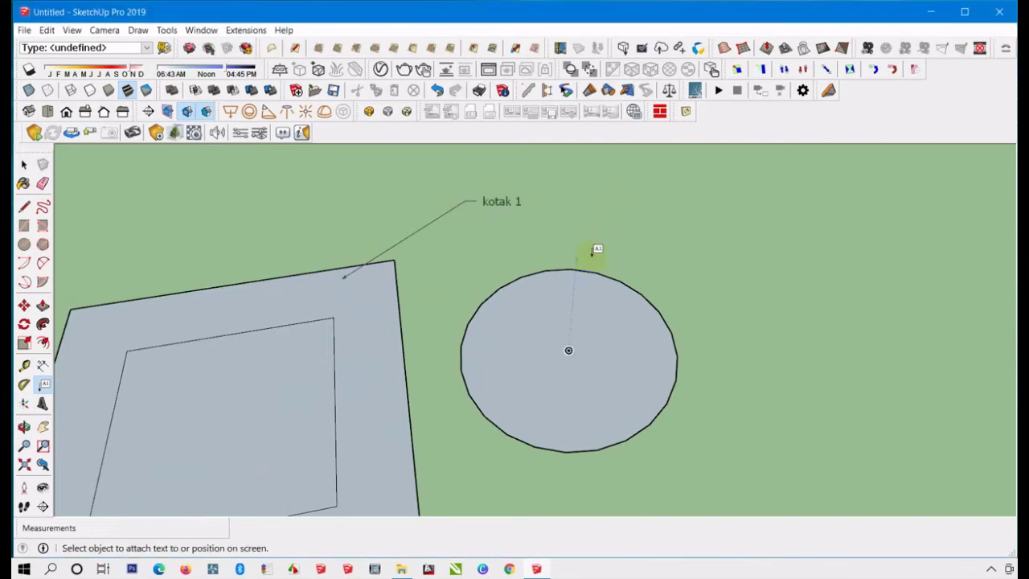
middle_drag(538, 191, 325, 299)
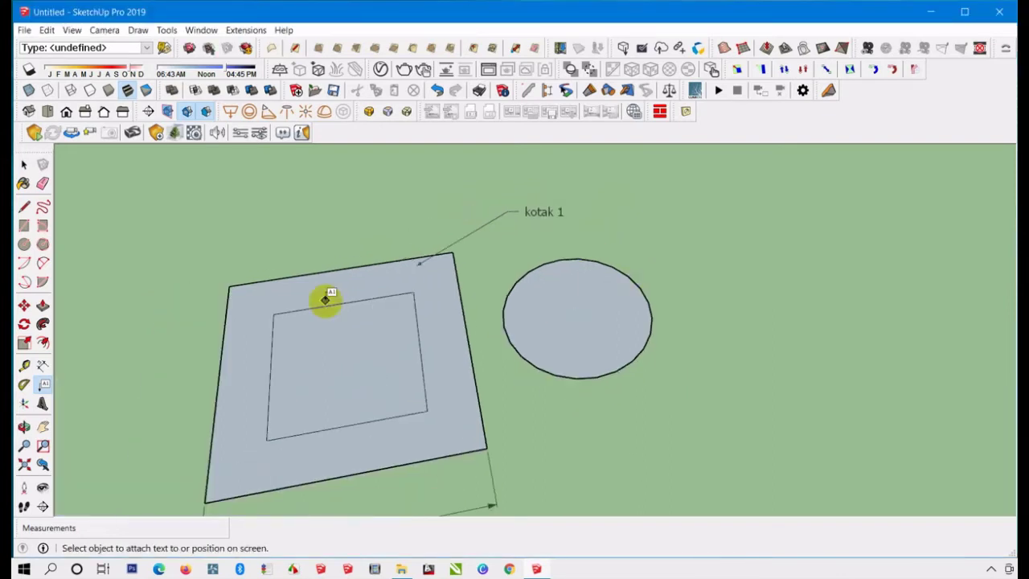
click(24, 164)
middle_drag(241, 265, 541, 250)
scroll(541, 250, up, 3)
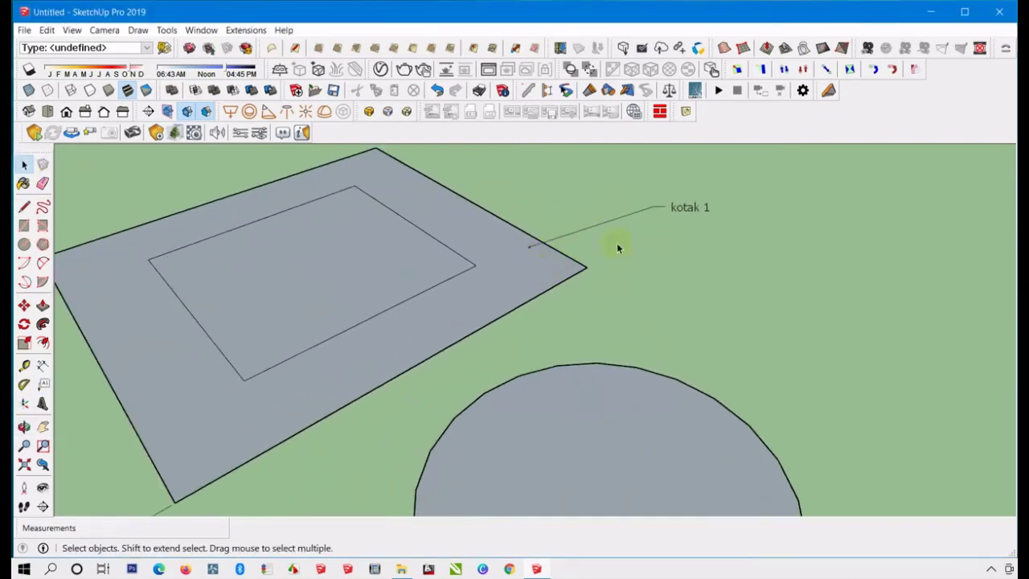
scroll(635, 261, down, 2)
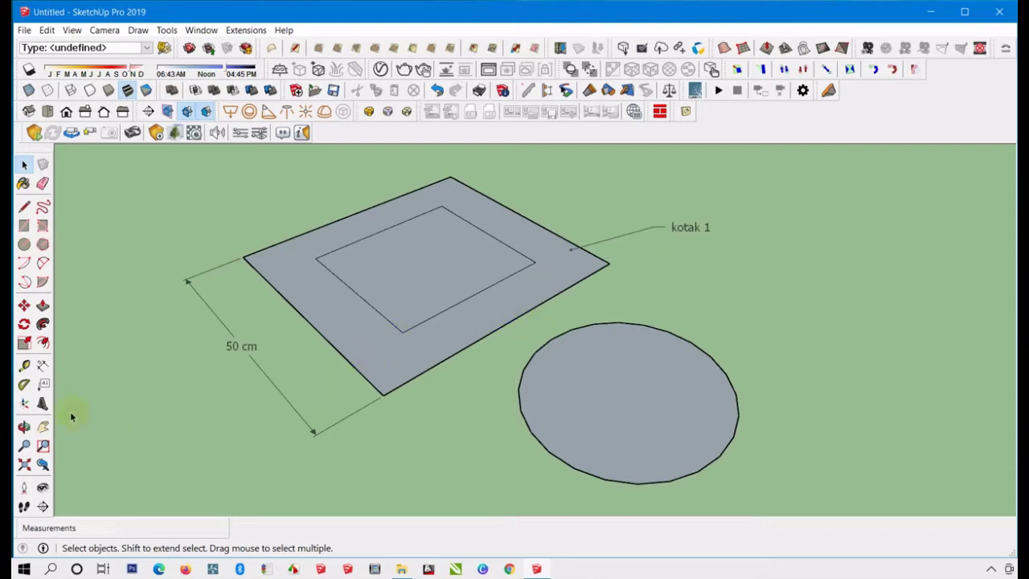
click(24, 404)
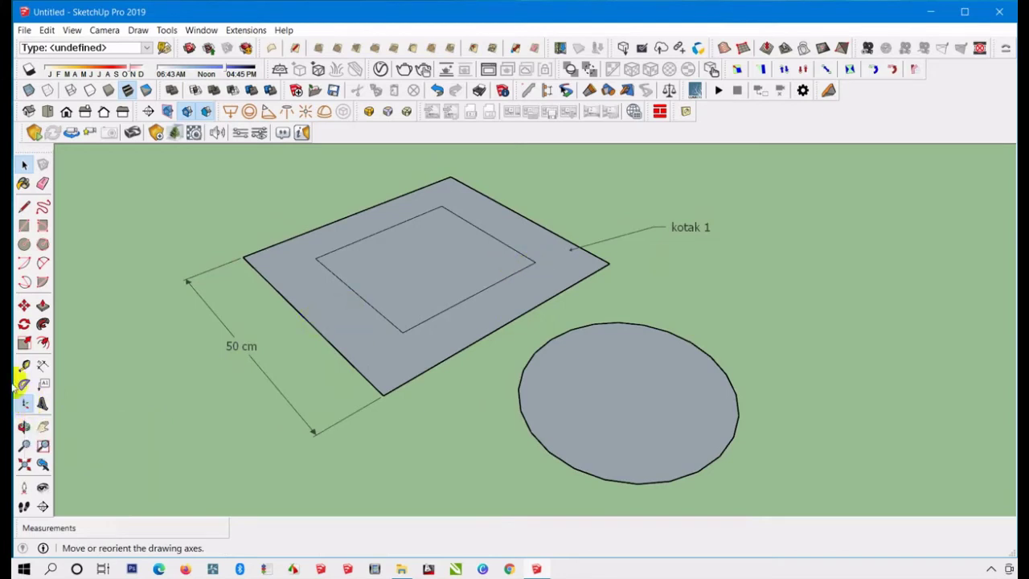
scroll(643, 317, down, 3)
scroll(413, 340, up, 2)
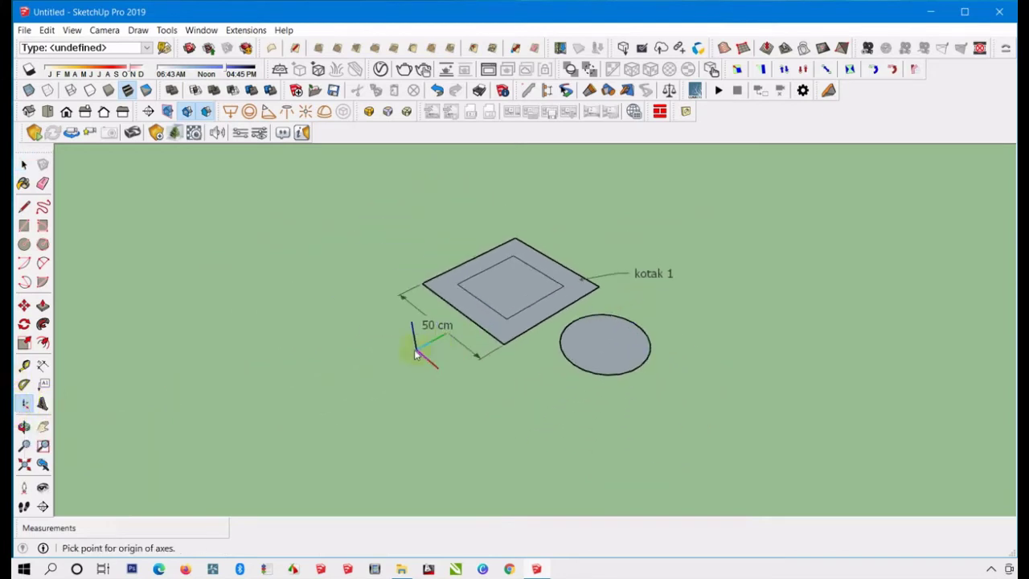
scroll(422, 271, up, 2)
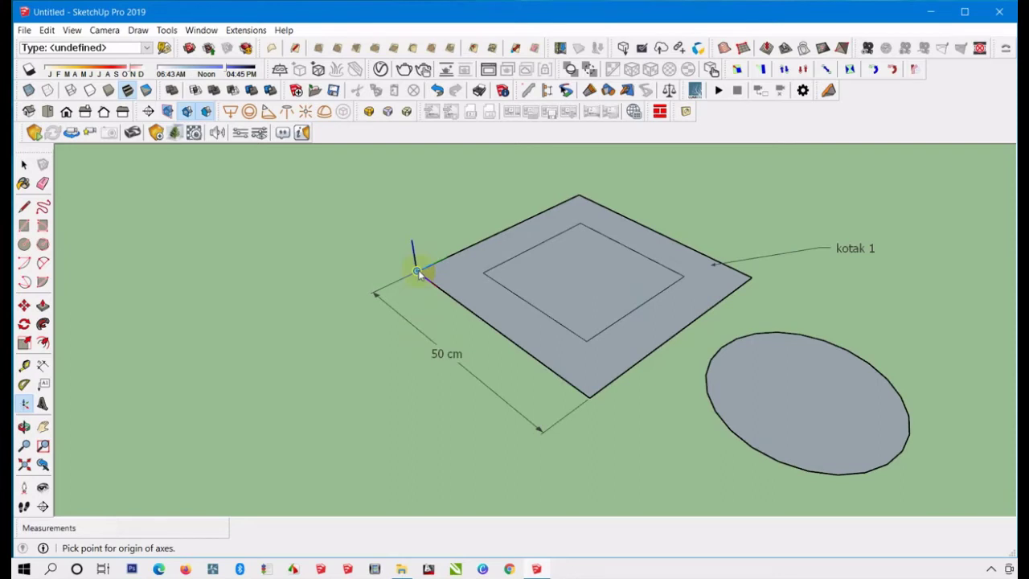
click(42, 403)
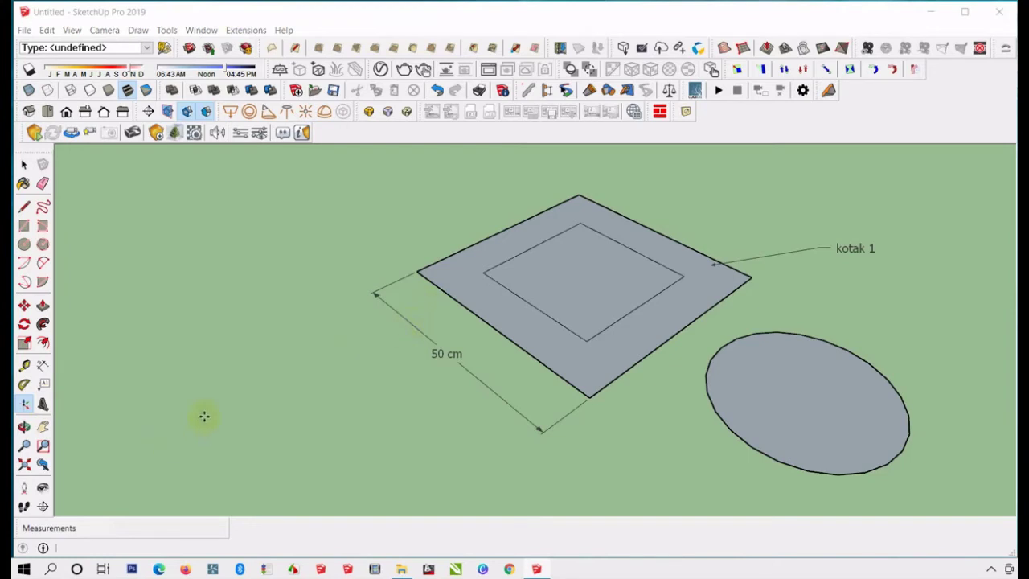
click(676, 156)
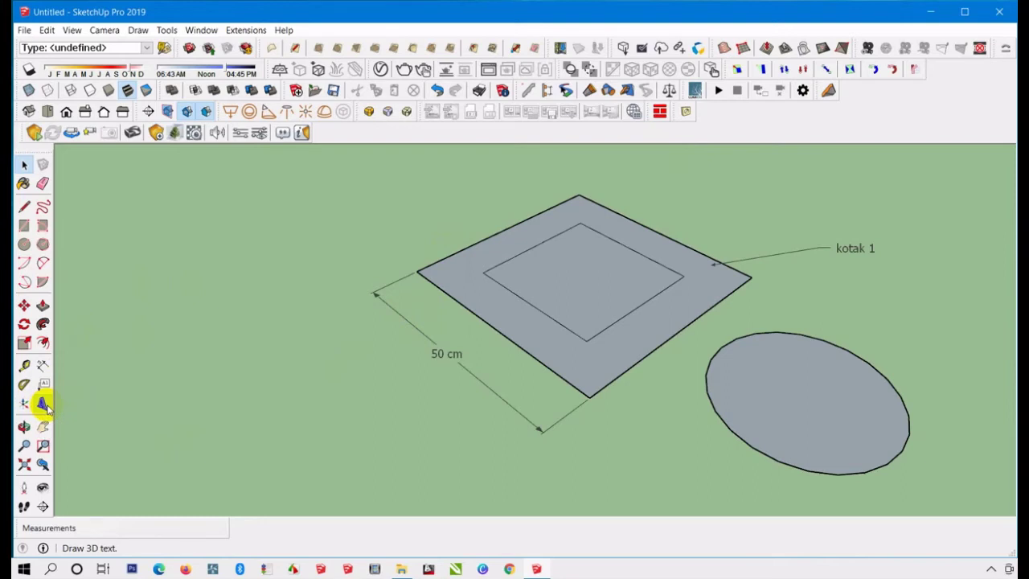
key(space)
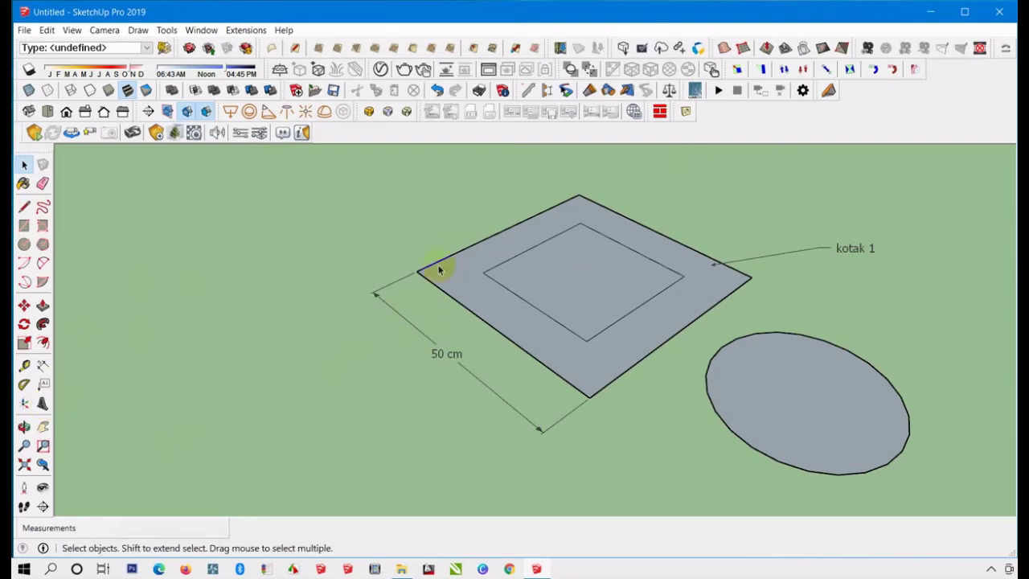
Select the squares, circle, dimension and text label together and delete them to clear the model.
scroll(436, 268, down, 2)
middle_drag(289, 360, 789, 128)
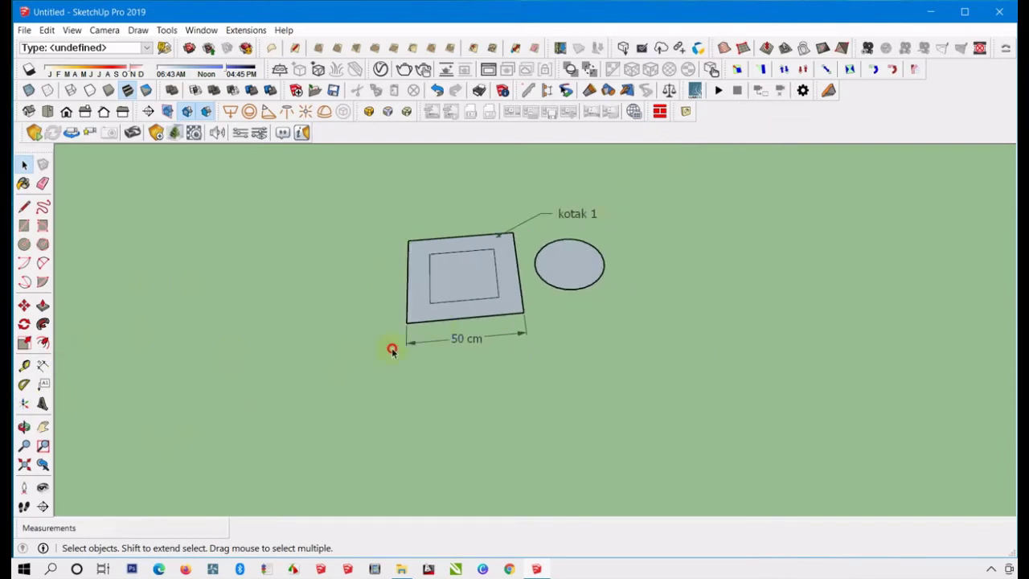
drag(325, 191, 748, 446)
key(Delete)
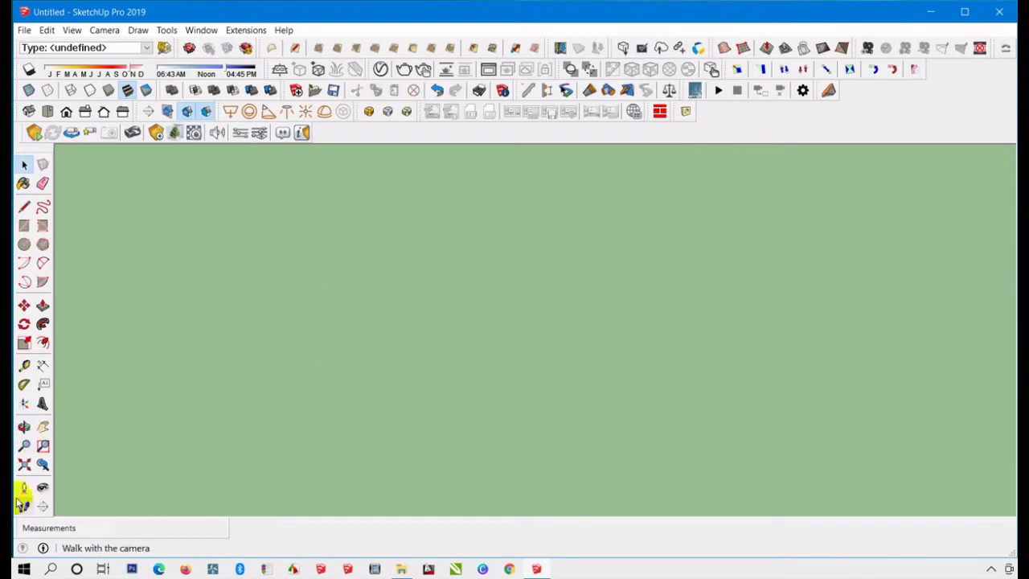
Start a 3D text reading "contoh 3d" and set its font to Permanent Marker.
click(42, 404)
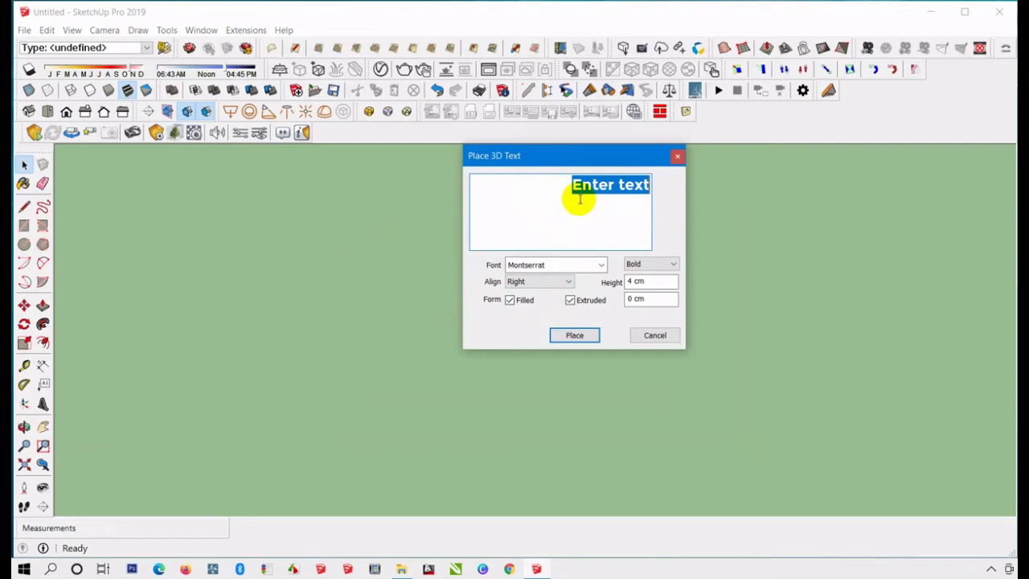
text(contoh 3)
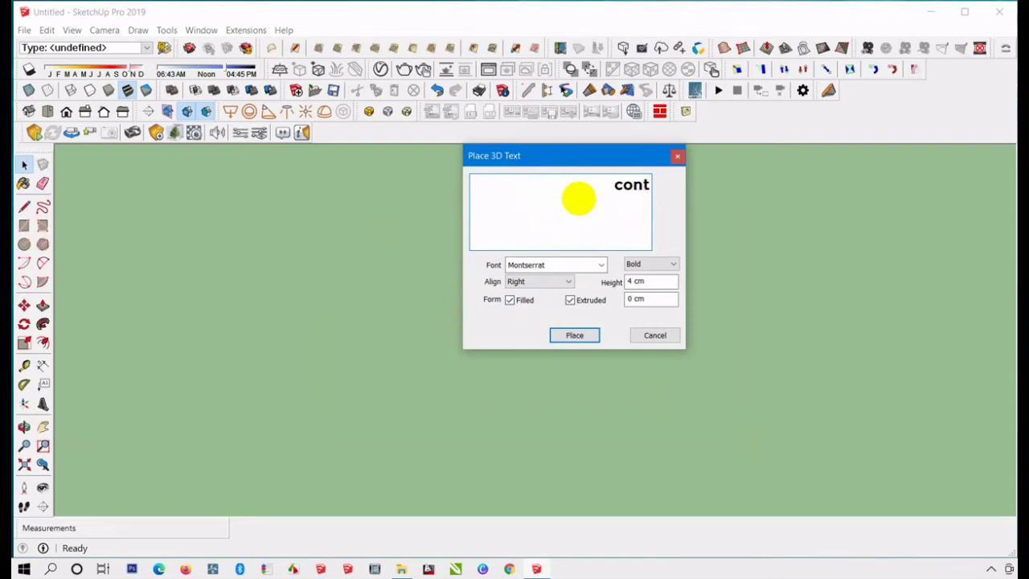
text(d)
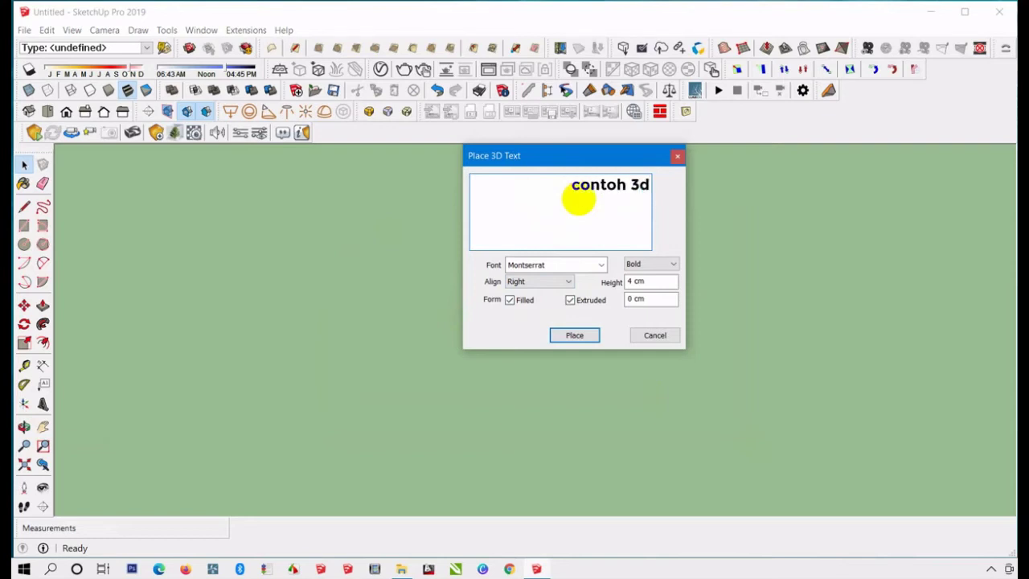
click(600, 265)
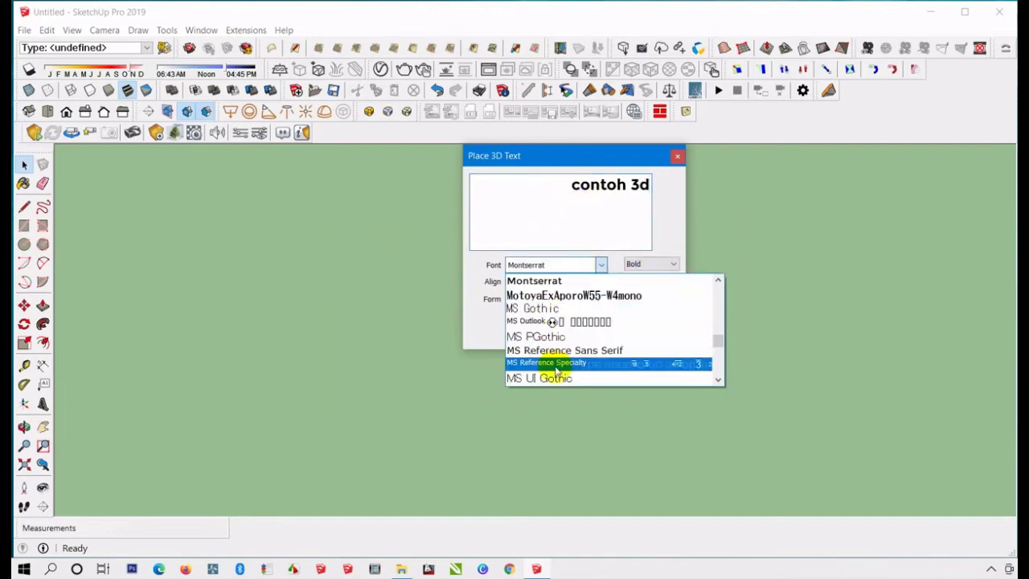
scroll(557, 300, down, 12)
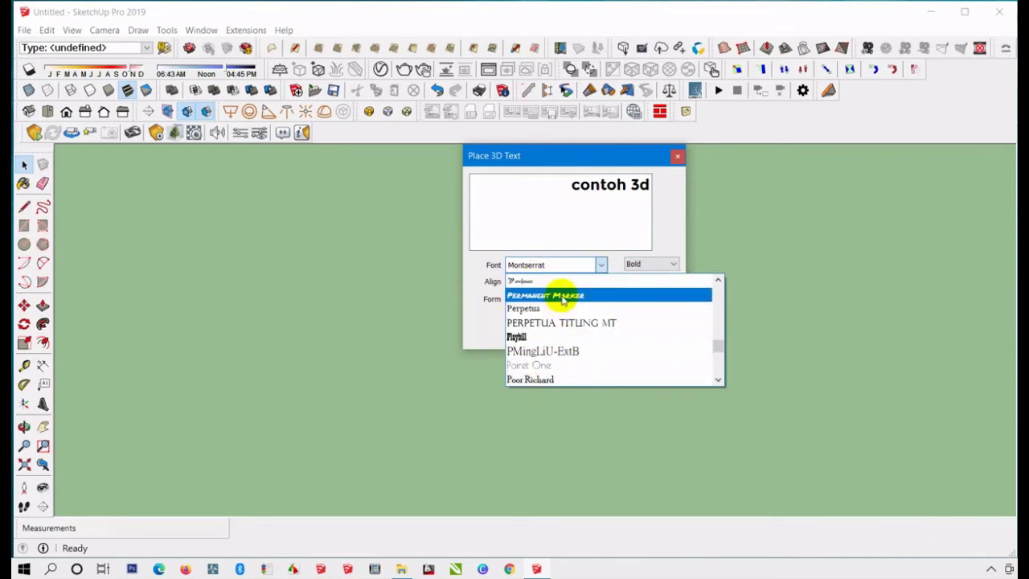
click(562, 296)
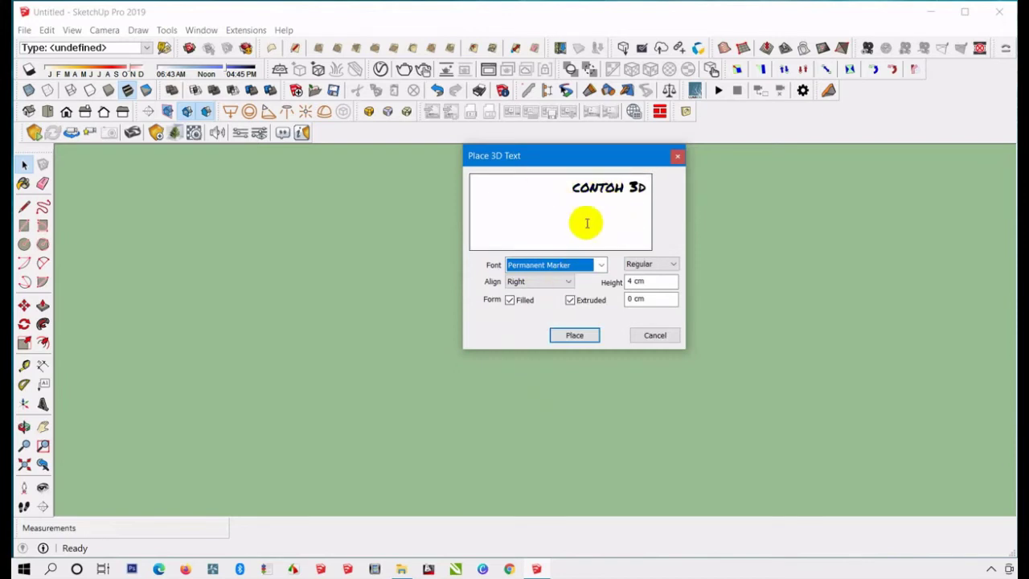
Review the 3D text's alignment and style options, keeping Right alignment and the Regular style.
click(542, 284)
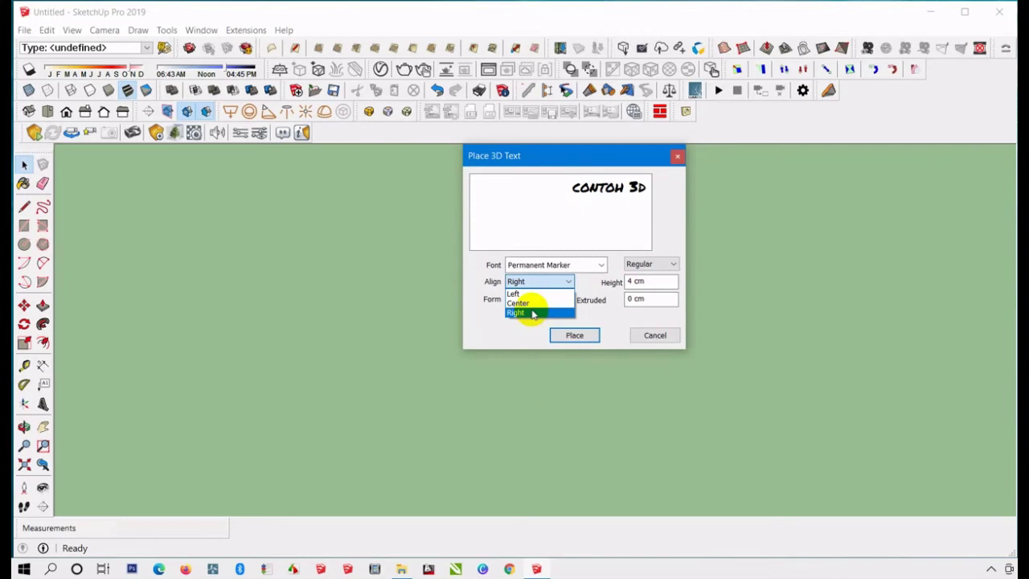
click(680, 223)
click(674, 265)
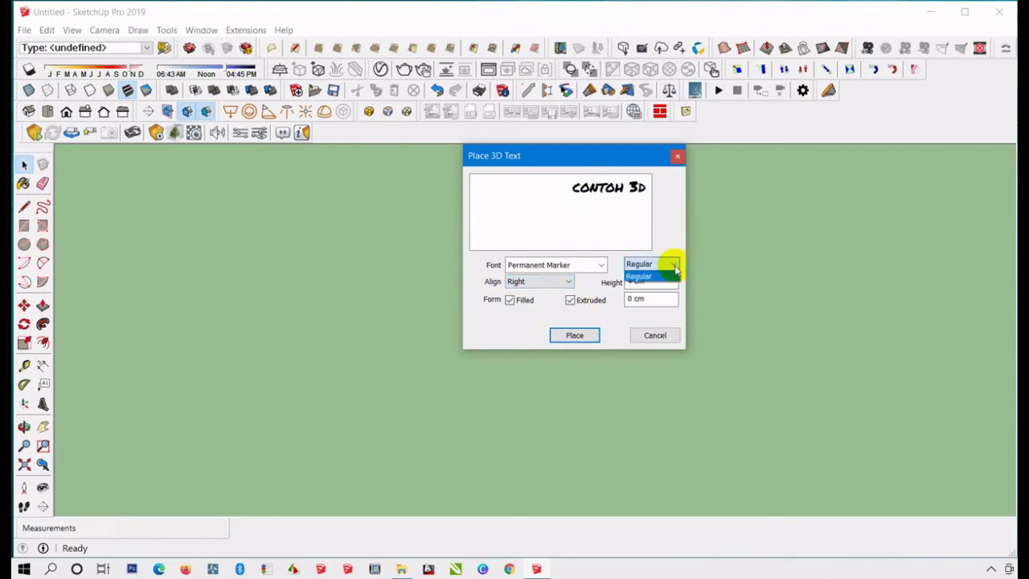
click(667, 263)
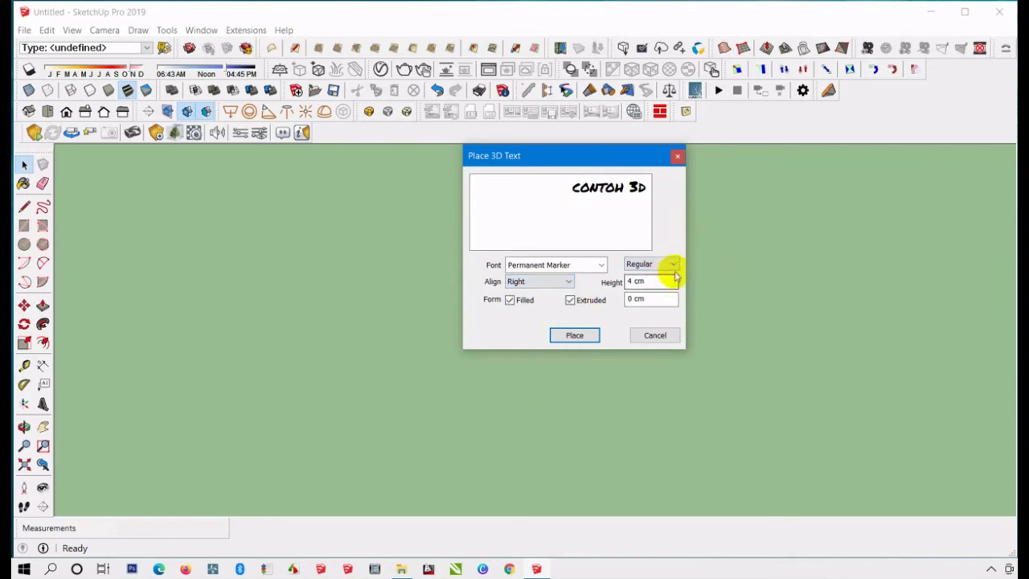
click(674, 265)
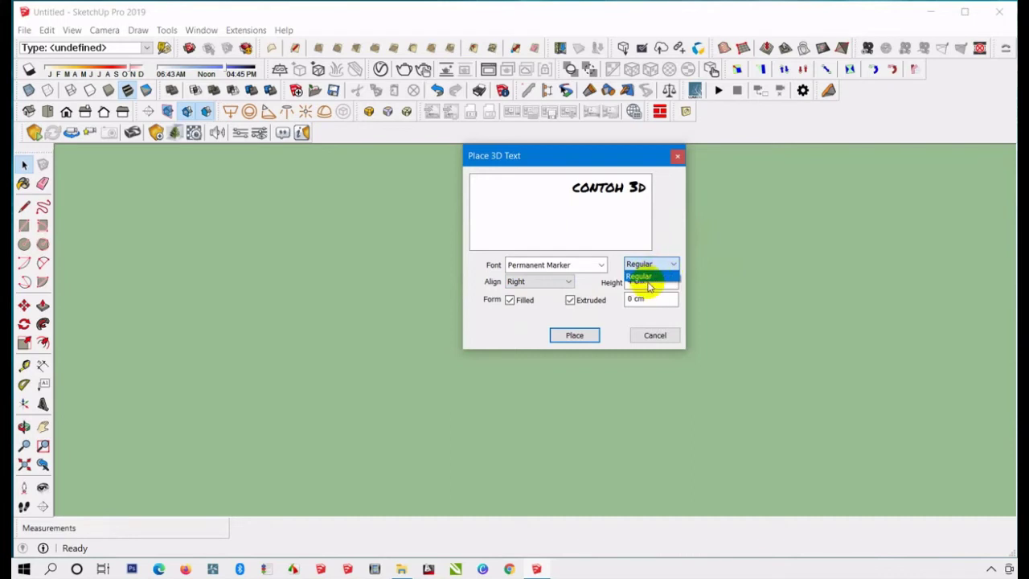
click(655, 276)
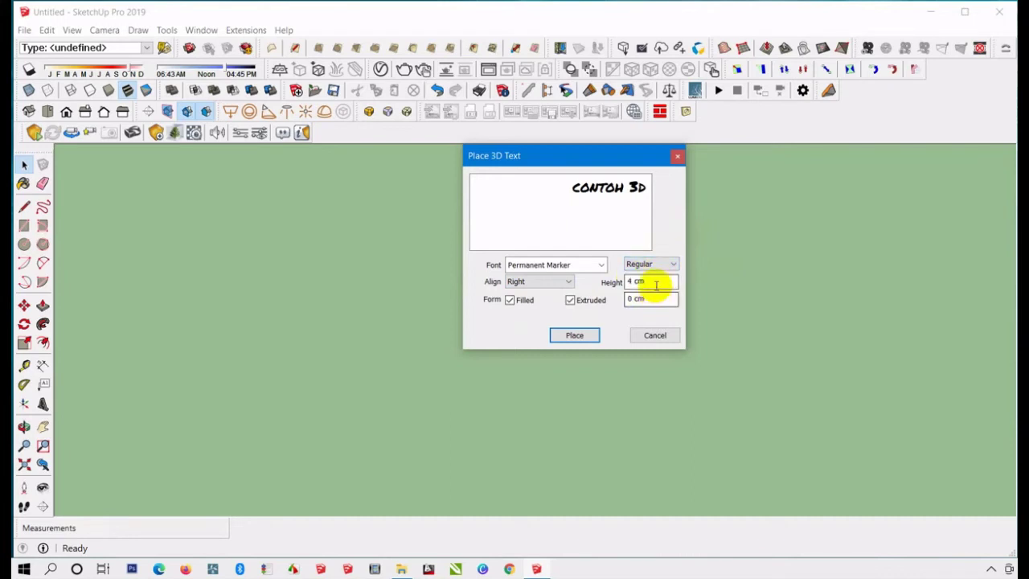
Set the 3D text's height to 100 and its extrusion to 25, and place it flat on the ground.
drag(655, 285, 615, 281)
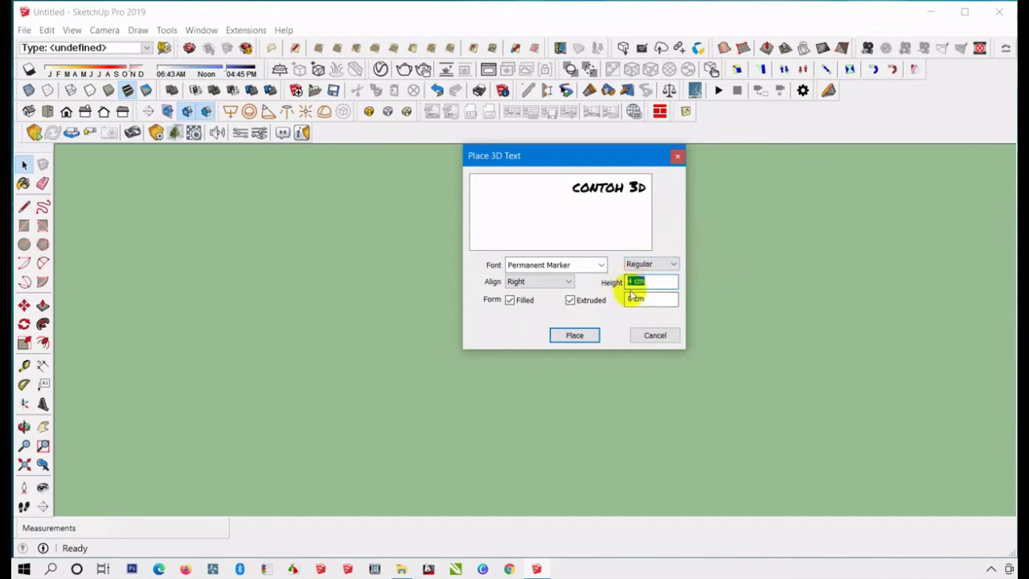
text(0.5)
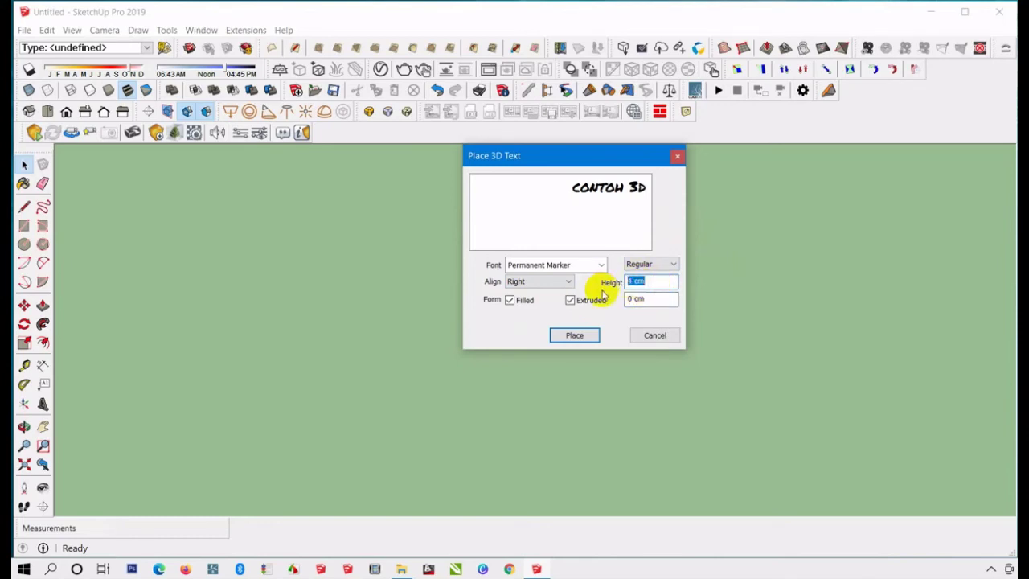
text(100)
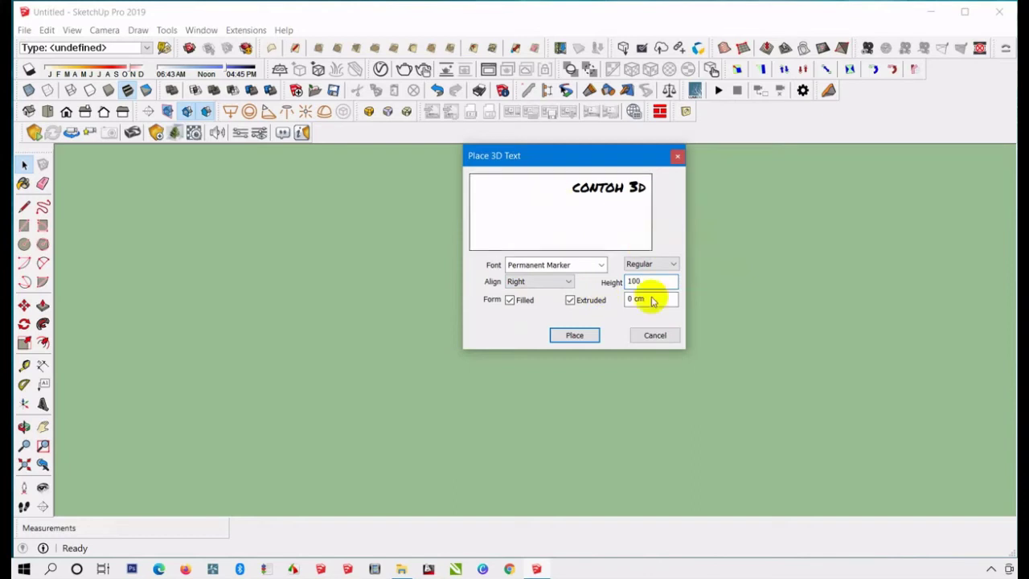
drag(647, 299, 617, 299)
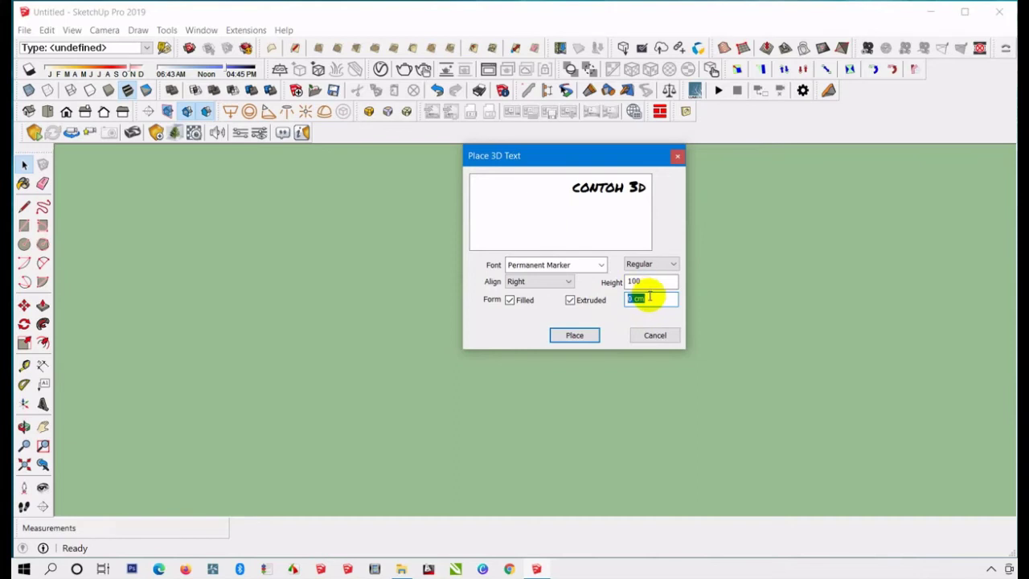
text(25)
click(567, 338)
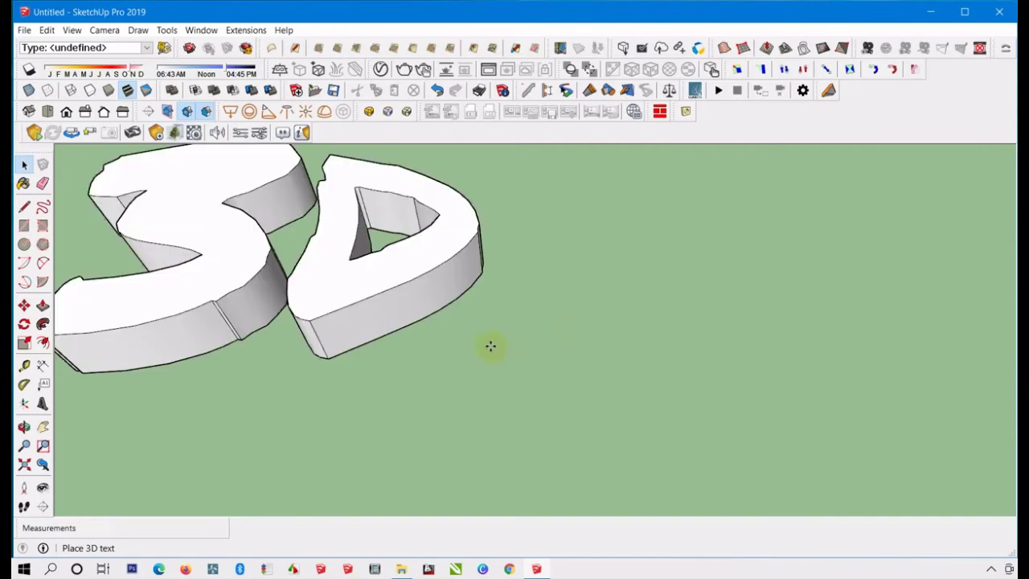
click(669, 344)
scroll(747, 329, down, 5)
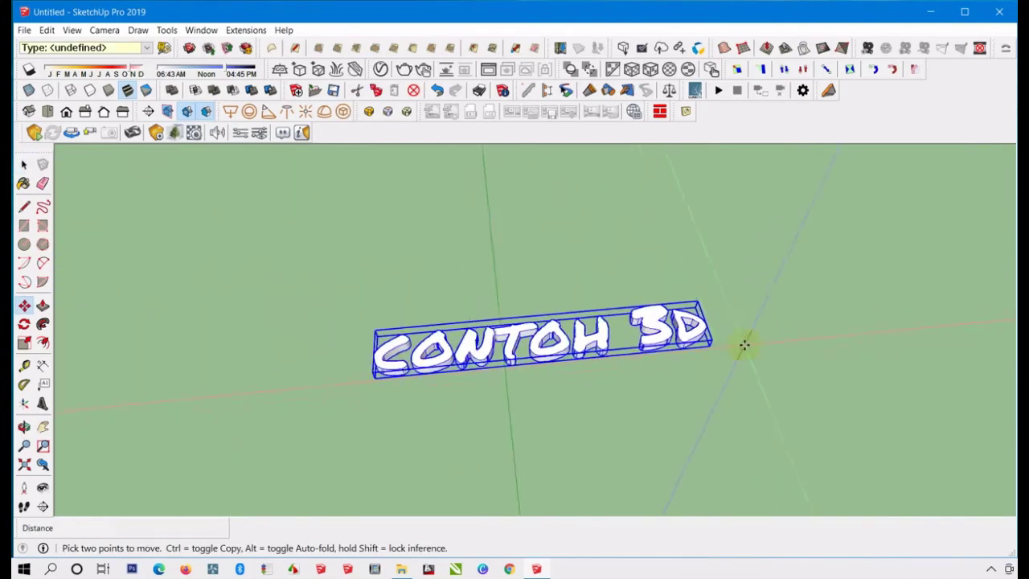
Examine the placed 3D text from several angles and distances to check its extruded letters.
middle_drag(744, 344, 508, 356)
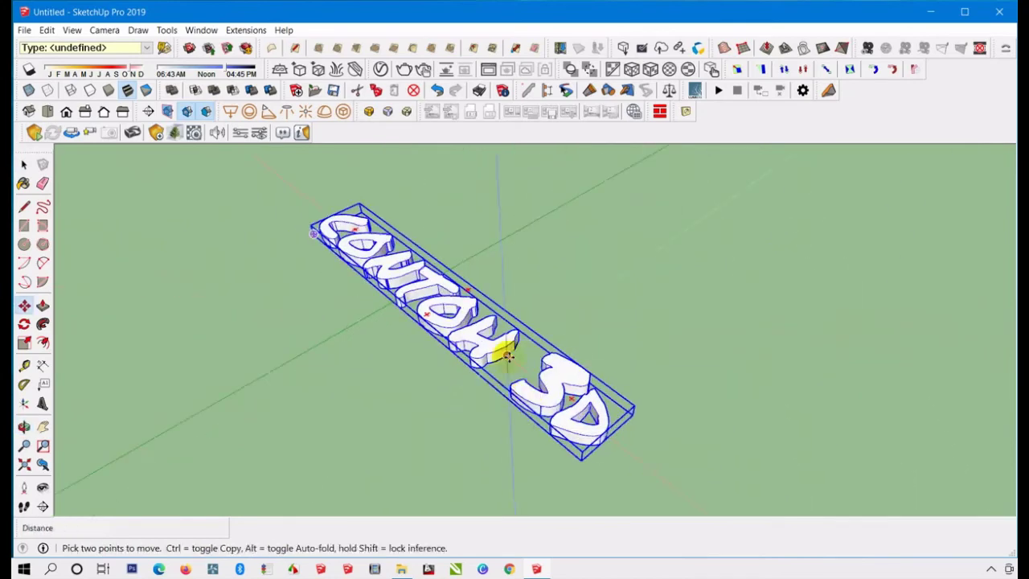
scroll(508, 356, up, 3)
click(23, 165)
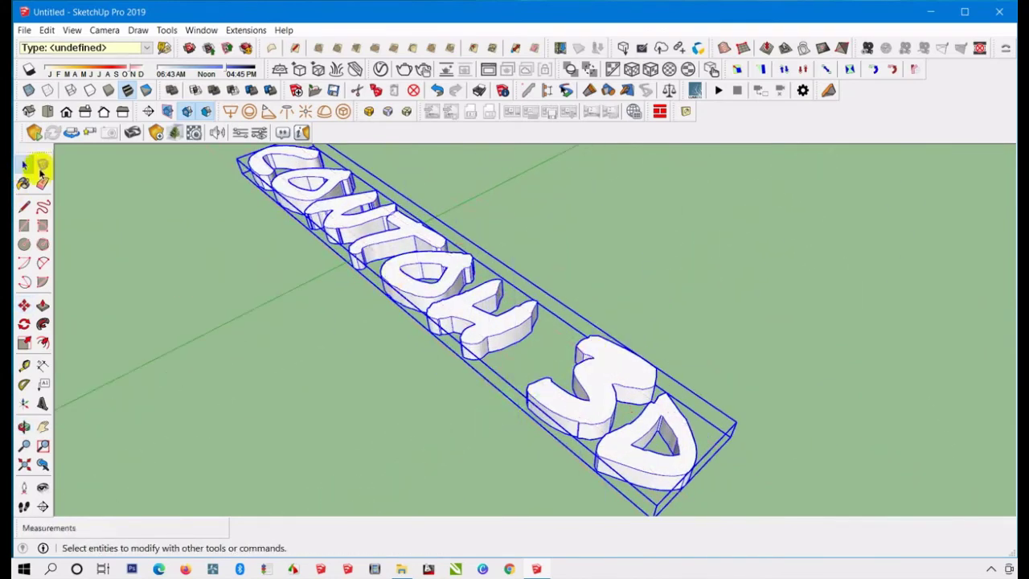
scroll(528, 360, down, 3)
middle_drag(528, 360, 506, 373)
scroll(506, 373, up, 2)
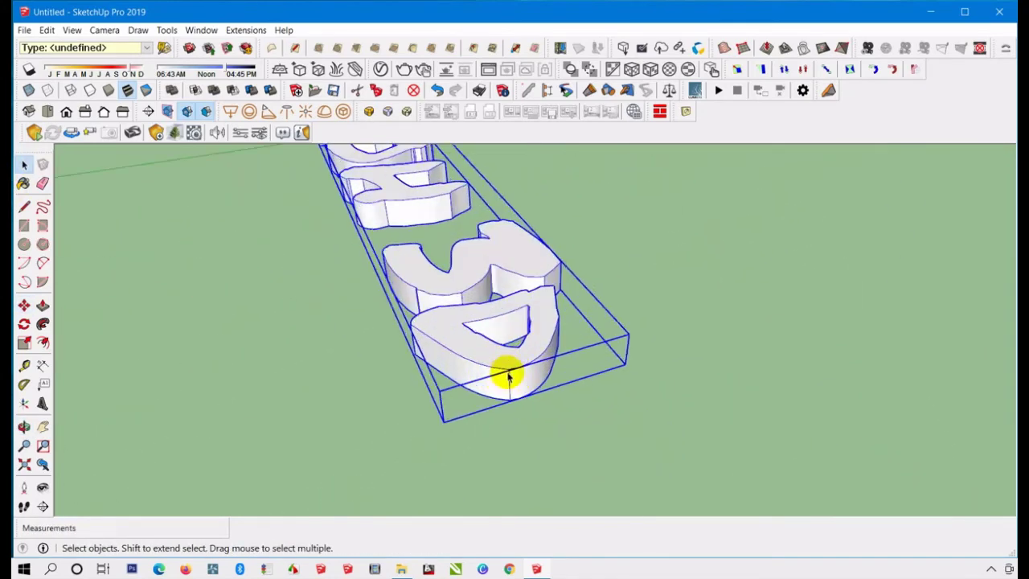
scroll(515, 384, down, 4)
scroll(418, 285, up, 3)
scroll(418, 329, down, 2)
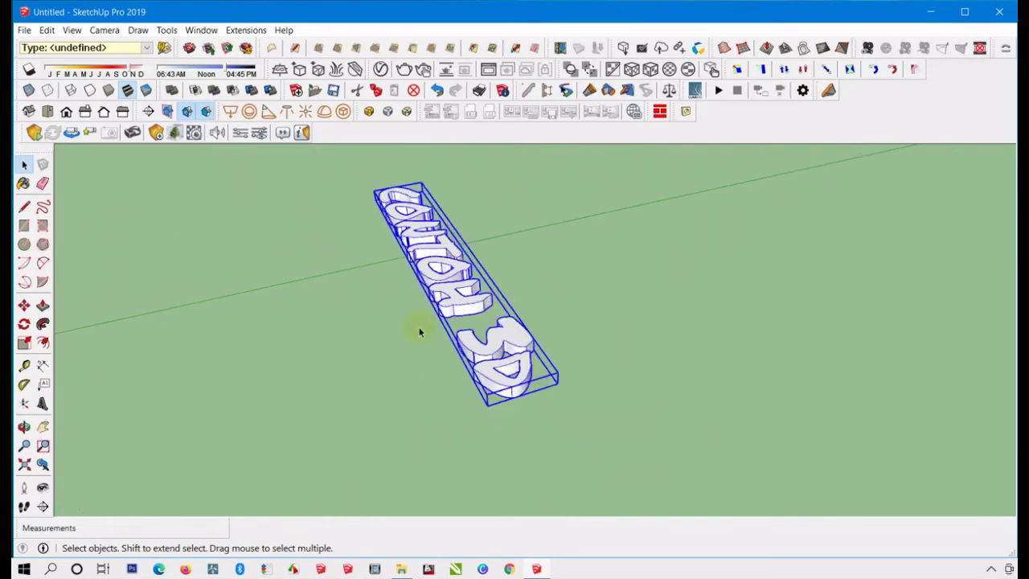
scroll(458, 326, up, 3)
middle_drag(459, 326, 558, 341)
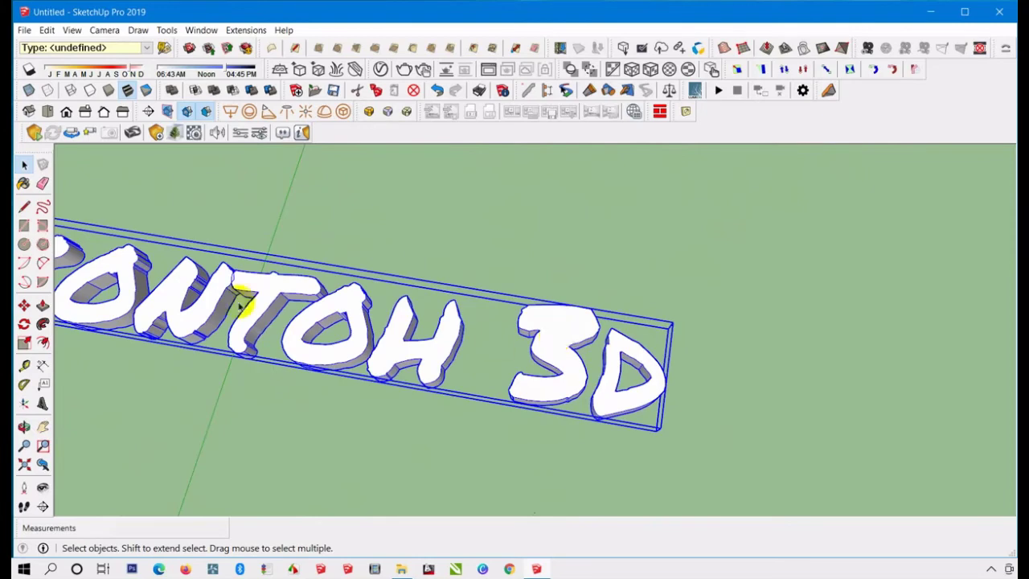
Paint the whole 3D text with the light orange Color C02 material and deselect it.
click(23, 184)
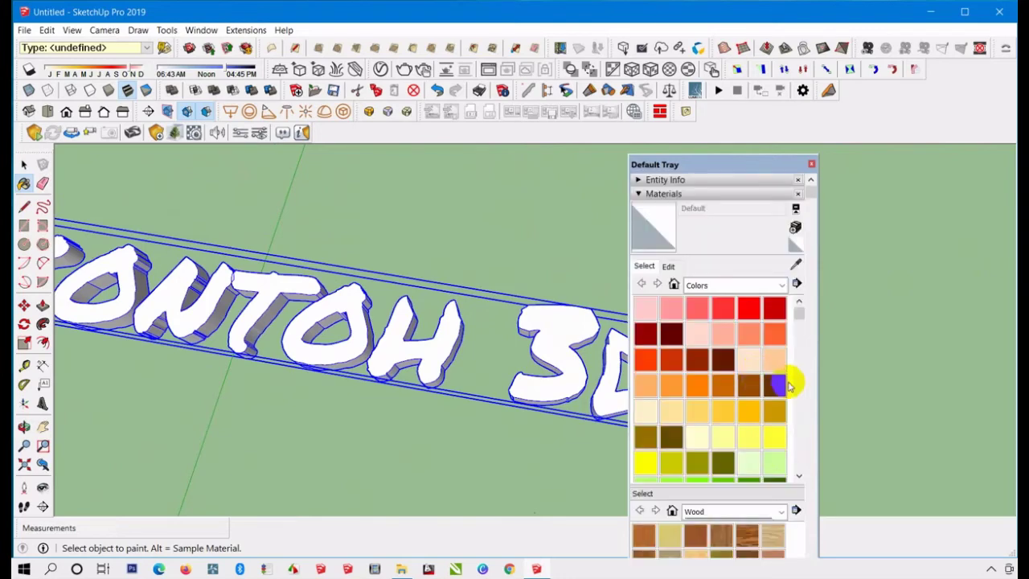
click(771, 364)
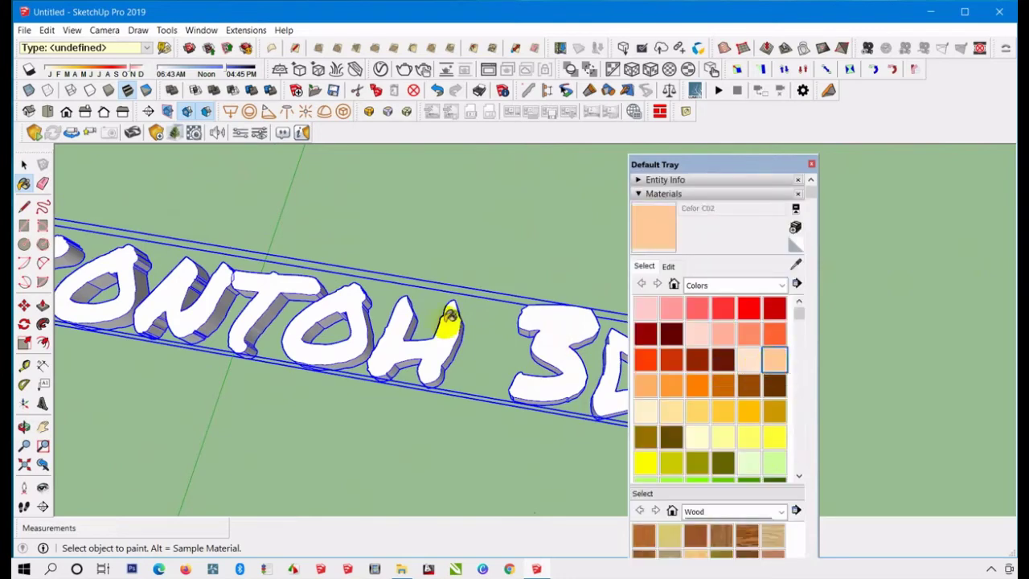
click(347, 293)
scroll(344, 296, down, 5)
scroll(344, 301, up, 1)
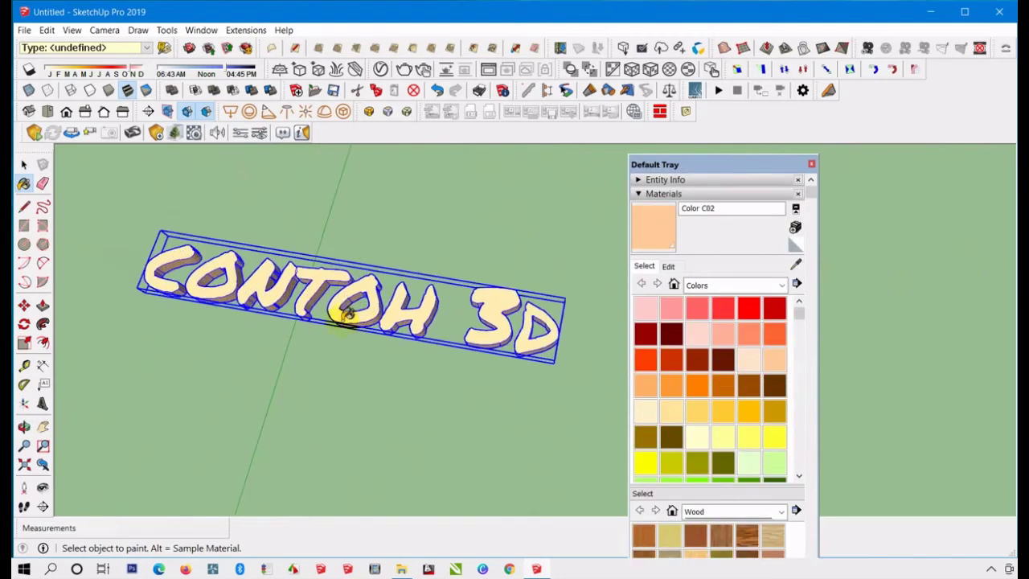
click(23, 164)
click(552, 381)
middle_drag(551, 381, 546, 325)
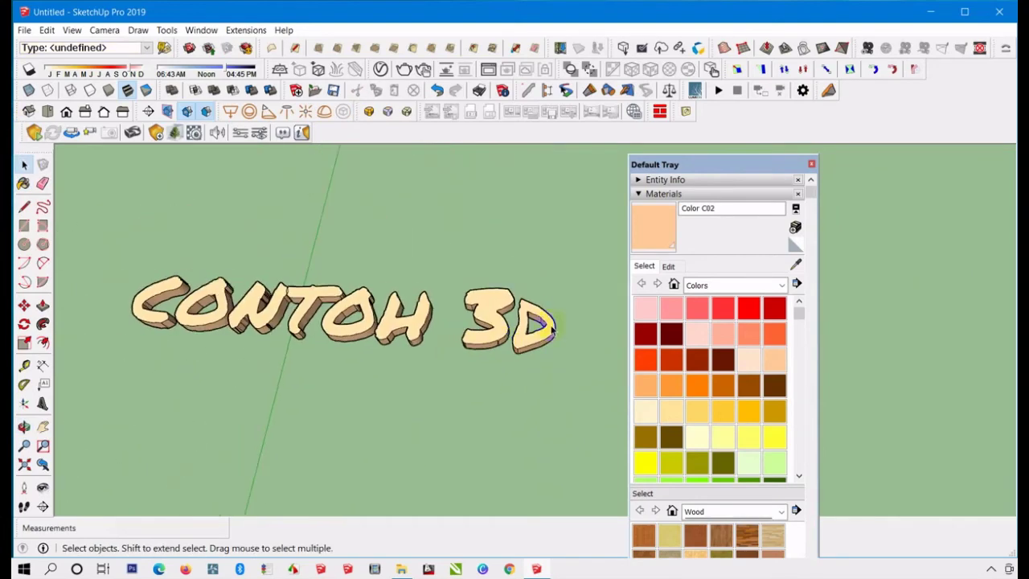
Close the materials tray, then select the painted 3D text and delete it.
click(811, 164)
drag(237, 337, 741, 428)
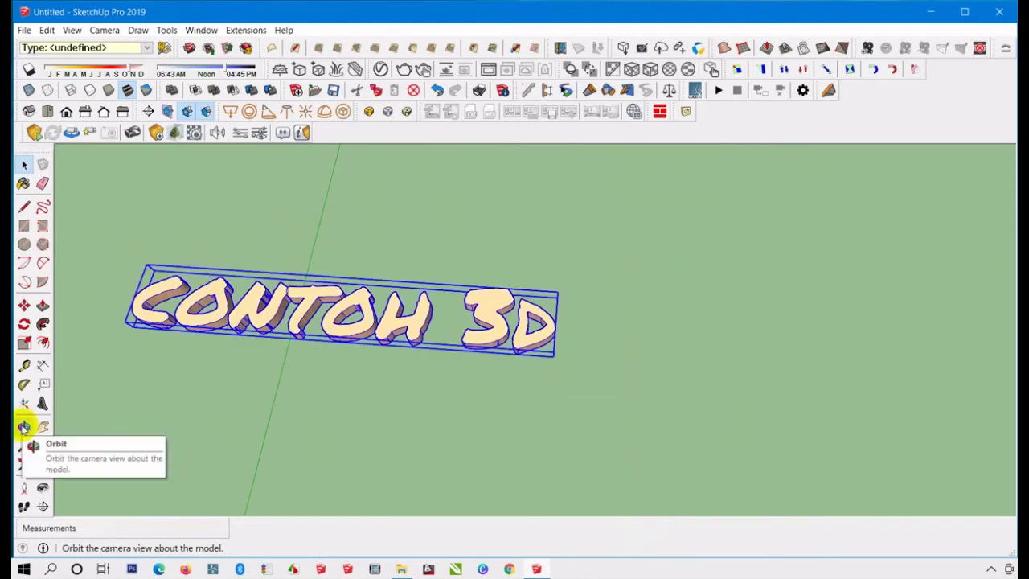
key(Delete)
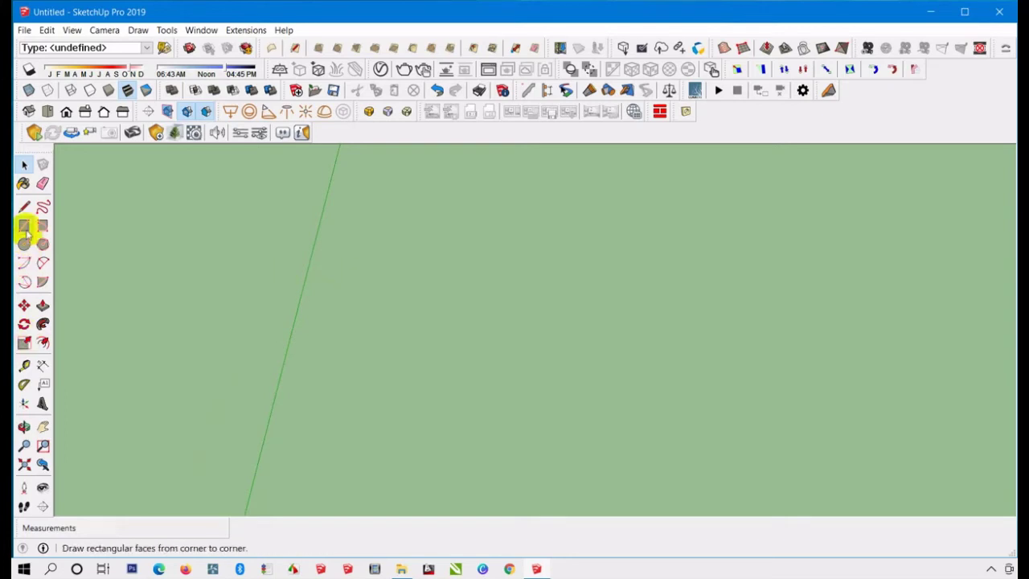
Draw a roughly square rectangle flat on the ground, away from the green axis.
click(25, 226)
click(437, 330)
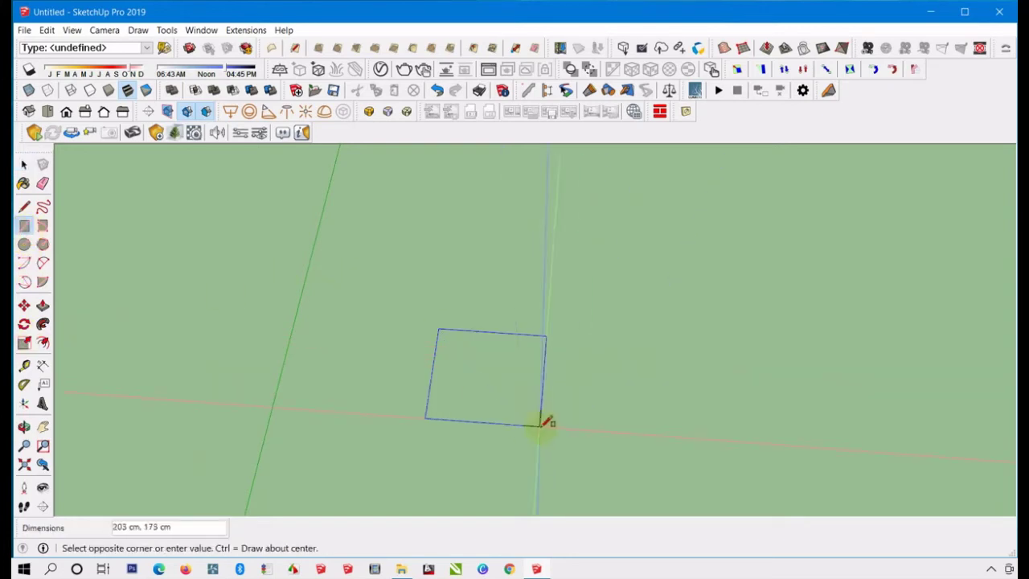
click(516, 416)
mouse_move(517, 416)
middle_down()
mouse_move(460, 388)
mouse_move(455, 362)
mouse_move(202, 333)
middle_up()
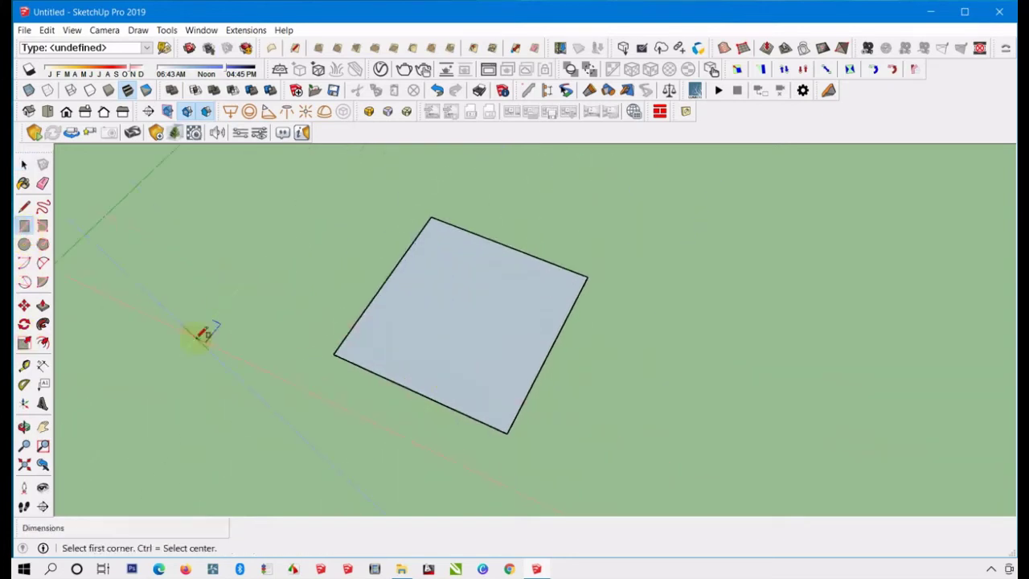
click(24, 164)
Push/Pull the rectangle's face upward about 61 cm to form a low box.
middle_drag(592, 409, 438, 334)
click(43, 305)
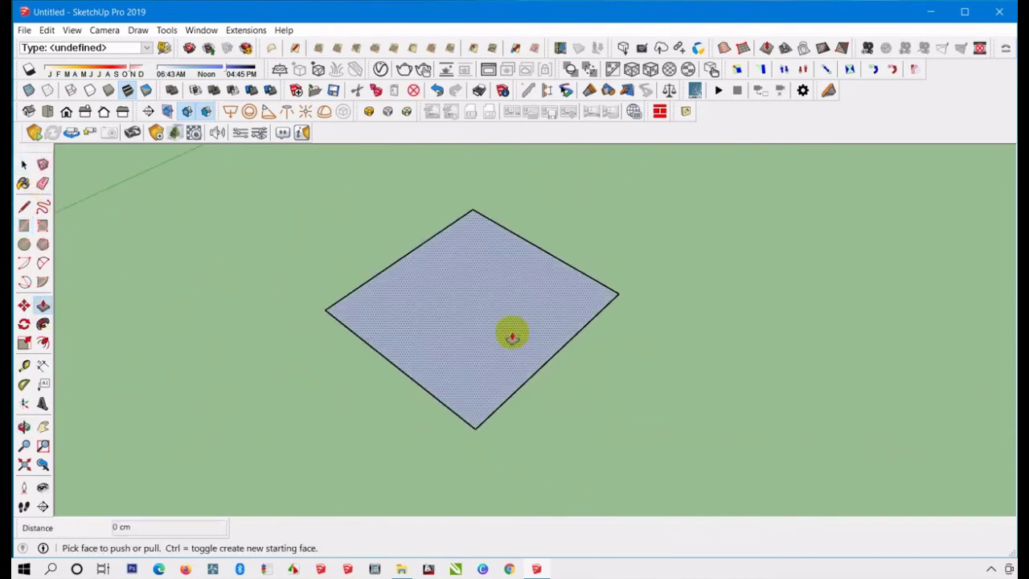
drag(510, 331, 514, 258)
scroll(515, 257, down, 2)
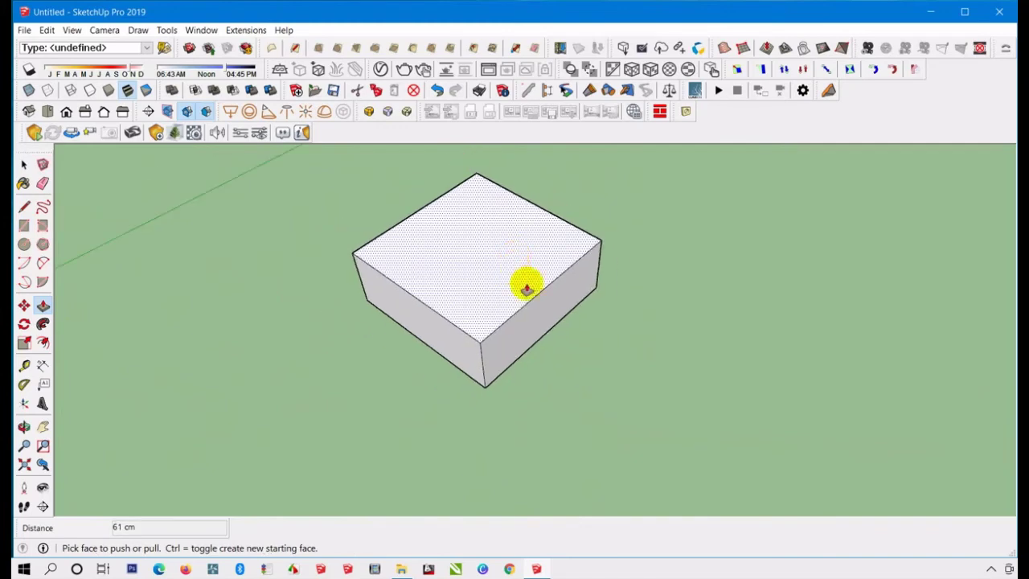
middle_drag(526, 285, 347, 337)
click(24, 163)
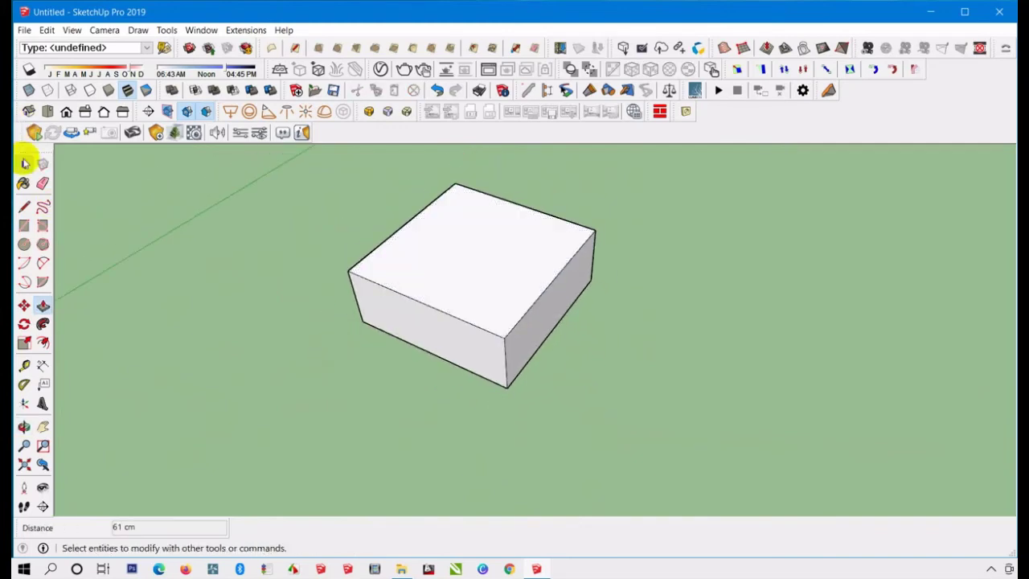
click(23, 165)
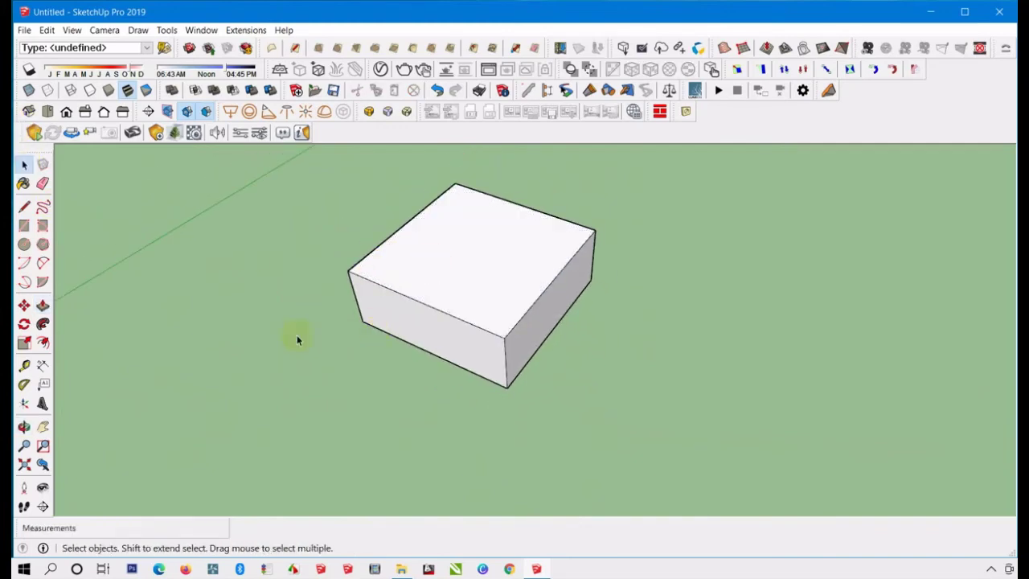
middle_drag(551, 272, 503, 262)
middle_drag(386, 289, 344, 257)
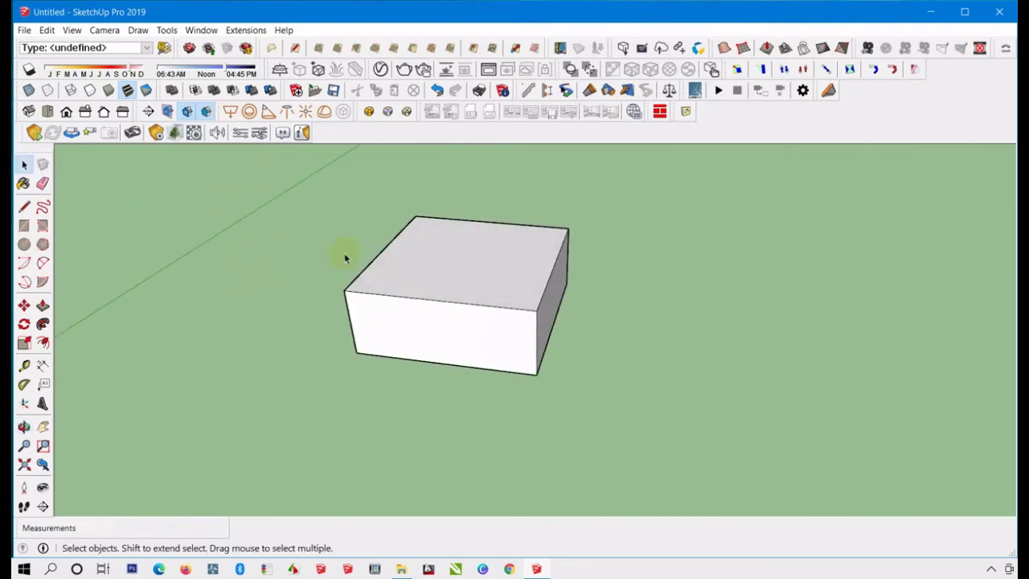
Orbit the camera around the box to view it from several sides.
middle_drag(532, 292, 519, 331)
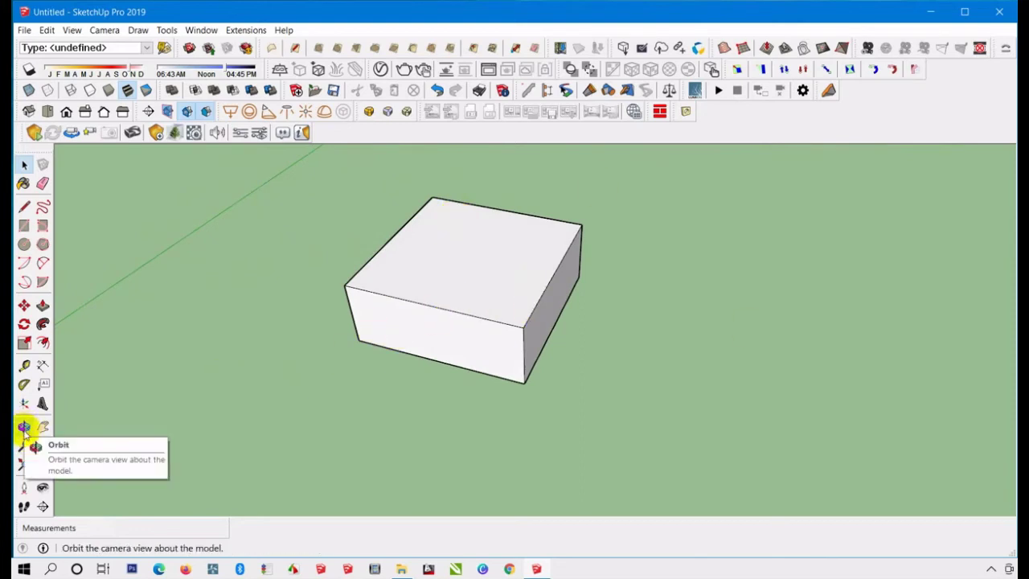
click(25, 429)
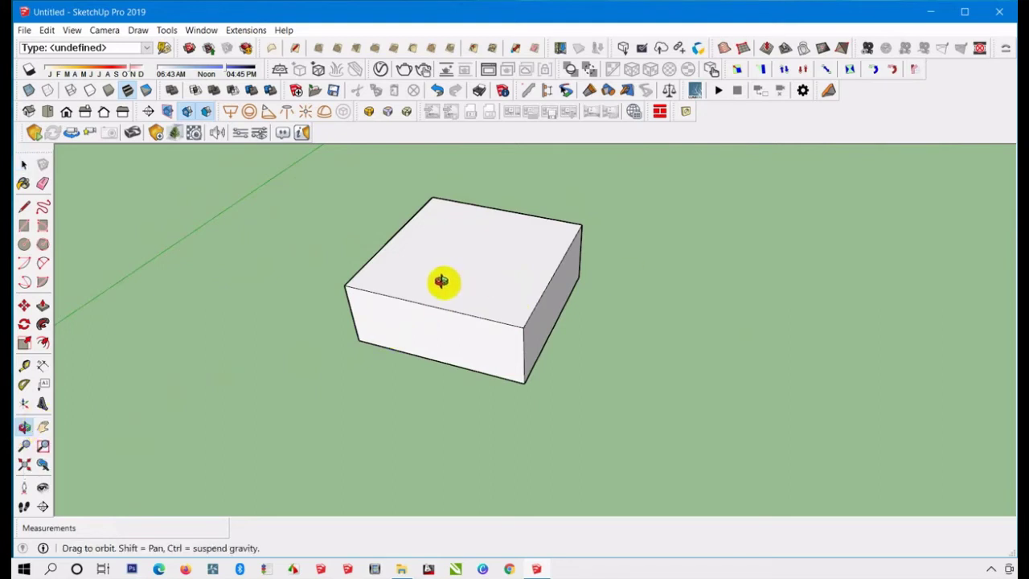
drag(411, 281, 521, 291)
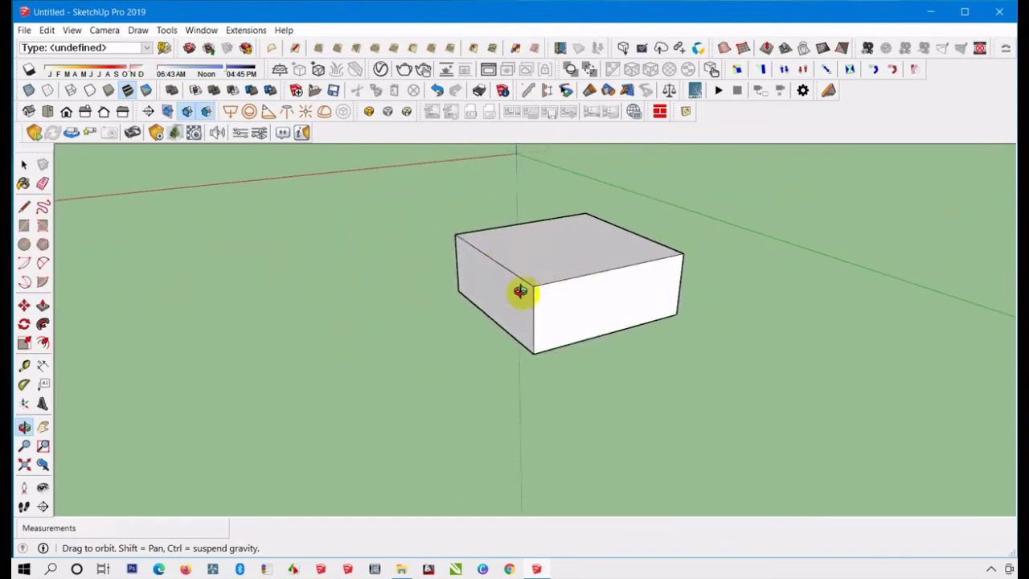
drag(602, 294, 756, 275)
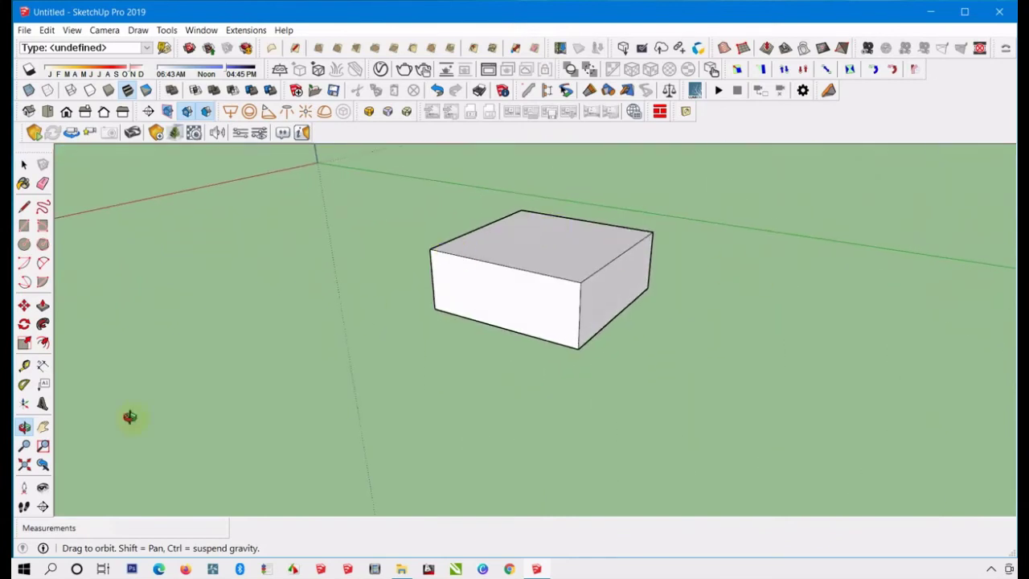
Pan the view back and forth across the box with the Pan tool.
click(44, 430)
drag(586, 260, 507, 274)
drag(736, 278, 420, 217)
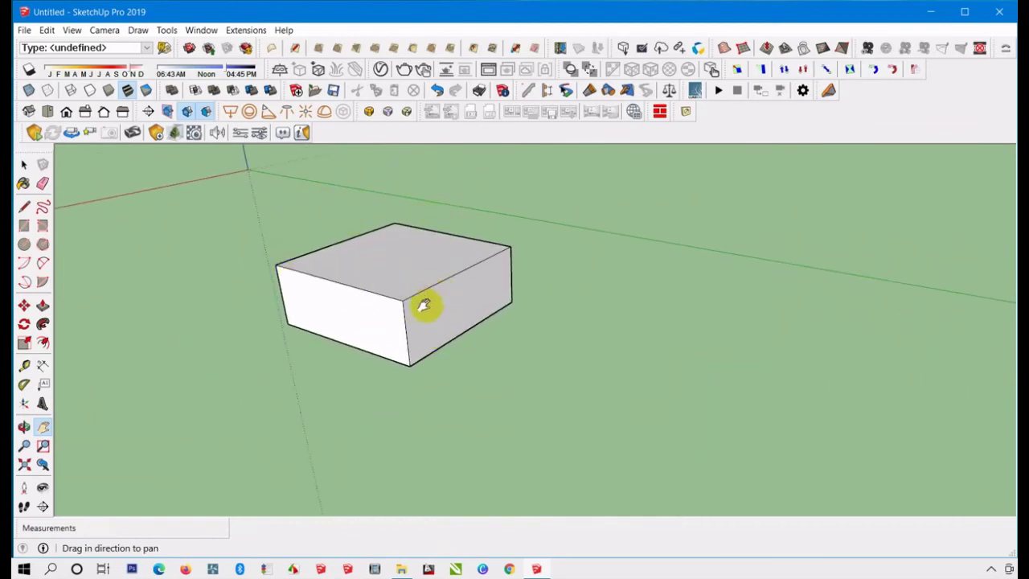
drag(406, 302, 620, 340)
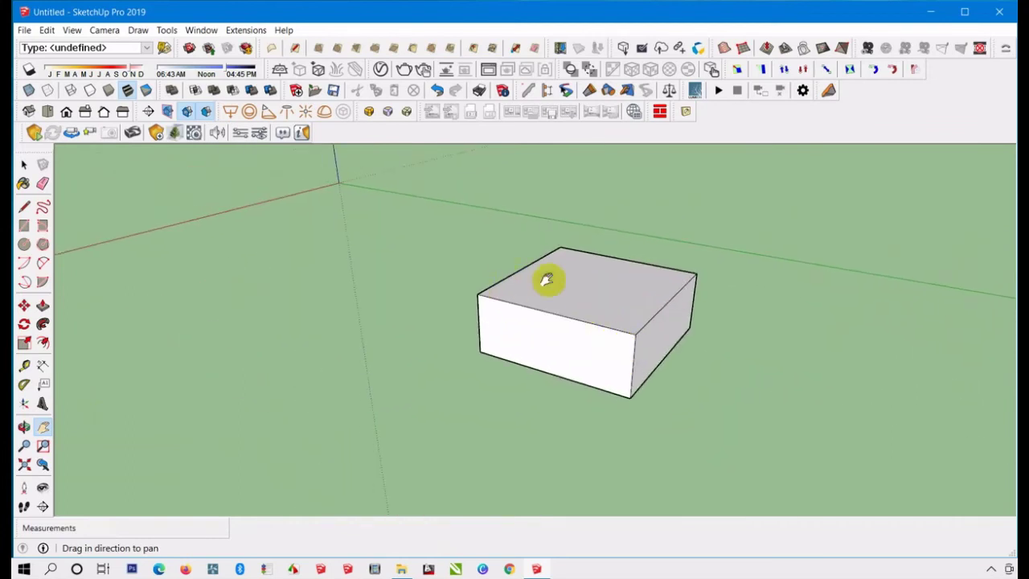
drag(611, 305, 465, 299)
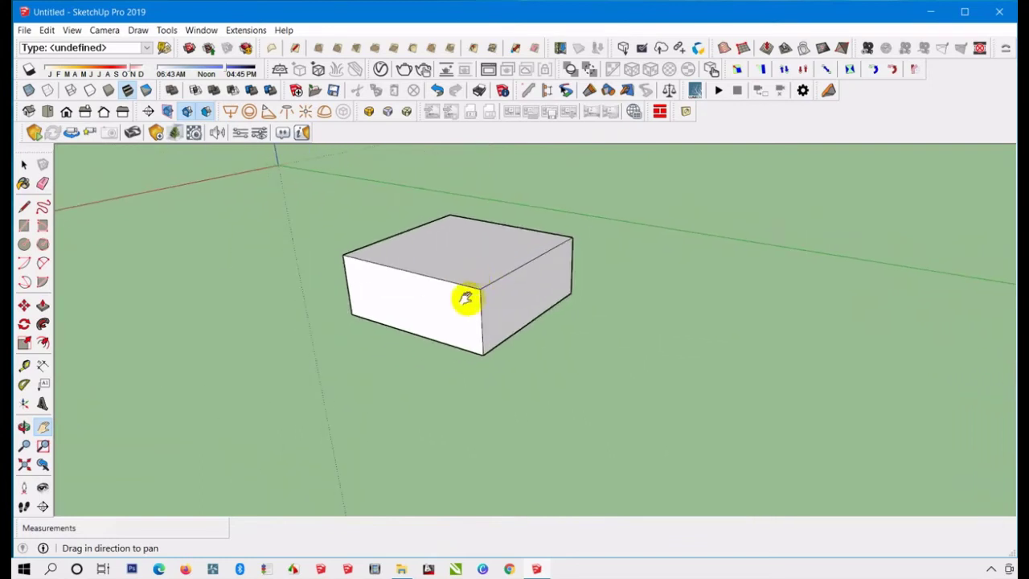
Magnify the box with the Zoom tool.
click(24, 445)
drag(393, 238, 416, 209)
drag(369, 182, 420, 208)
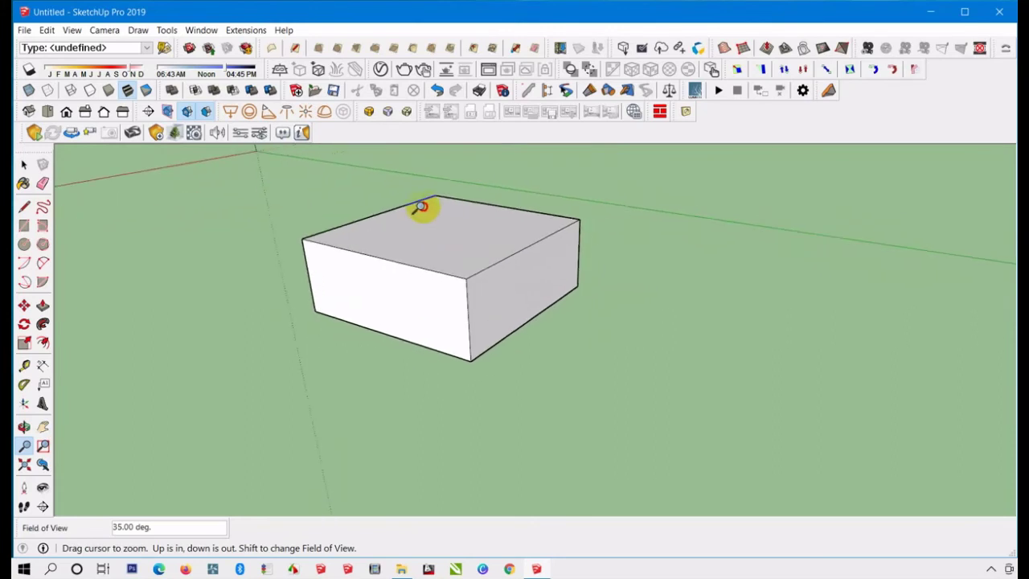
Use Zoom Window to frame the whole box from a slightly more distant view.
click(42, 447)
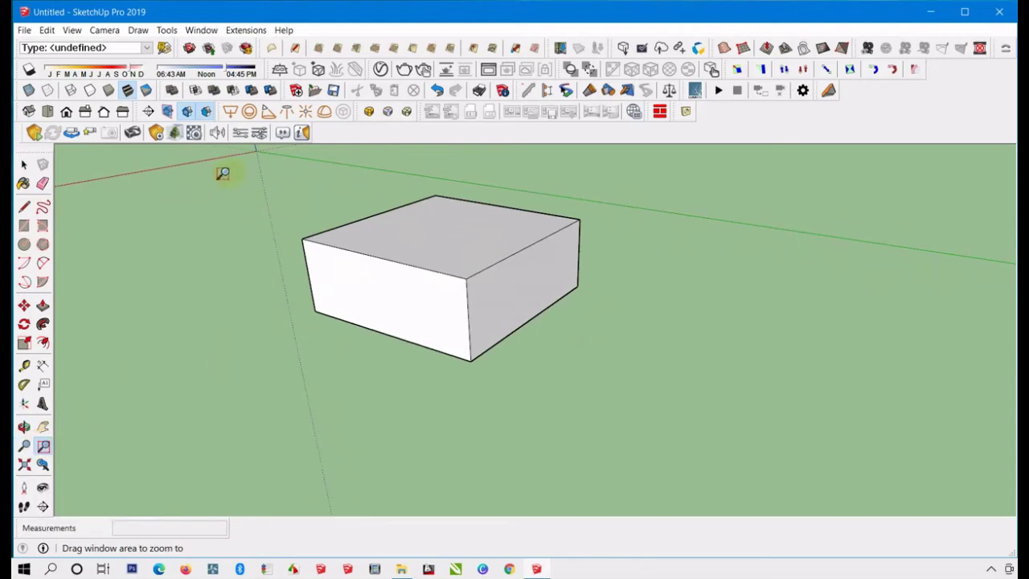
scroll(386, 426, down, 2)
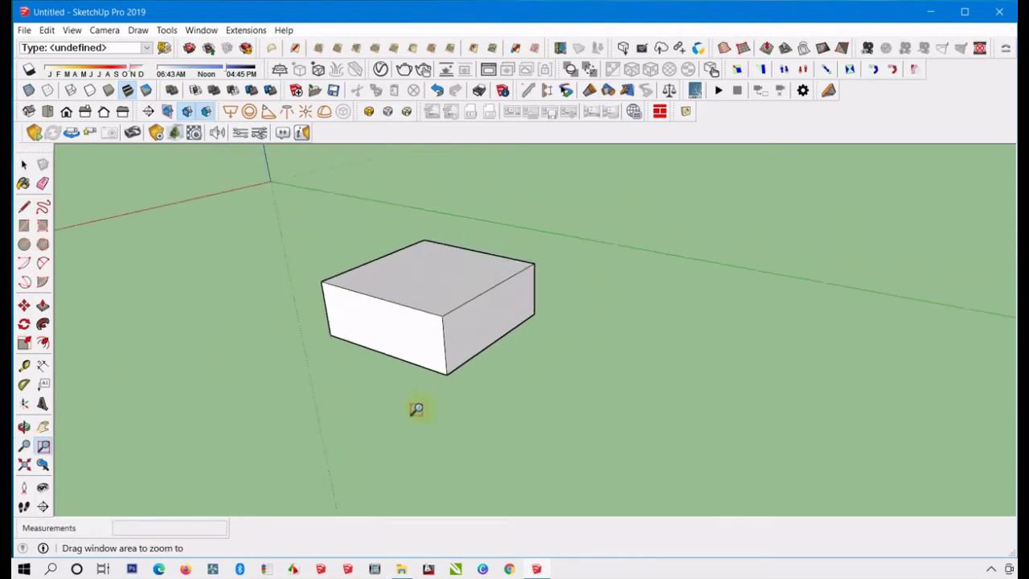
scroll(321, 225, up, 1)
scroll(233, 206, down, 1)
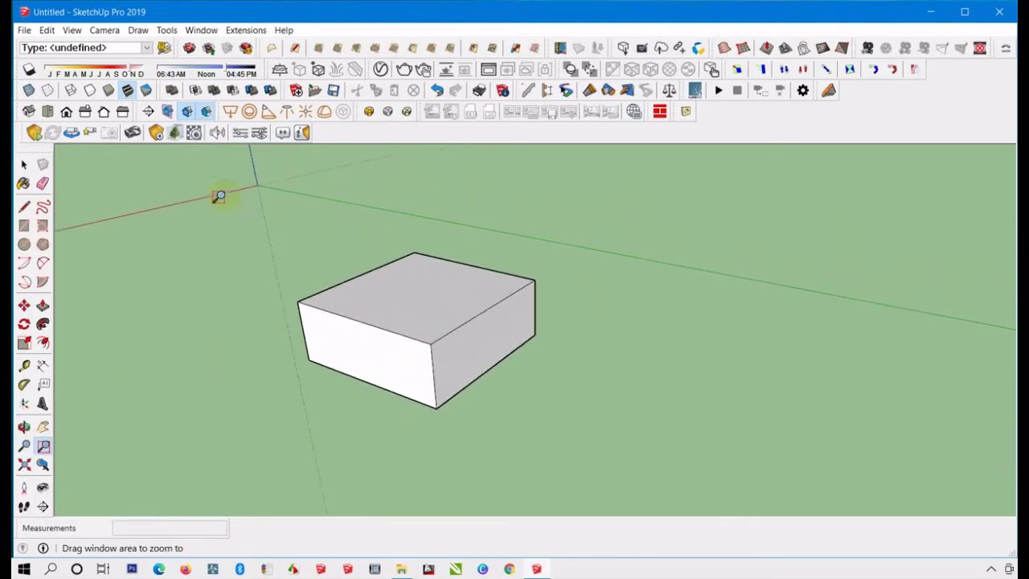
drag(321, 250, 573, 475)
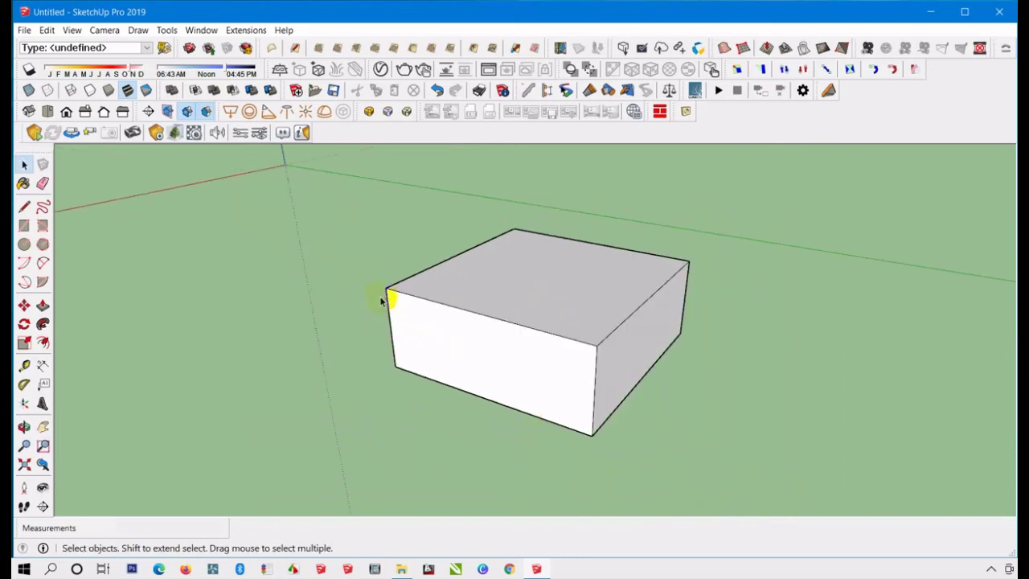
Use Zoom Window to enlarge the area around the near upper corner of the box's white front face.
click(43, 445)
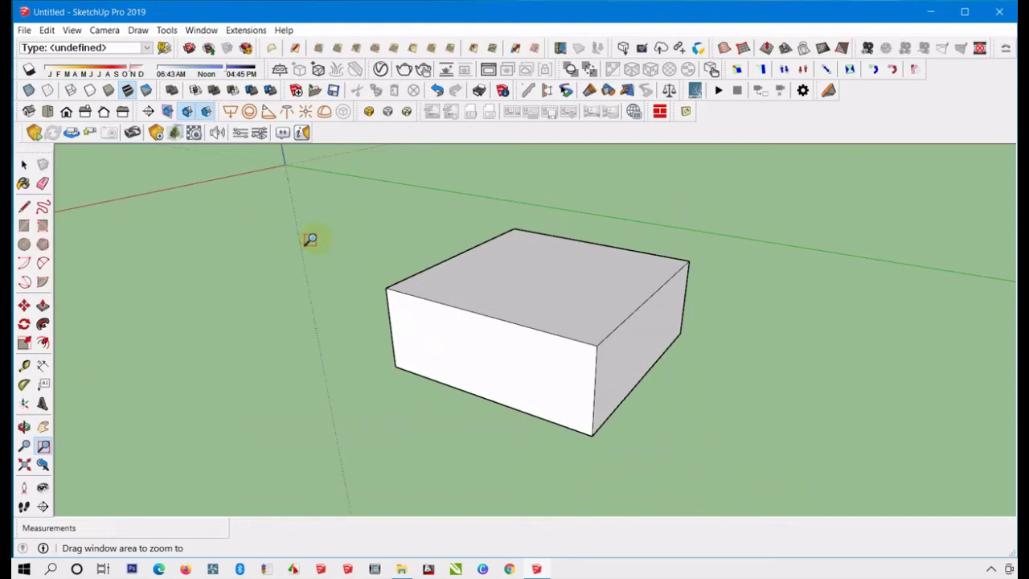
drag(372, 287, 472, 361)
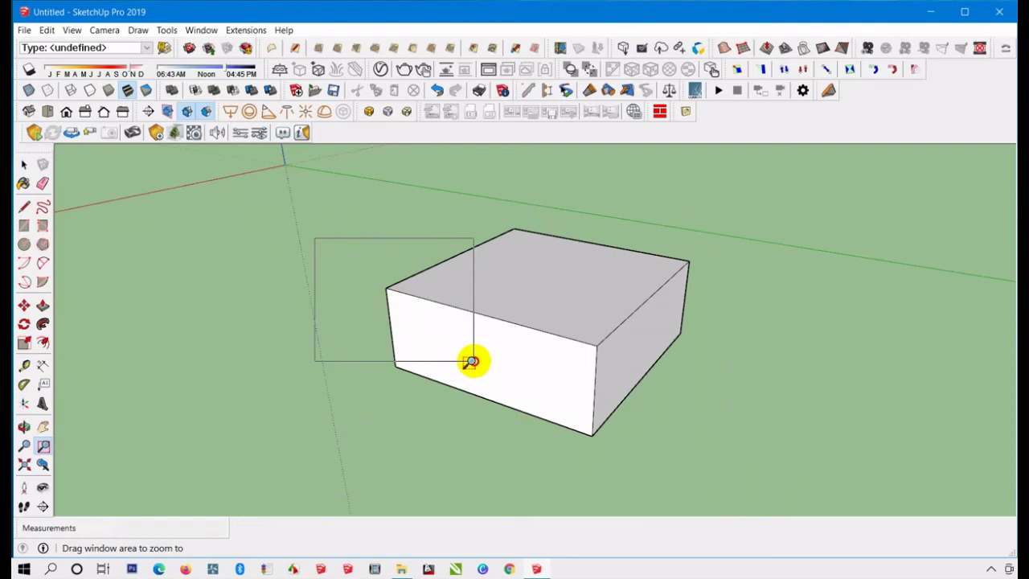
drag(472, 361, 472, 361)
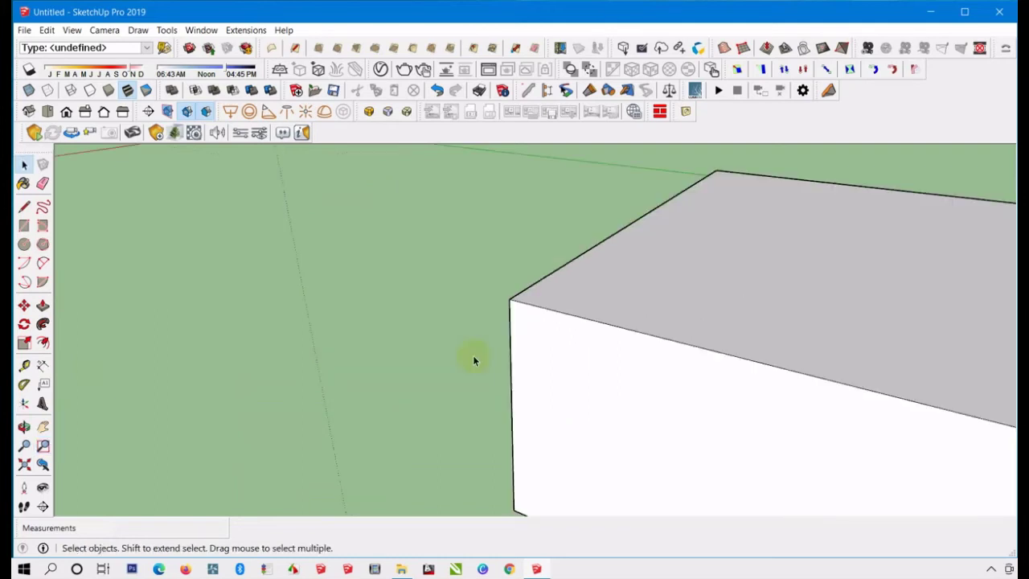
Fit the entire model in the view with Zoom Extents.
scroll(120, 262, down, 1)
scroll(119, 263, down, 2)
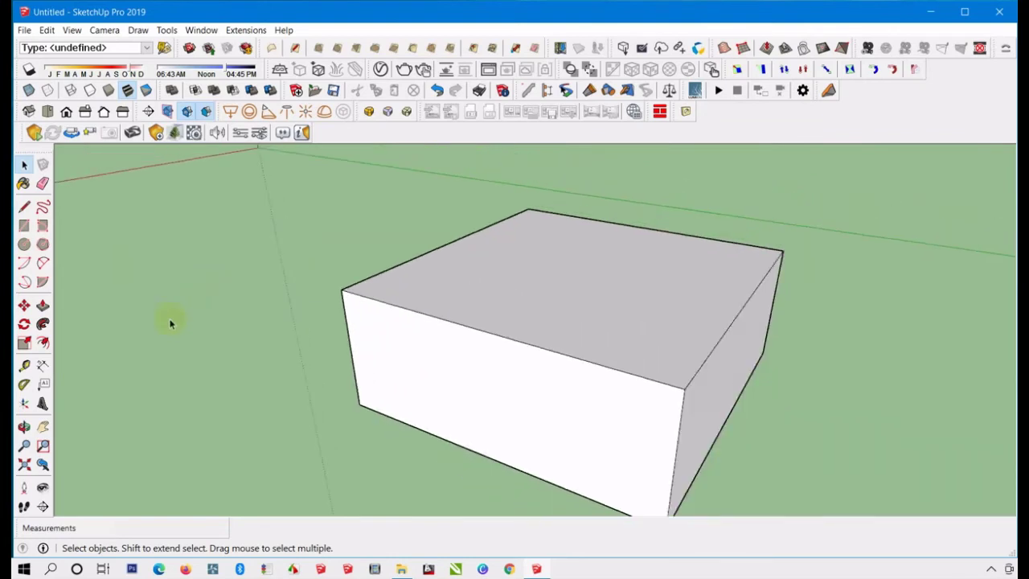
click(25, 465)
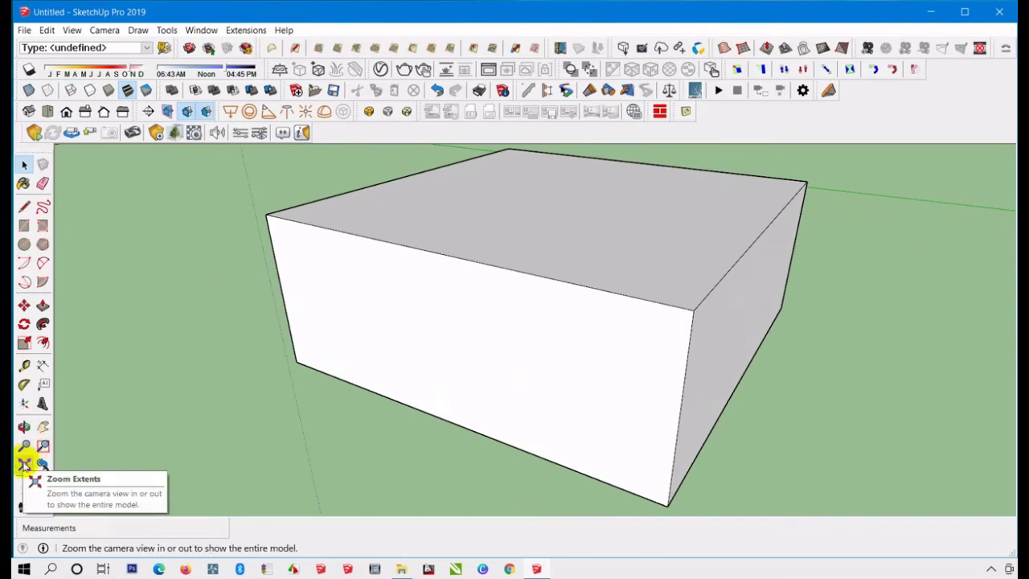
click(24, 465)
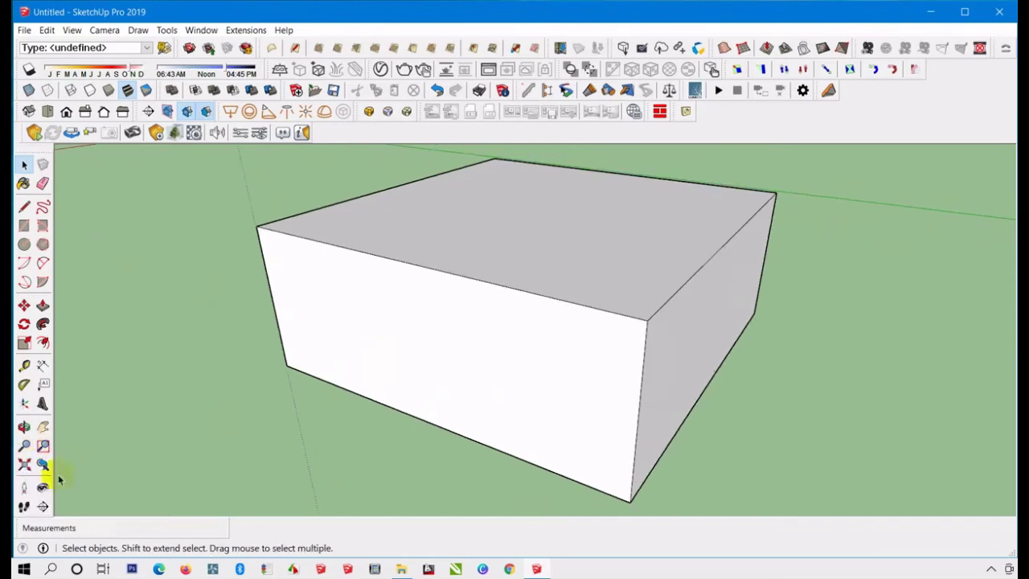
Select the whole box from a distant view and fit it back in view with Zoom Extents.
scroll(257, 332, down, 8)
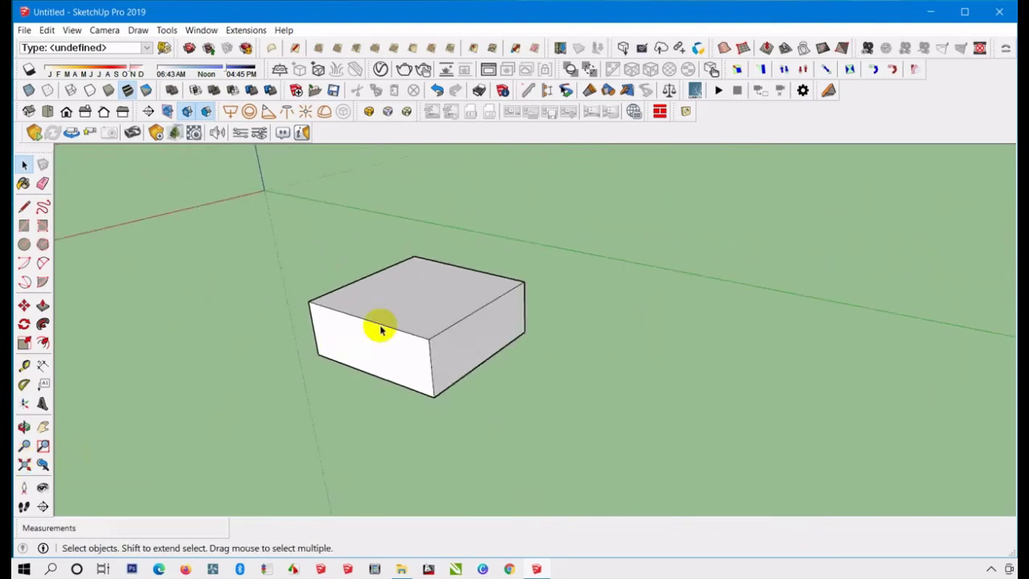
scroll(571, 282, down, 3)
scroll(303, 316, up, 2)
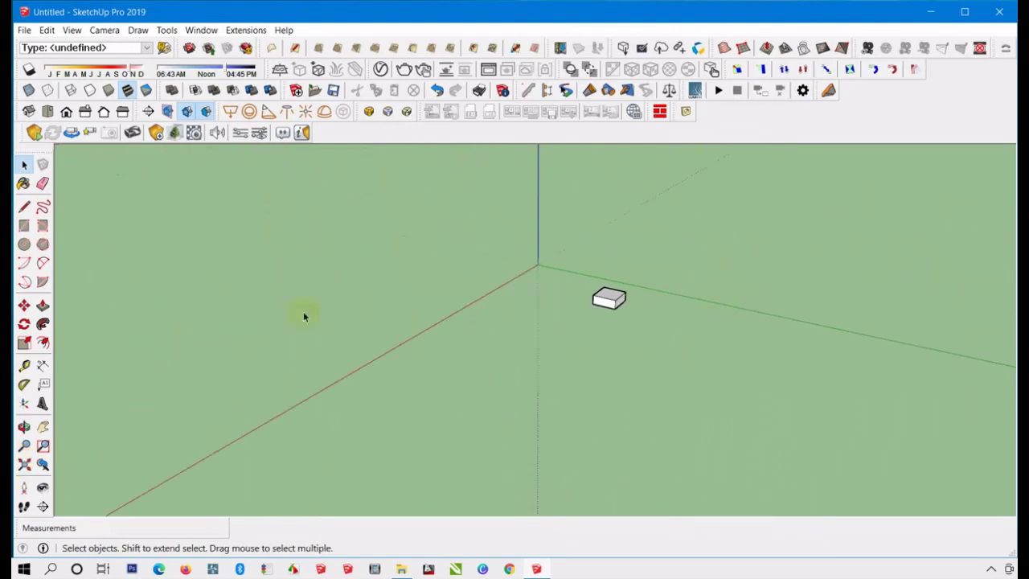
click(609, 298)
scroll(696, 358, down, 1)
scroll(604, 316, up, 2)
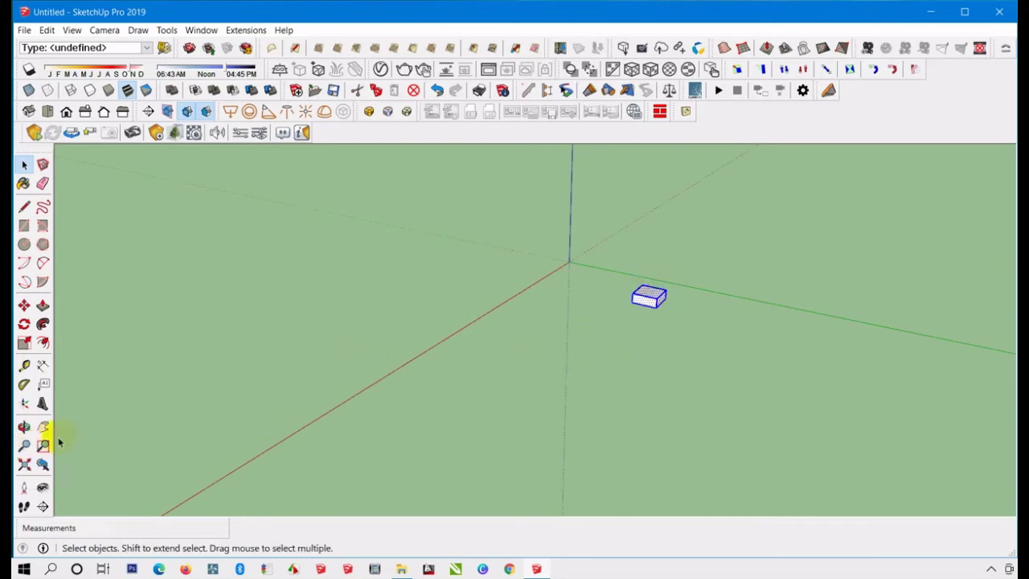
click(25, 463)
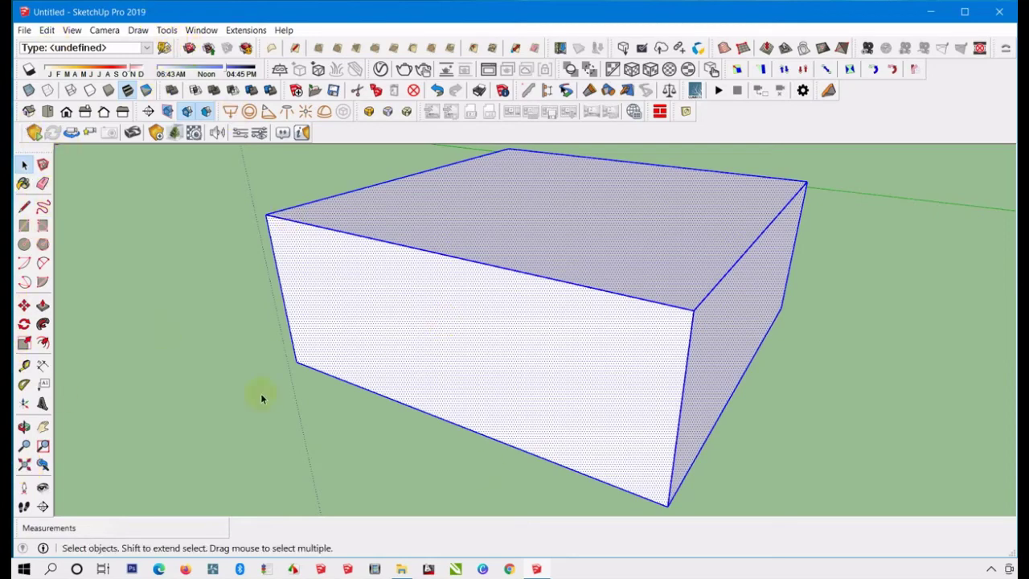
Step back to the earlier distant camera view of the selected box, and move moderately closer to it.
click(42, 465)
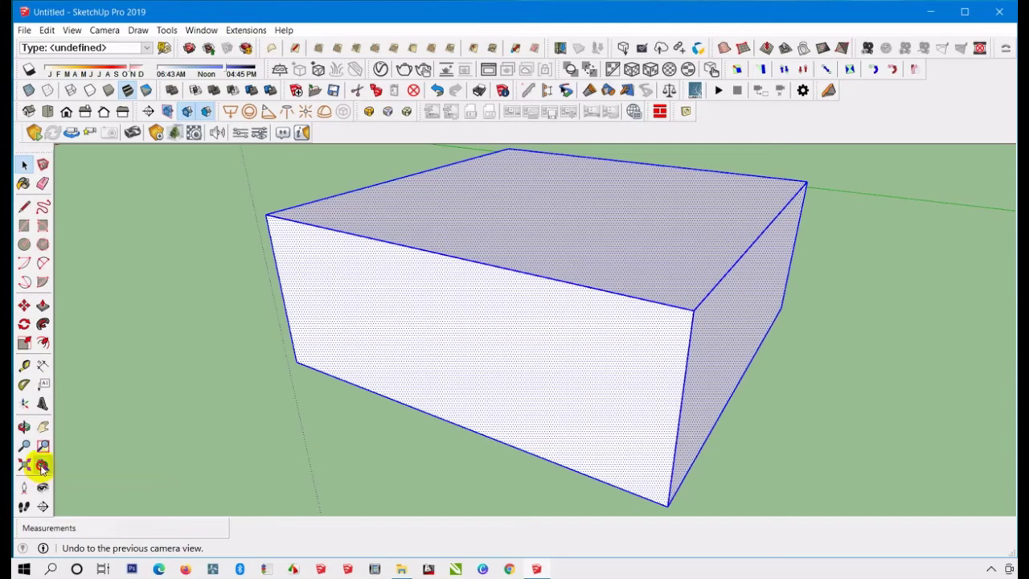
click(42, 467)
click(42, 467)
click(42, 467)
click(41, 467)
click(41, 466)
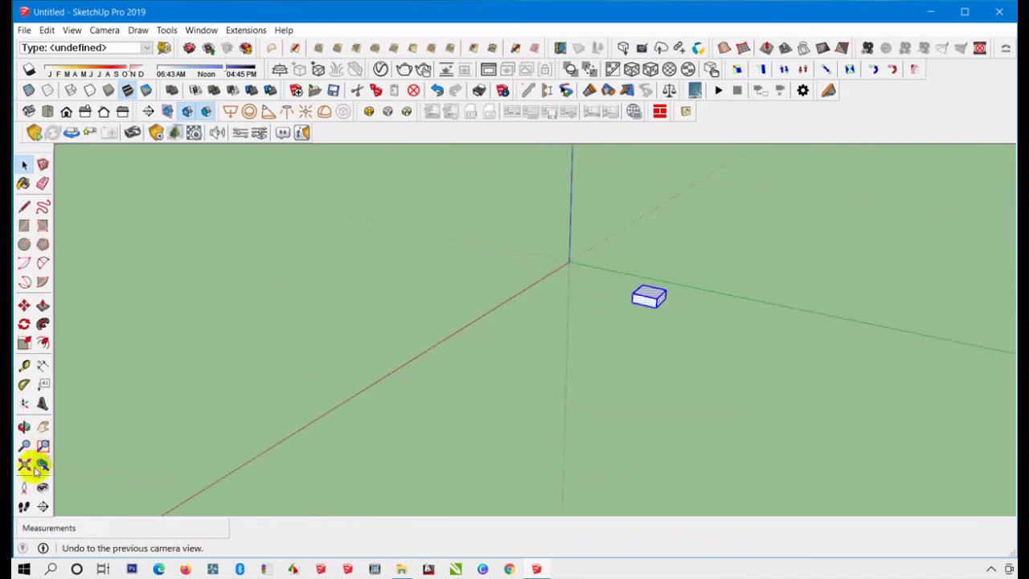
scroll(700, 319, up, 1)
scroll(683, 282, up, 3)
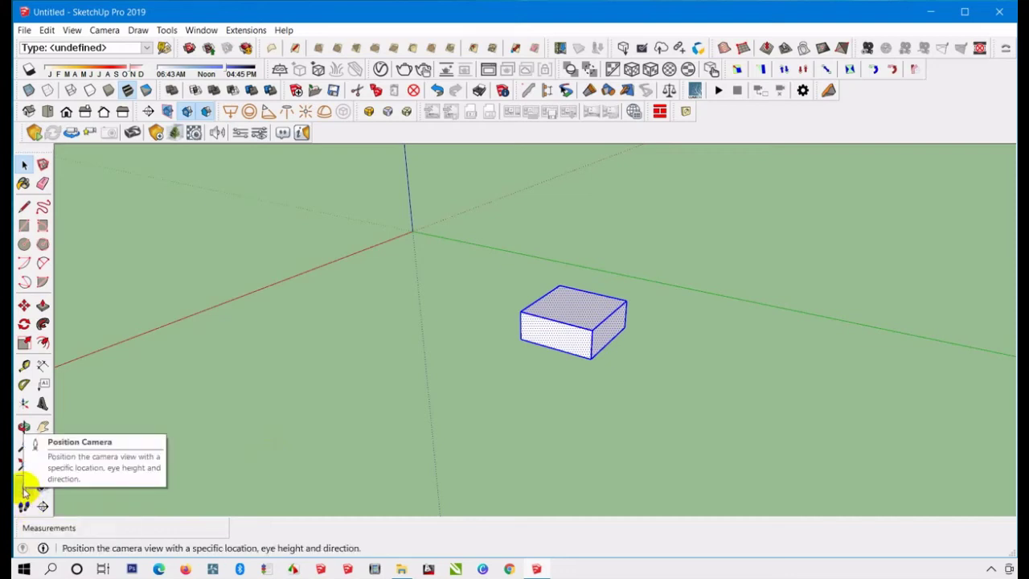
Use Position Camera to place the viewpoint on the ground just in front of the box.
click(25, 487)
scroll(347, 367, down, 1)
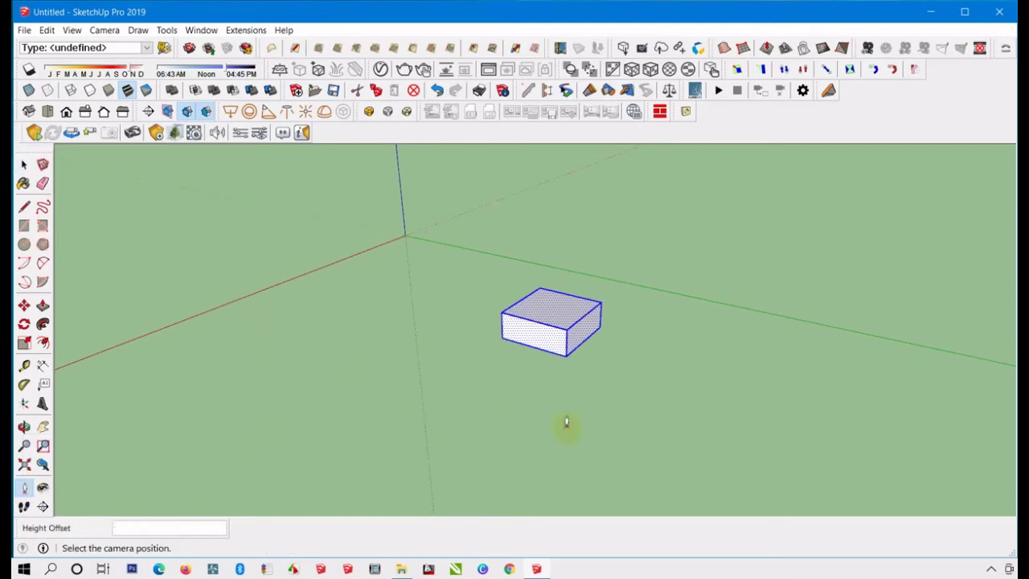
scroll(572, 446, up, 1)
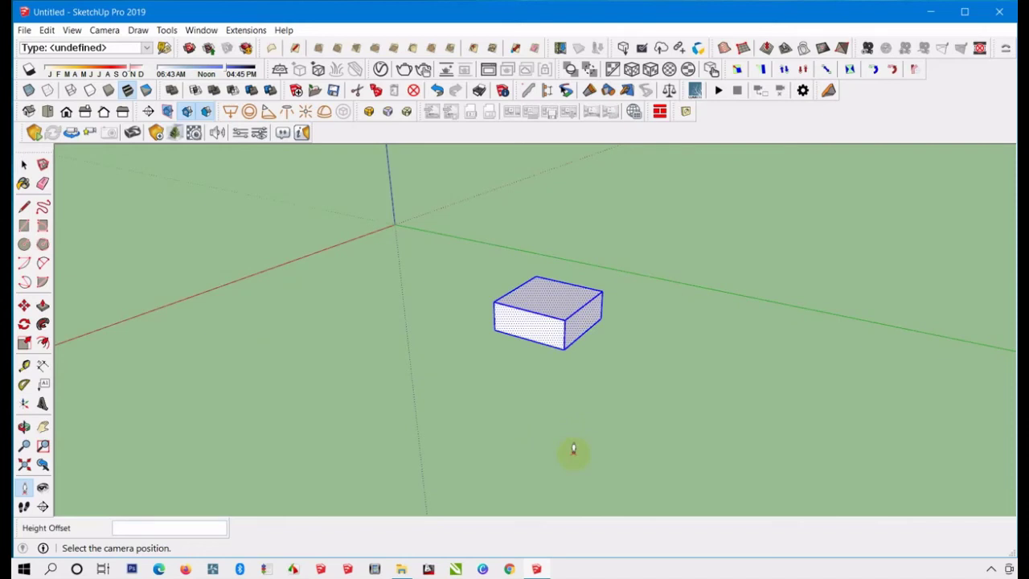
click(24, 488)
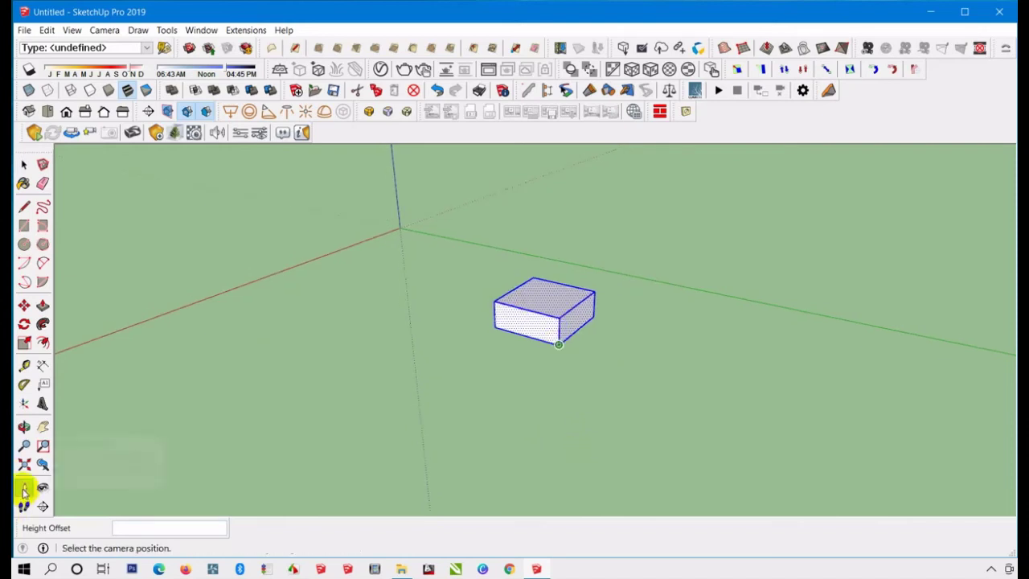
click(24, 487)
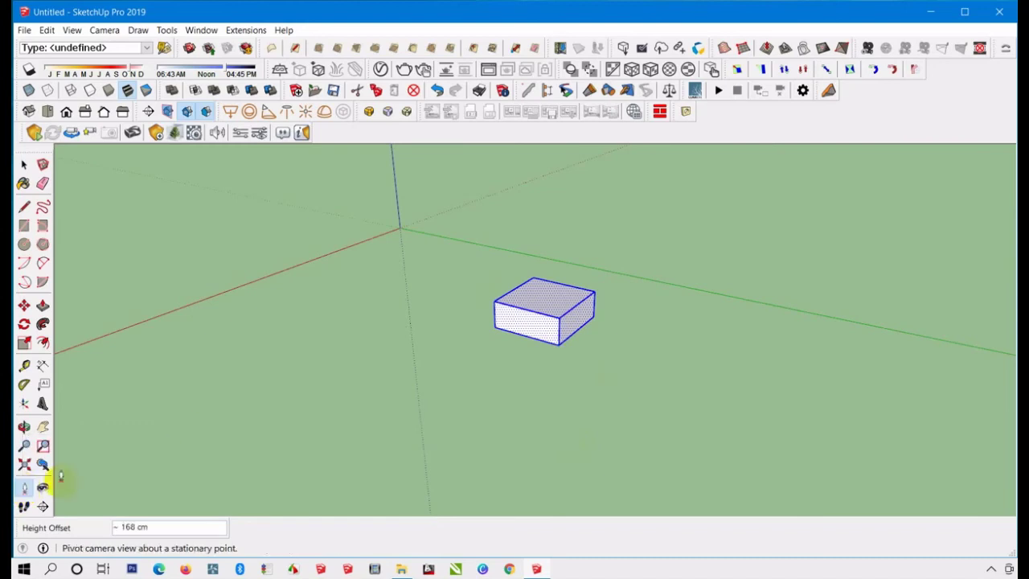
click(563, 396)
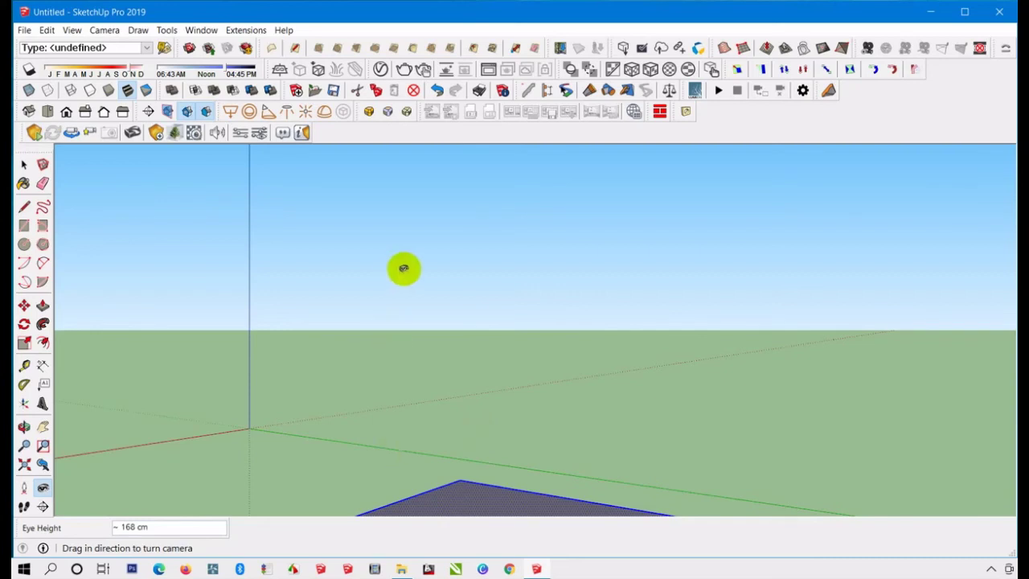
Turn the camera downward with Look Around until the whole box is in view.
scroll(220, 420, up, 2)
scroll(393, 340, up, 1)
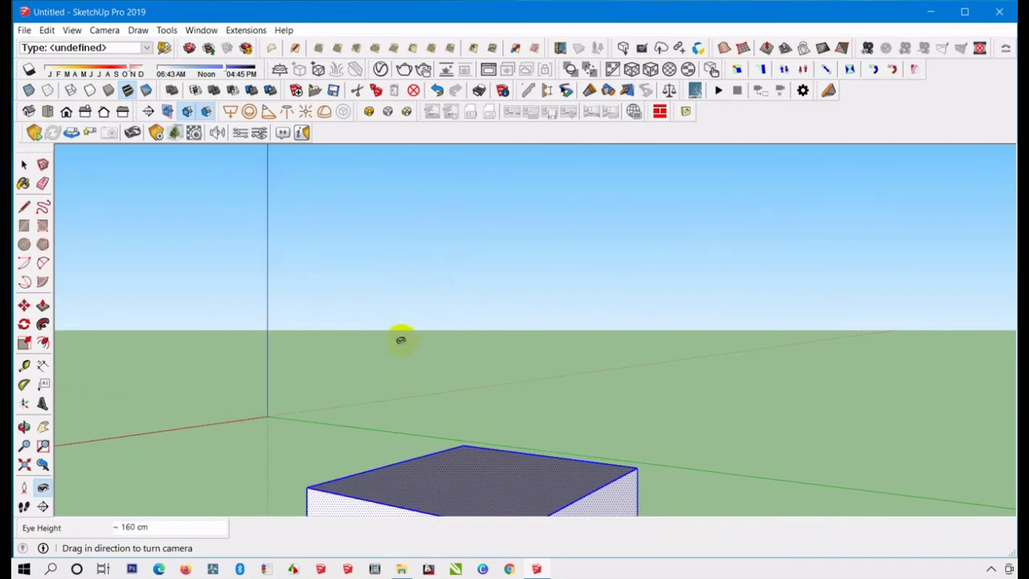
click(43, 488)
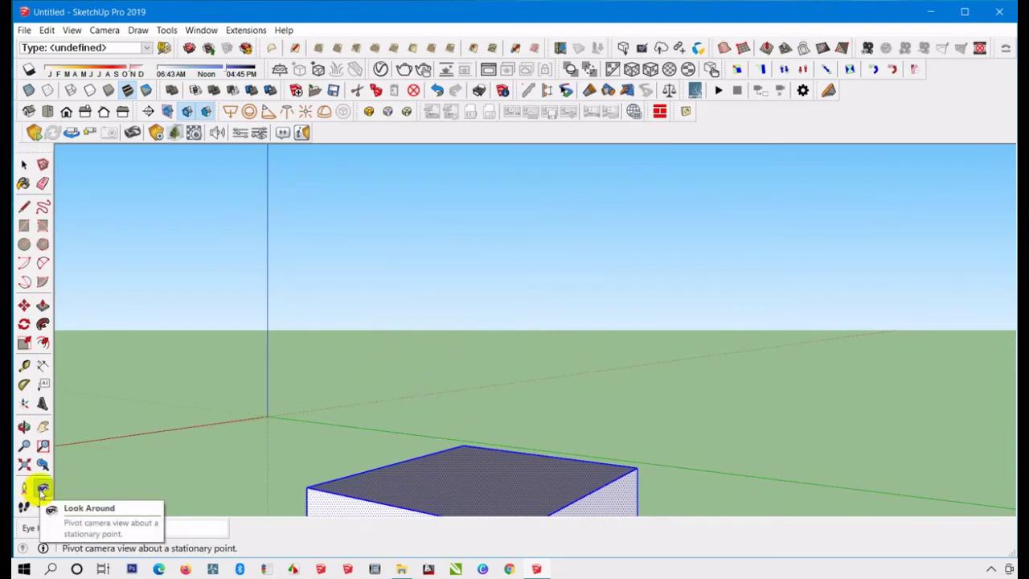
drag(506, 351, 443, 416)
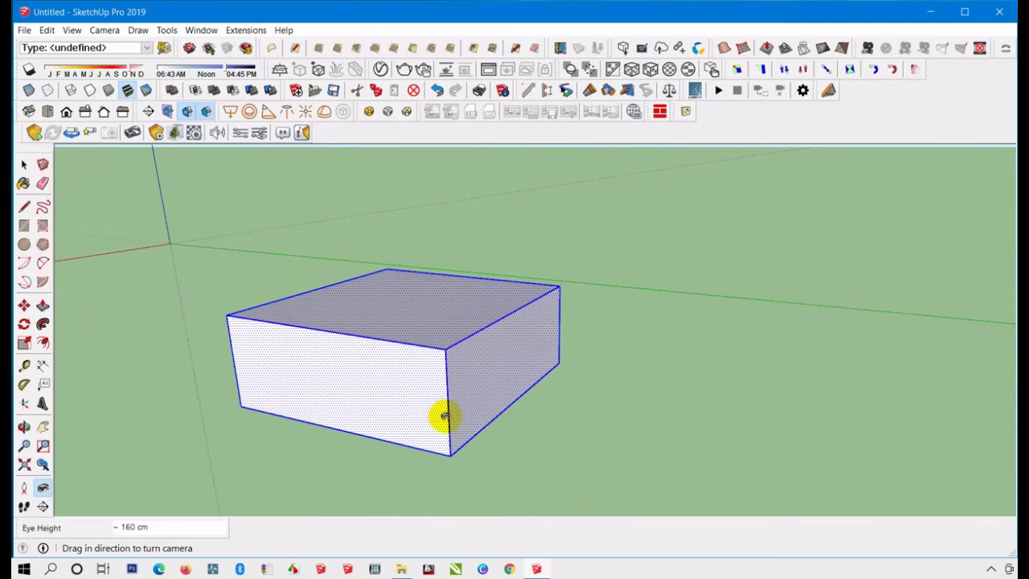
Move the viewpoint around the box on the ground with the Walk tool.
click(24, 506)
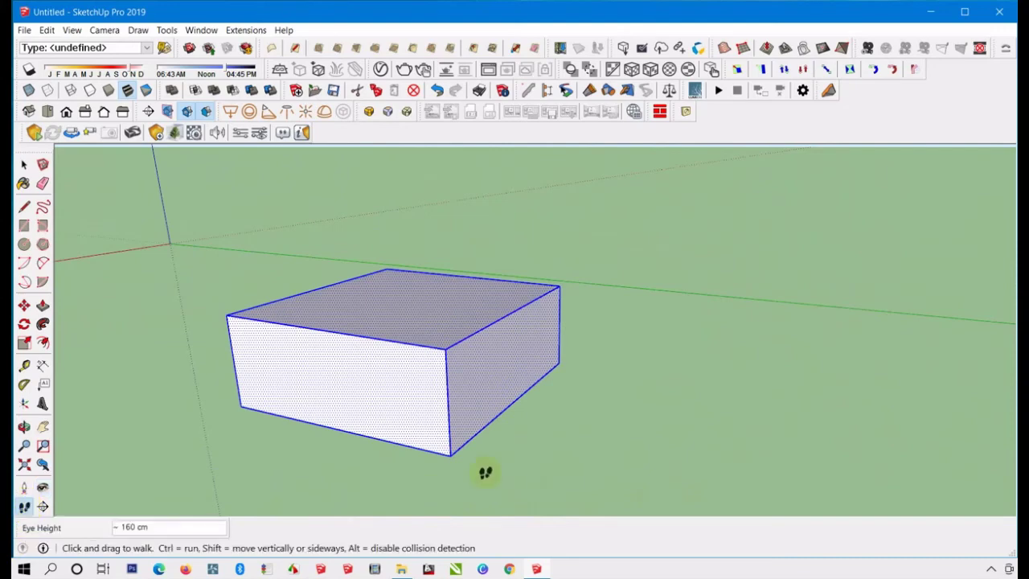
drag(509, 501, 490, 430)
drag(492, 483, 452, 461)
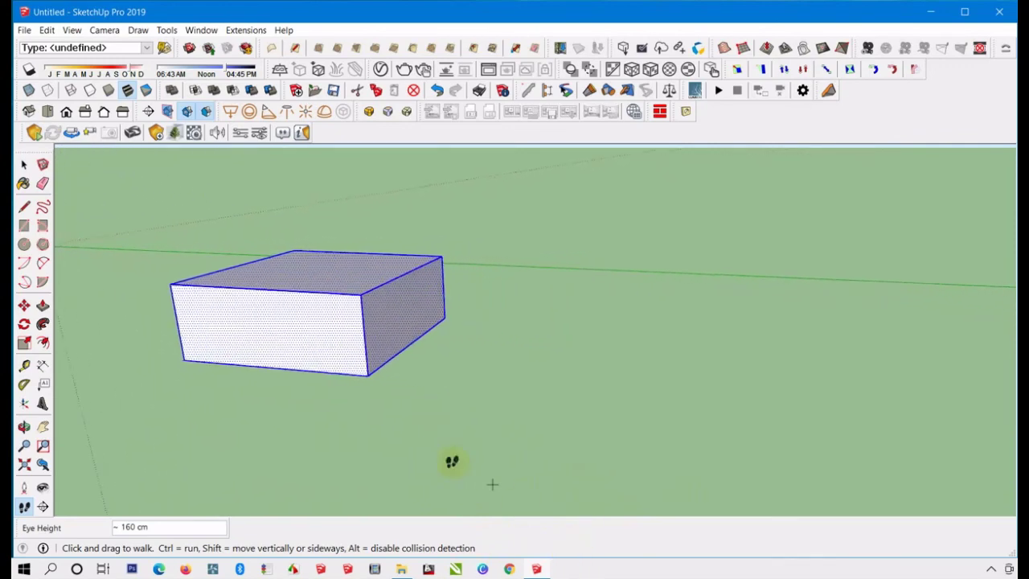
Clear the box's selection and offset the outline of its top face inward by about 7 cm.
click(24, 164)
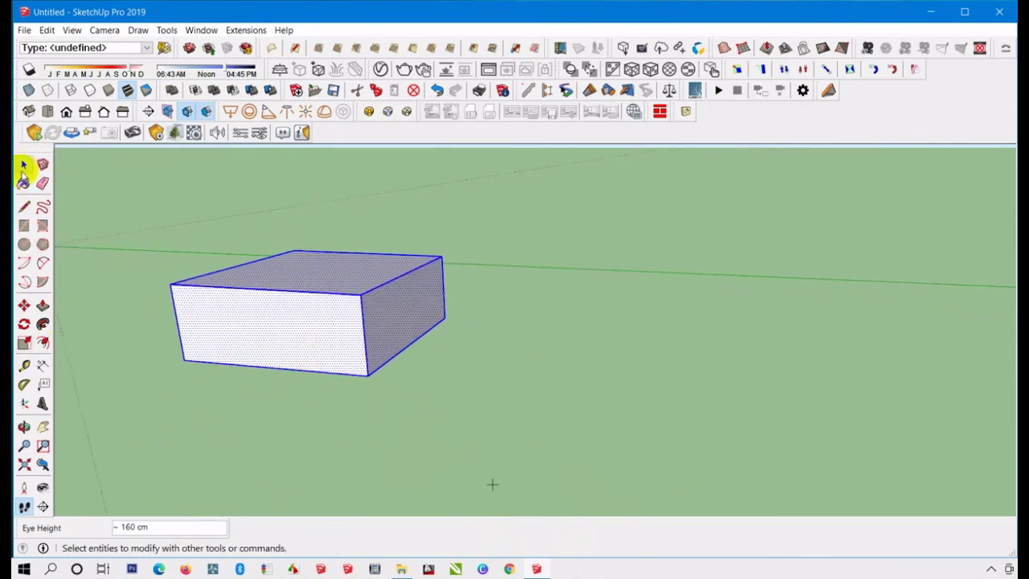
click(78, 200)
middle_drag(345, 362, 294, 345)
scroll(462, 322, up, 2)
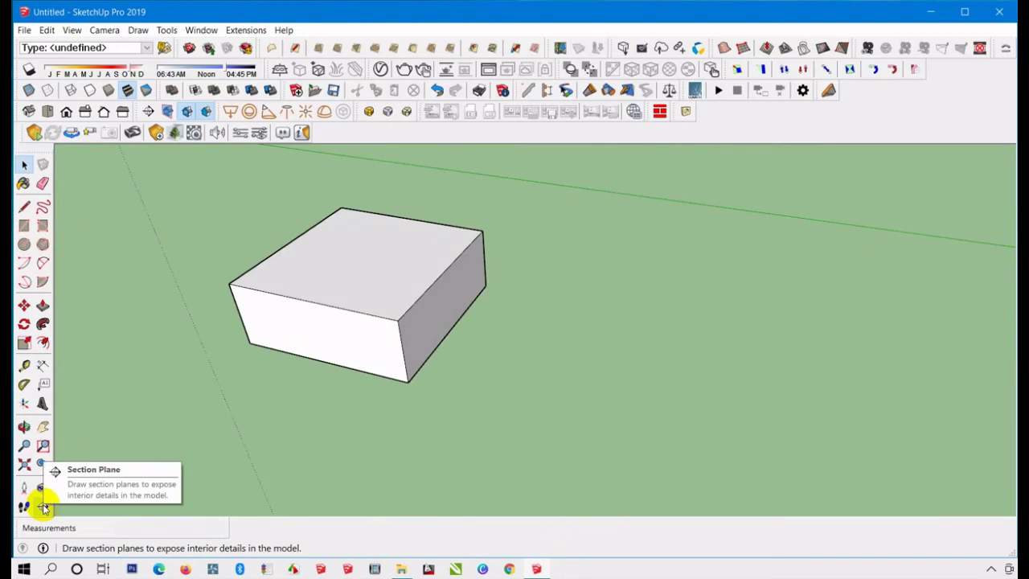
scroll(352, 260, up, 3)
click(359, 281)
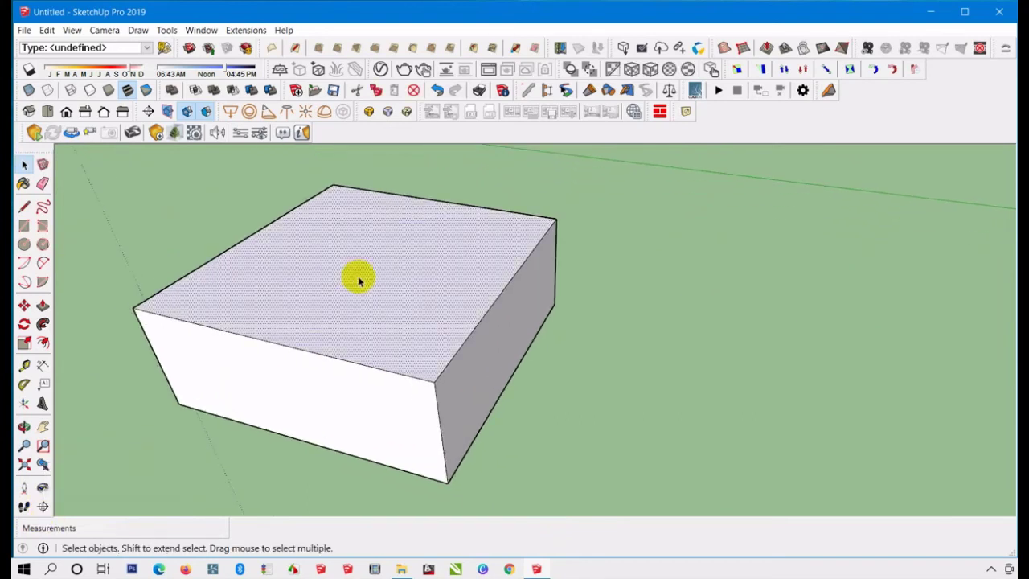
click(42, 306)
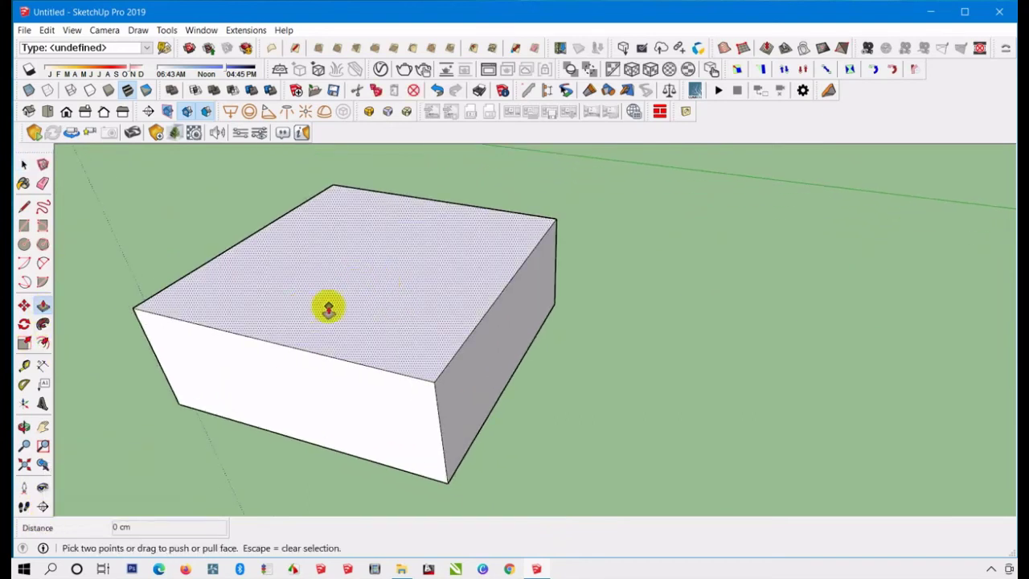
click(43, 344)
click(201, 329)
click(229, 323)
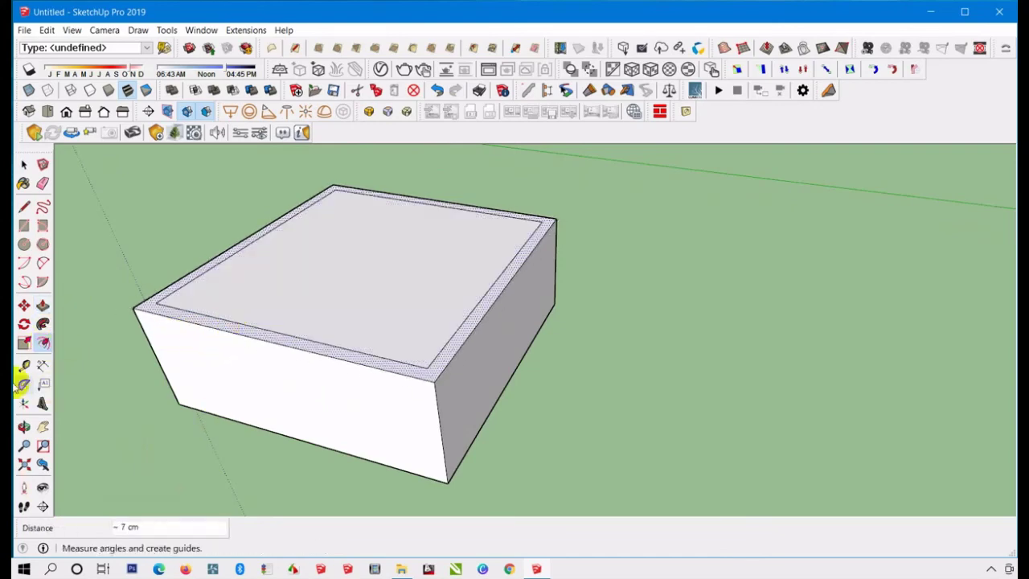
Push the inner top face down about 28 cm to hollow out the box.
click(24, 165)
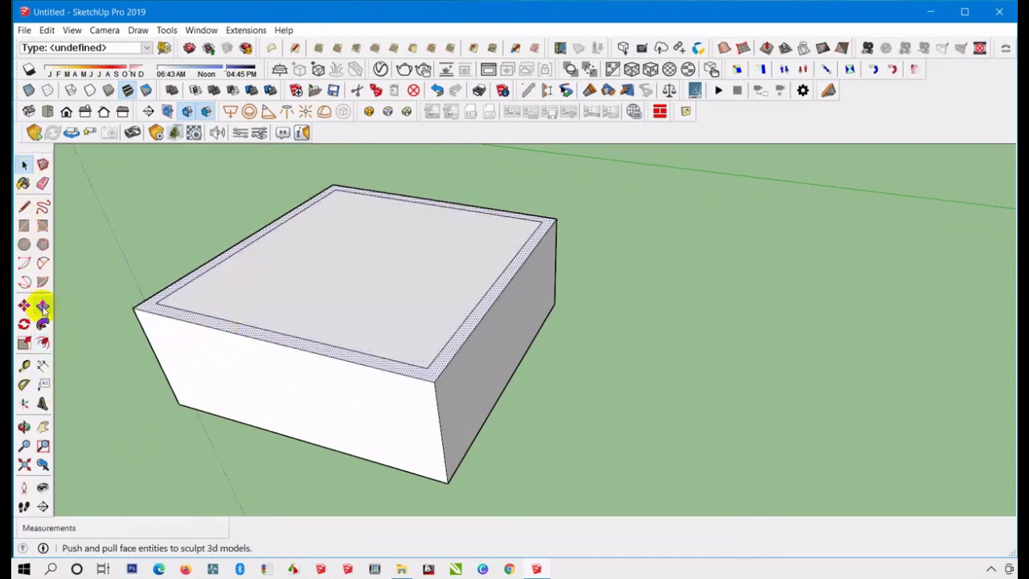
click(43, 307)
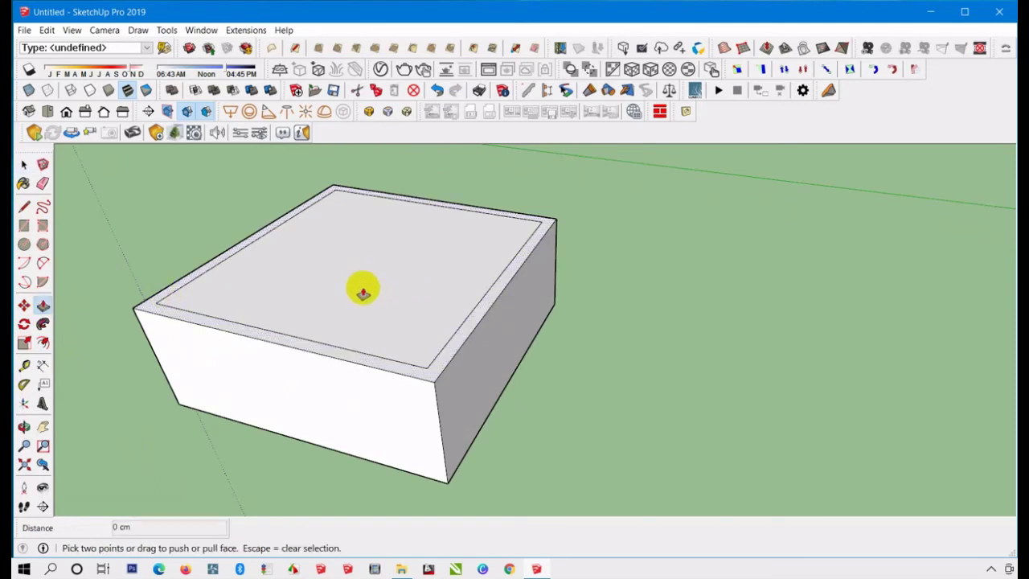
click(374, 245)
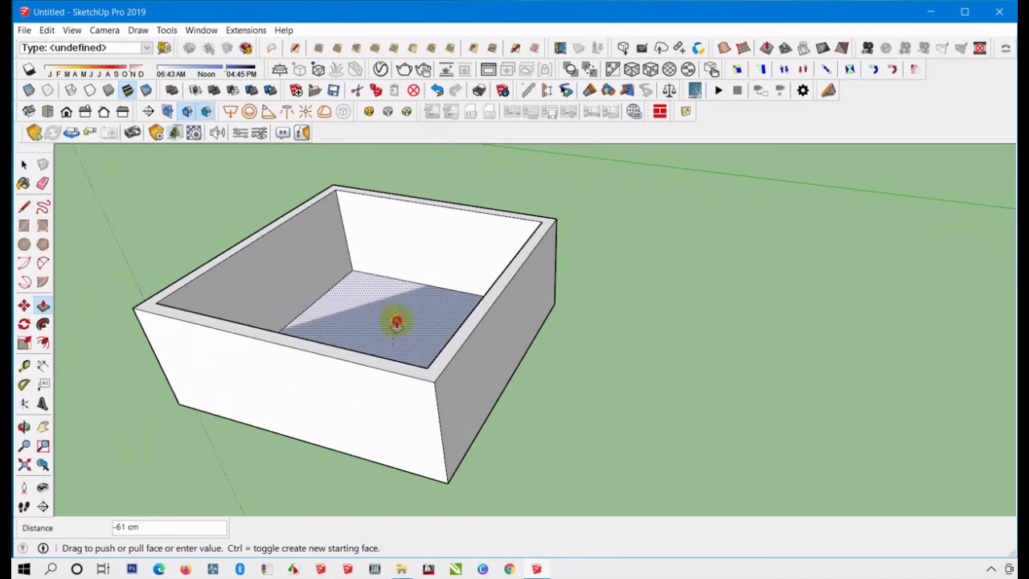
click(409, 294)
scroll(291, 235, up, 1)
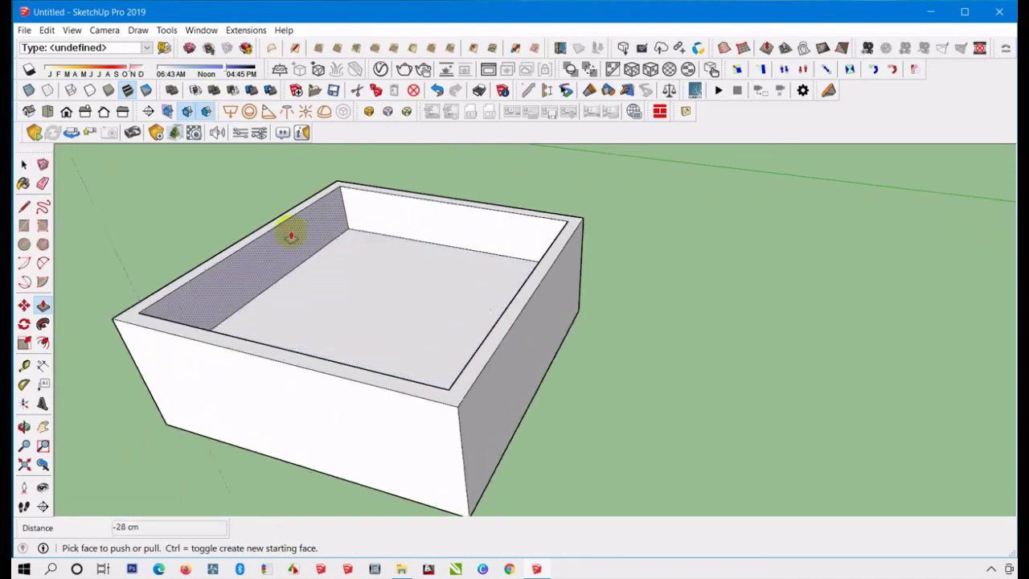
Cover the recess with a rectangle of about 144 by 144 cm between the opposite inner corners of the rim.
scroll(317, 256, up, 1)
key(r)
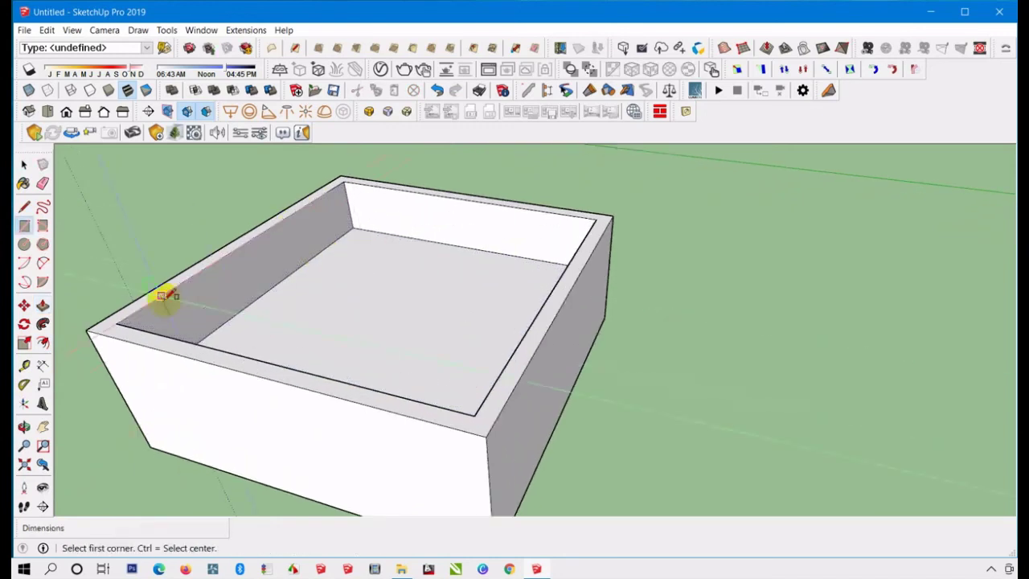
click(116, 322)
click(594, 220)
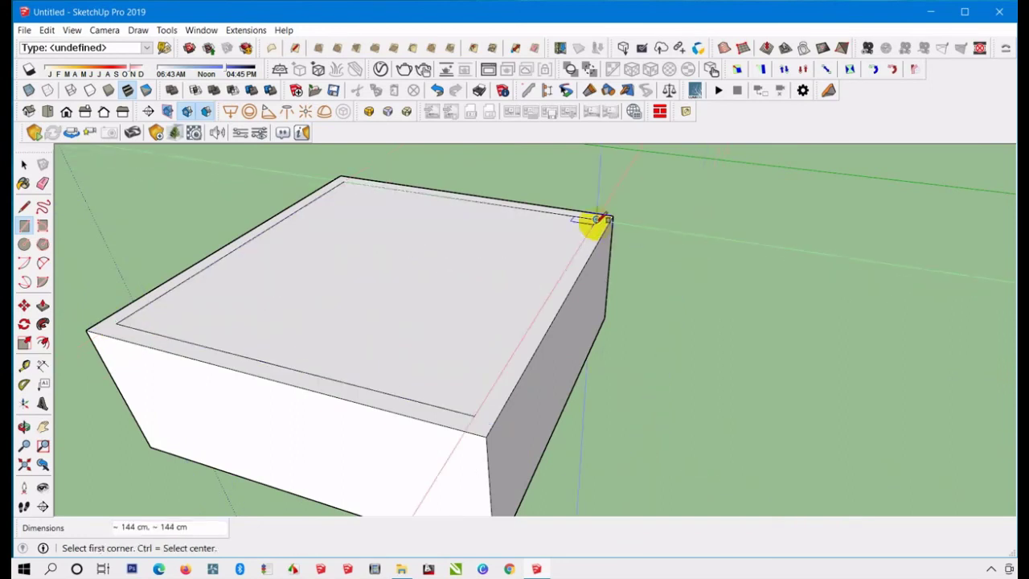
scroll(505, 292, down, 3)
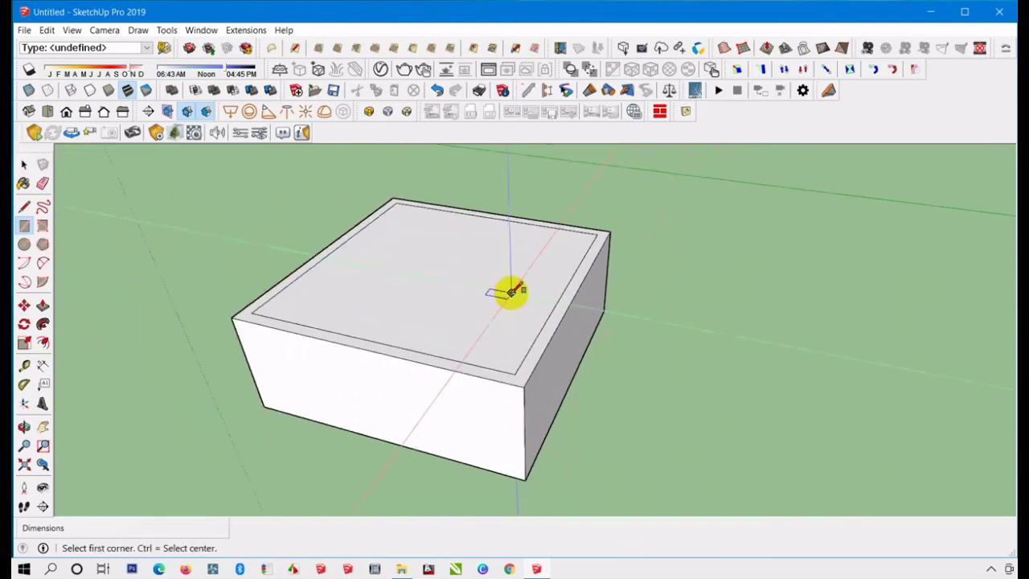
middle_drag(504, 291, 195, 344)
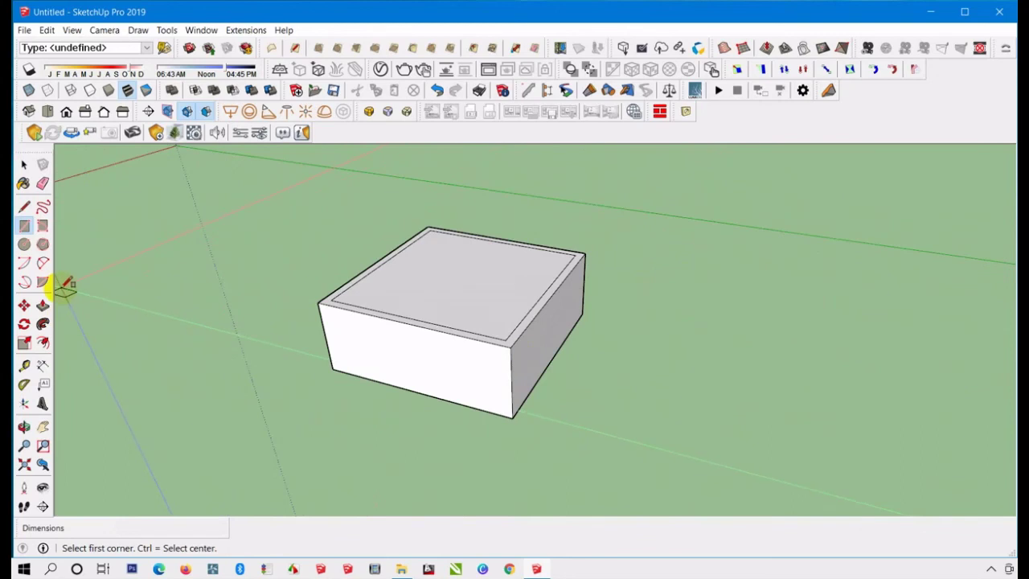
Place a section plane with the name Section 1 and symbol 1 on the shaded side face of the box.
click(43, 507)
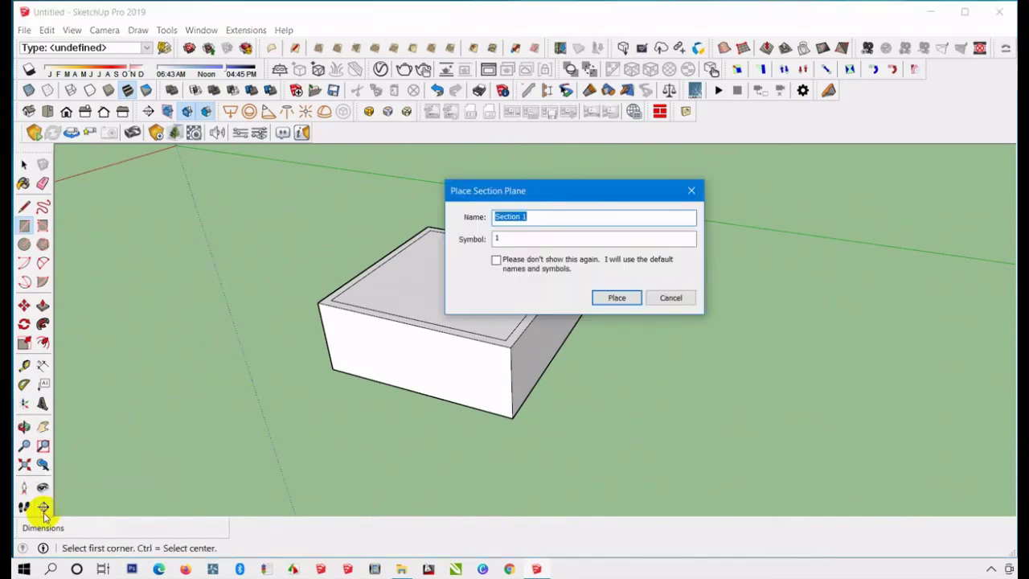
click(608, 298)
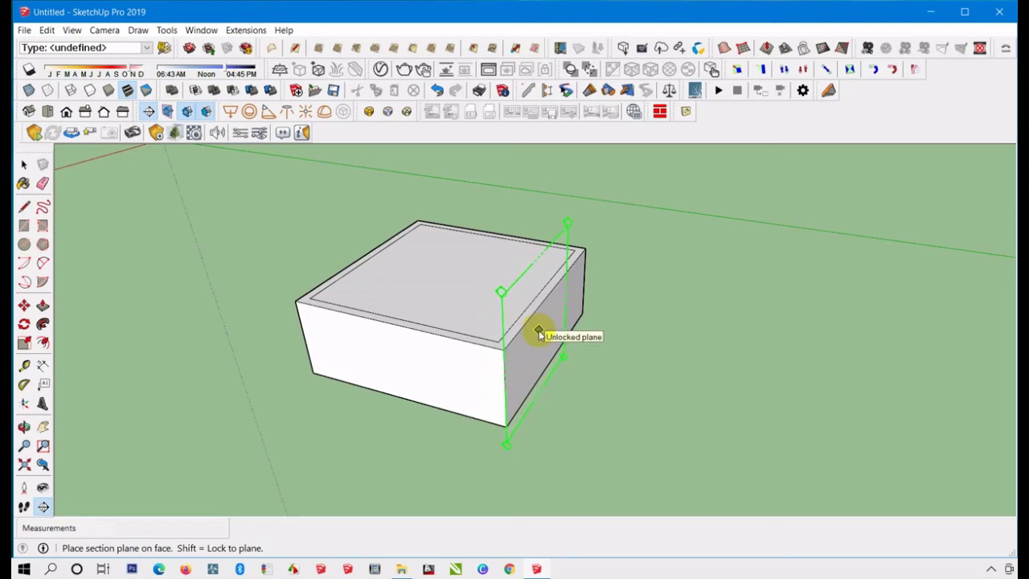
click(539, 333)
middle_drag(538, 333, 484, 345)
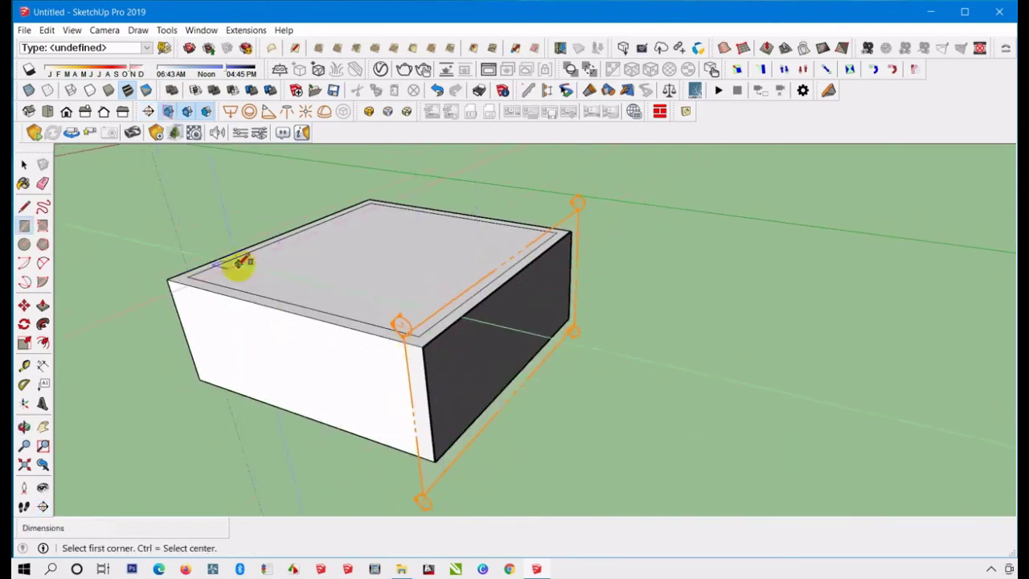
Select the section plane and move it inward into the box so that it cuts through the hollow.
click(42, 305)
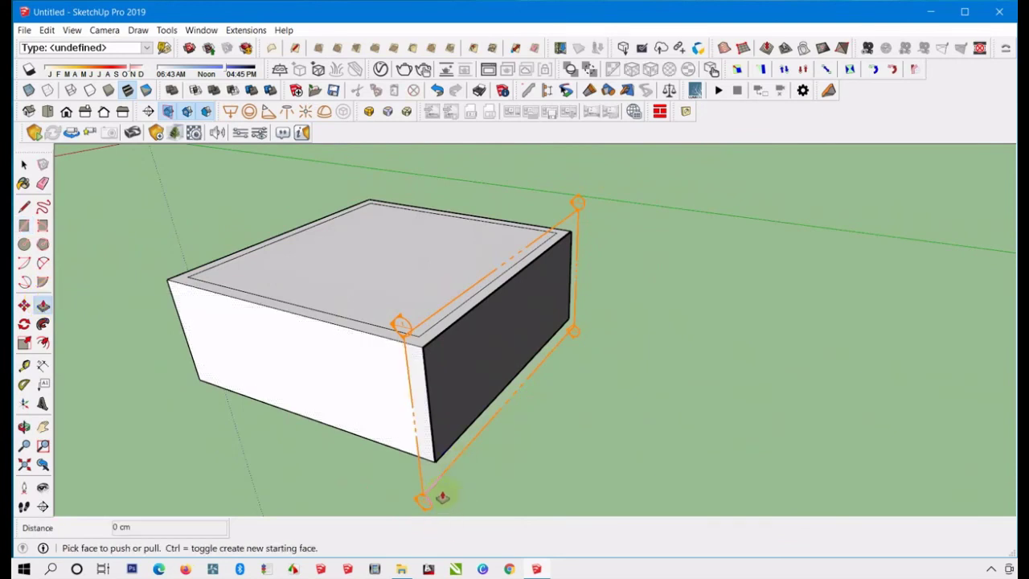
click(24, 164)
middle_drag(446, 286, 430, 464)
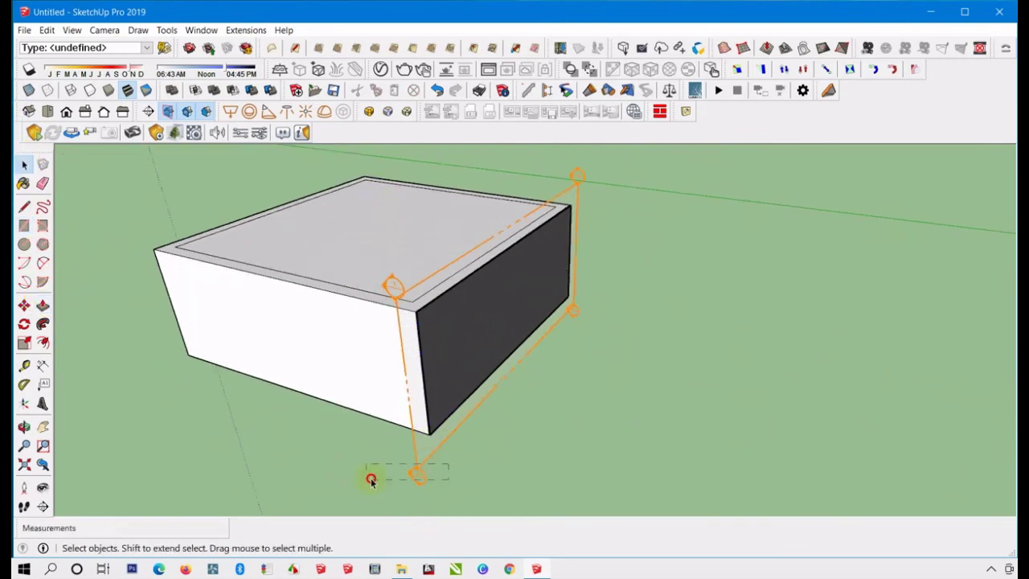
drag(370, 479, 374, 480)
click(463, 459)
click(423, 462)
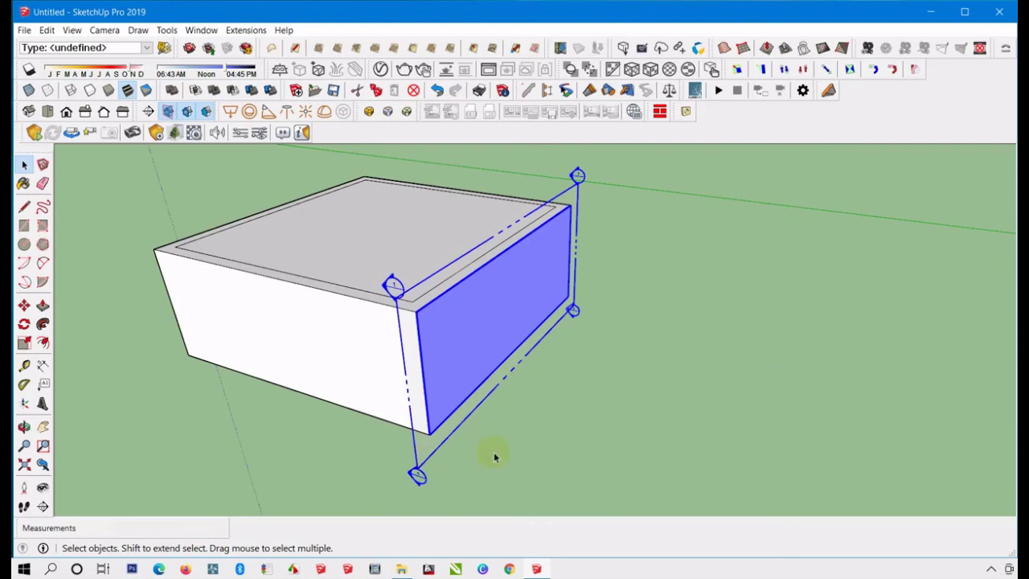
click(25, 306)
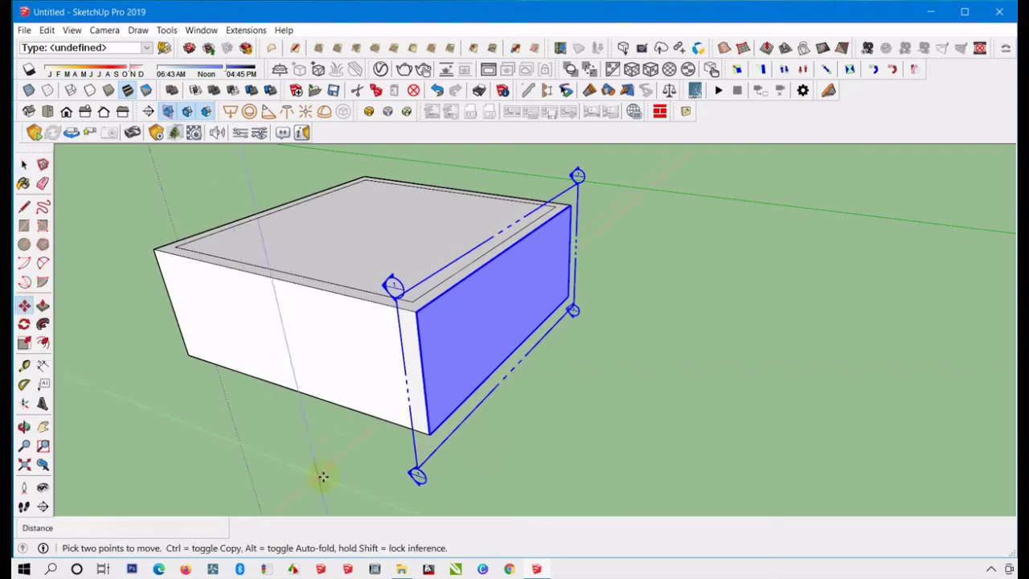
click(486, 471)
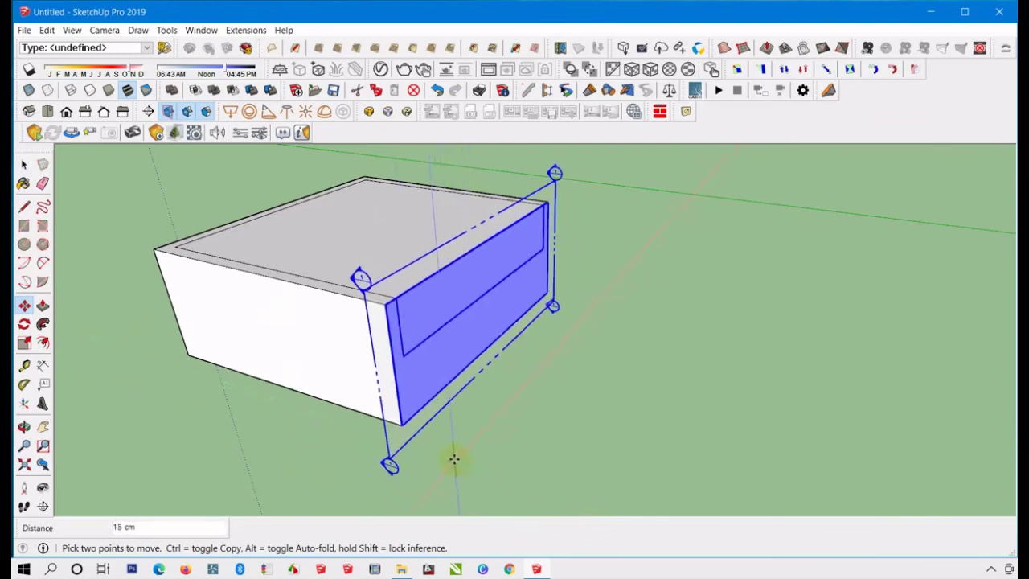
click(426, 444)
scroll(423, 285, up, 3)
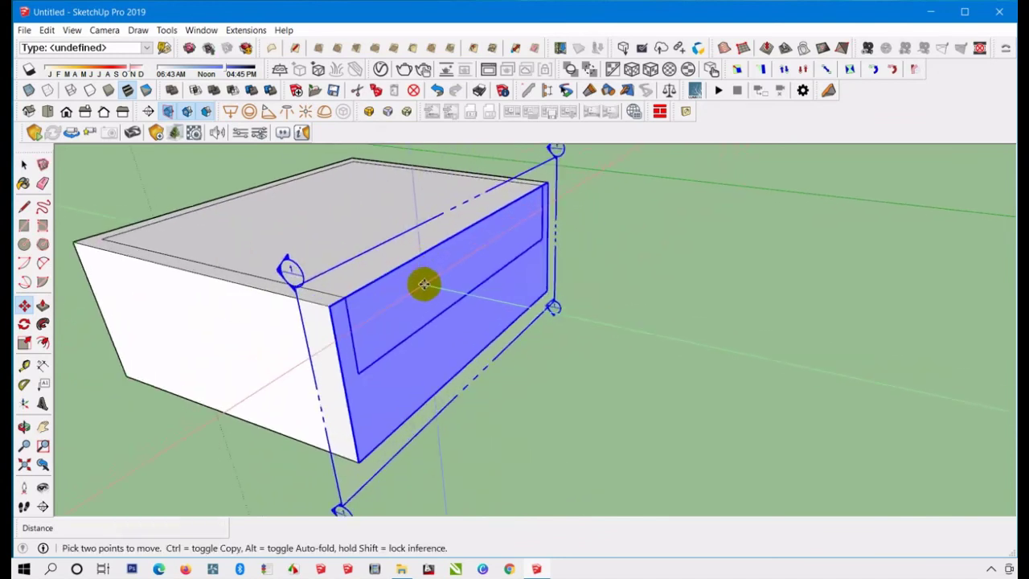
Delete the cover face from the top of the sectioned box.
click(24, 169)
middle_drag(353, 314, 461, 225)
scroll(462, 225, up, 5)
middle_drag(434, 289, 418, 337)
click(638, 252)
key(Delete)
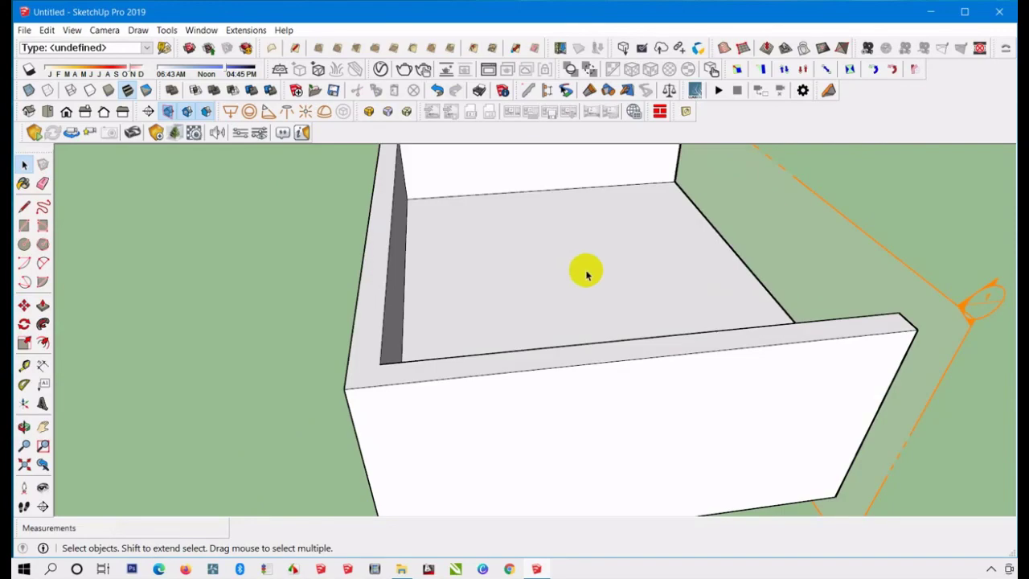
Push the box's inner floor down 27 cm to leave a thin bottom.
middle_drag(588, 271, 655, 254)
scroll(645, 250, up, 3)
scroll(576, 293, down, 2)
scroll(577, 294, down, 1)
click(566, 327)
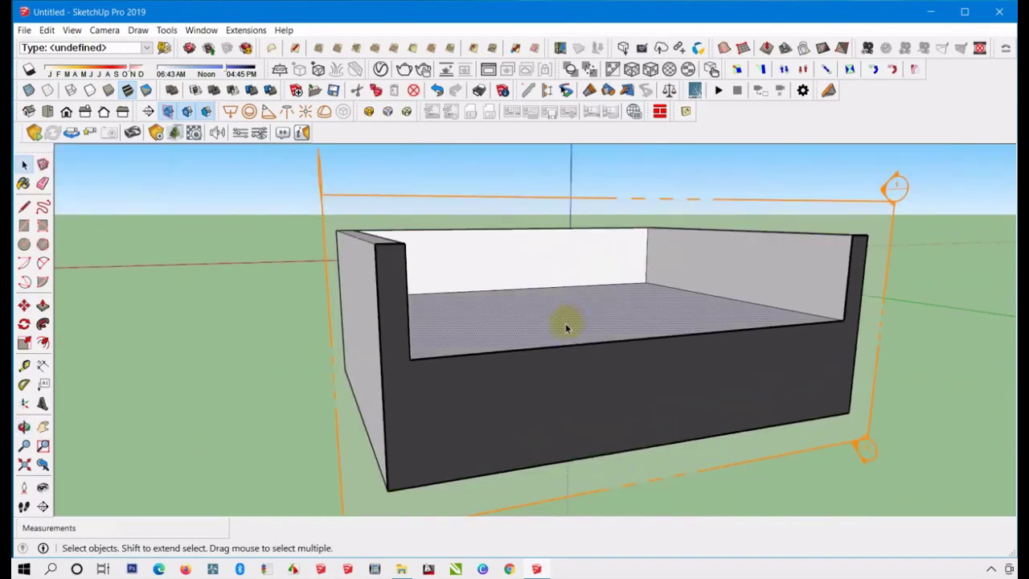
click(43, 306)
drag(529, 348, 544, 447)
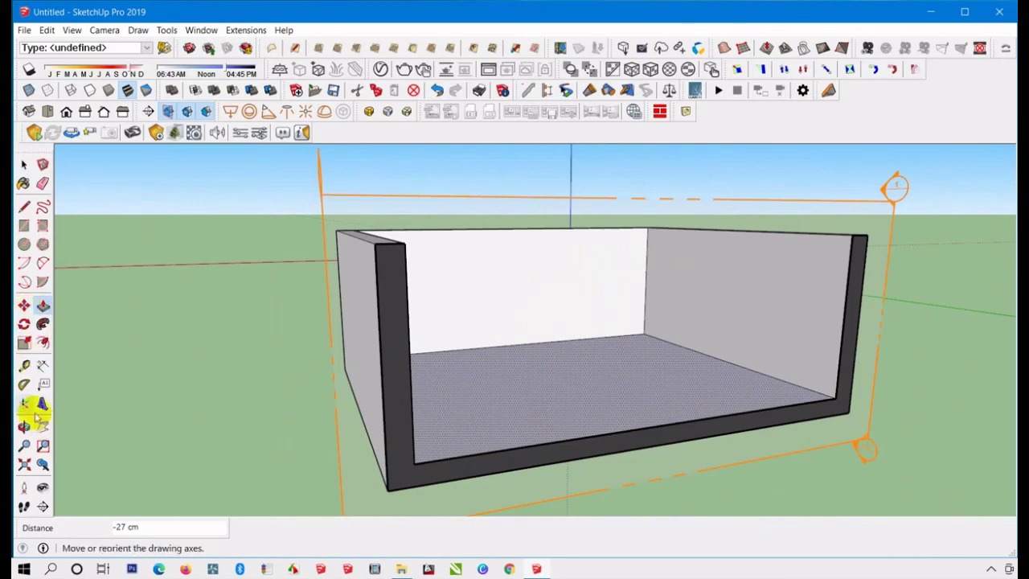
click(43, 305)
middle_drag(459, 340, 521, 407)
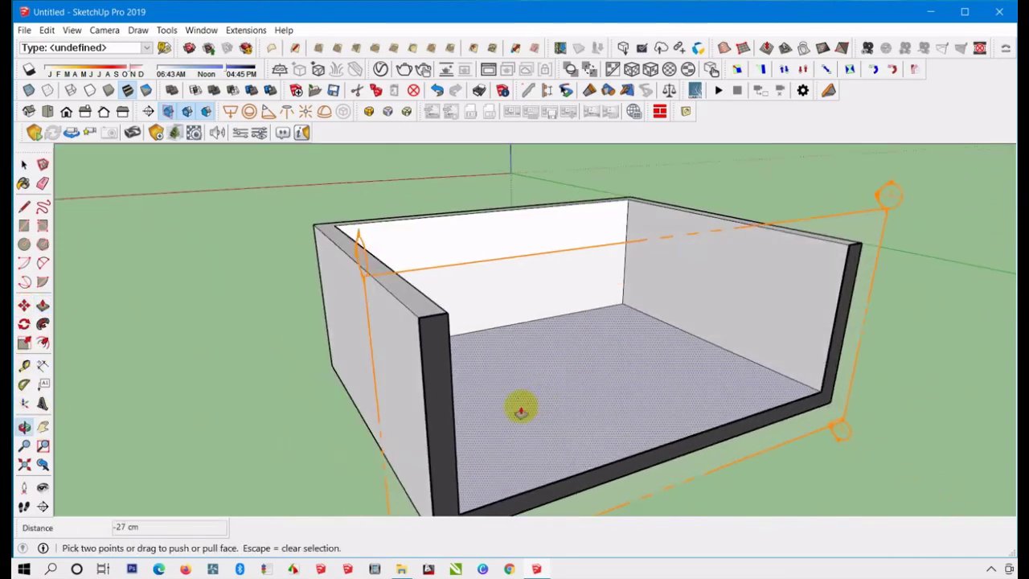
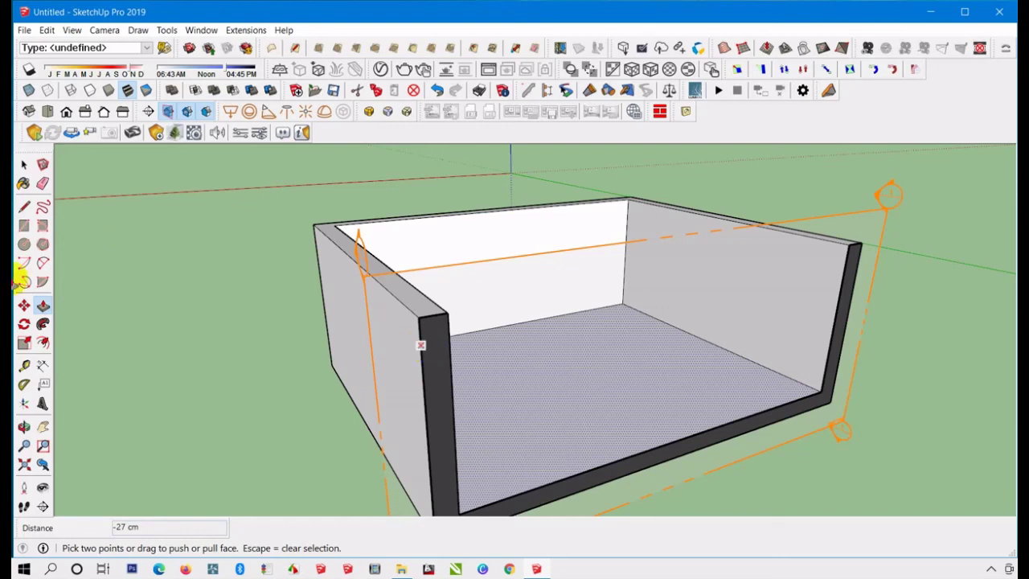
Cover the open top with a rectangle of about 144 by 120 cm reaching the cut, and select the section plane.
click(24, 226)
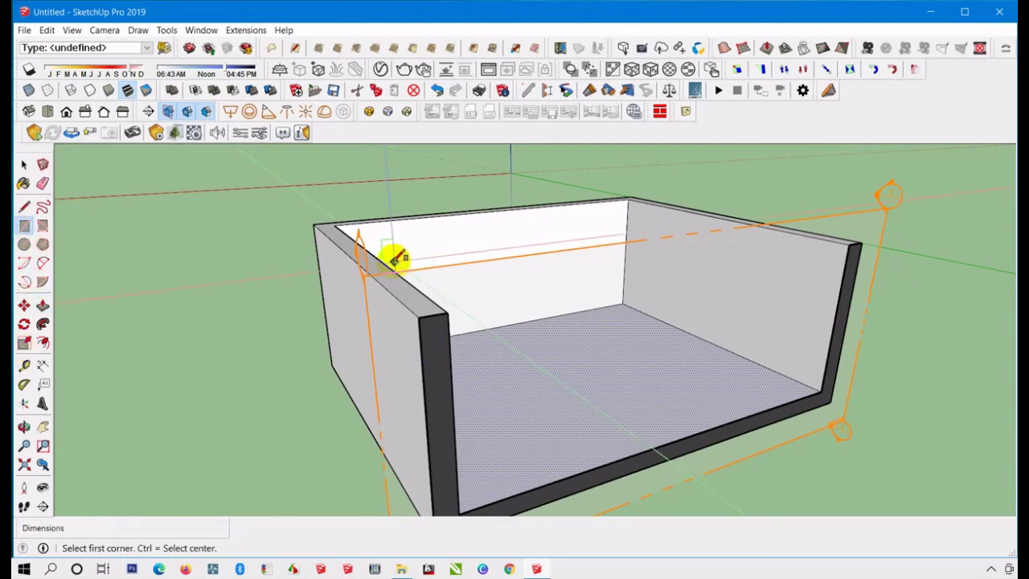
click(335, 227)
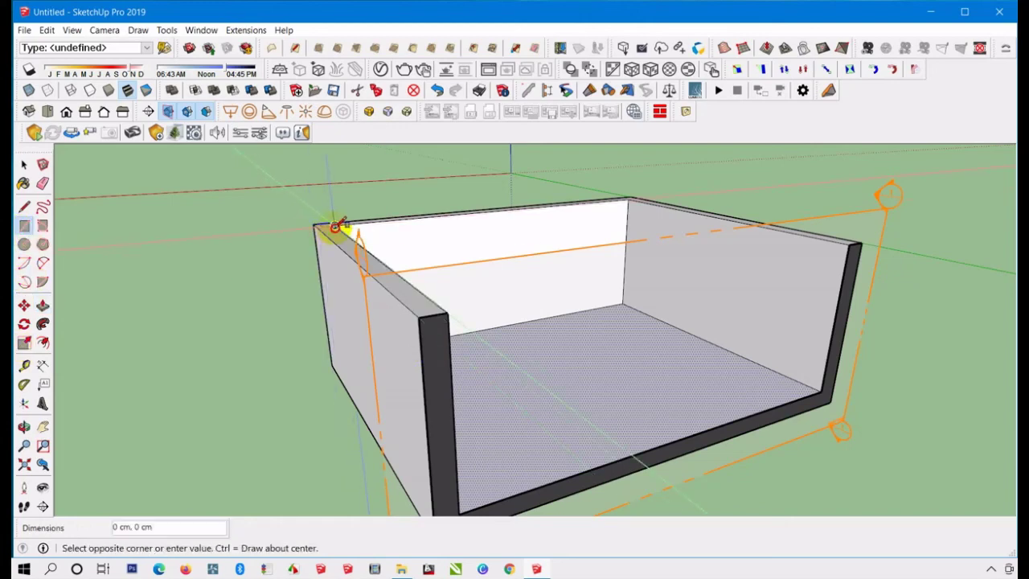
click(857, 242)
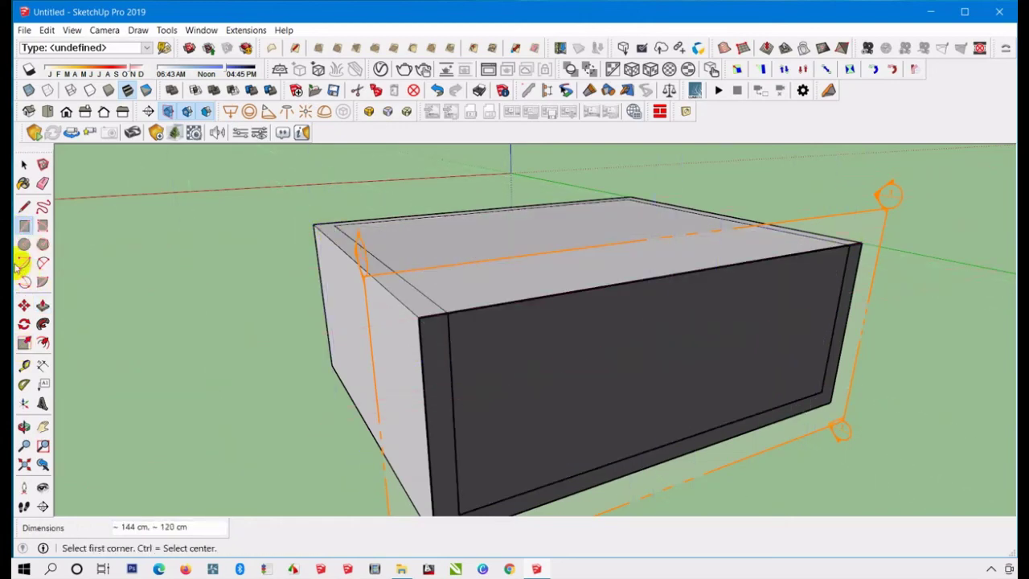
click(23, 163)
click(622, 368)
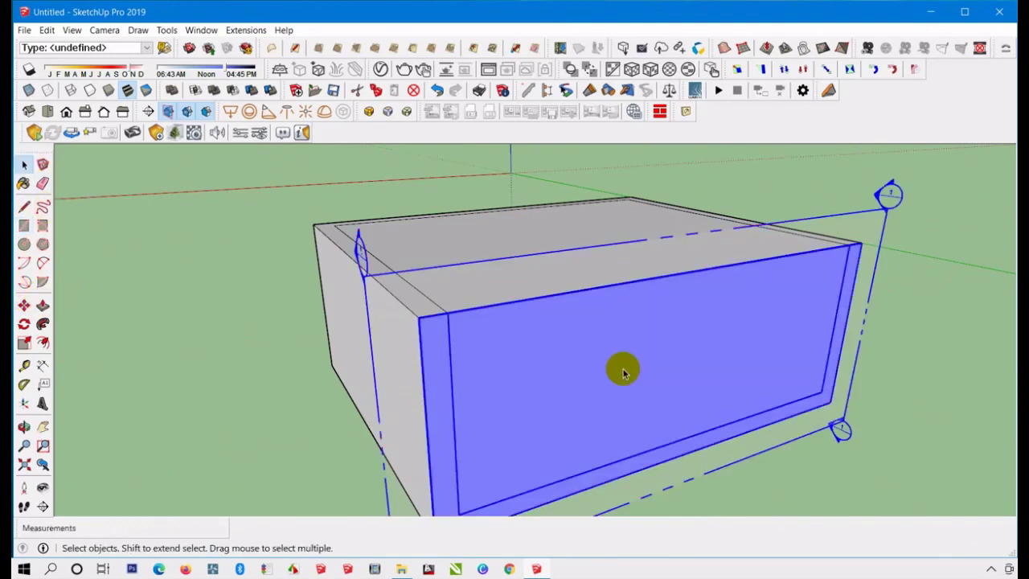
mouse_move(506, 255)
middle_down()
mouse_move(535, 328)
mouse_move(498, 261)
middle_up()
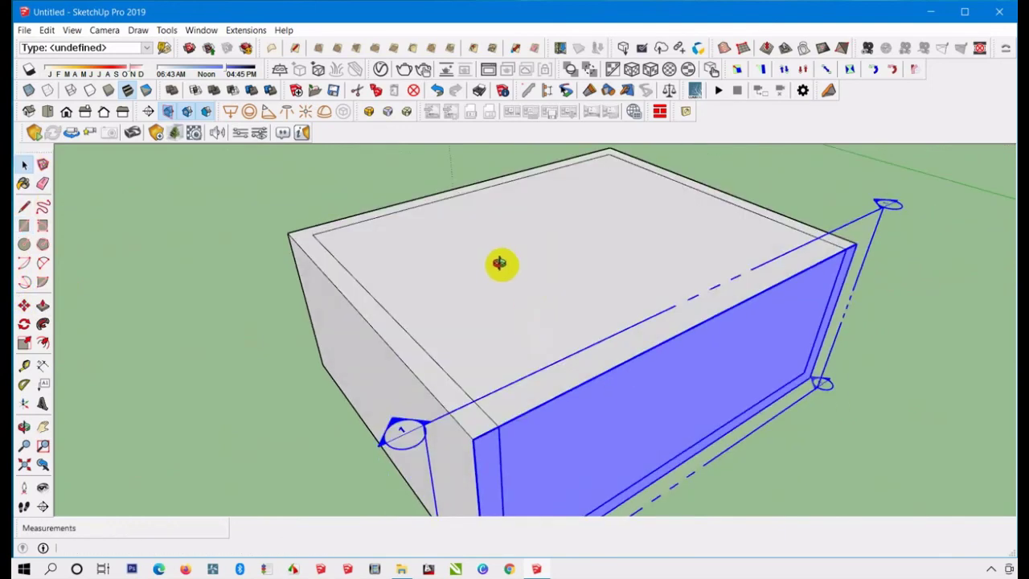
Delete the rectangular cover face to expose the box's interior from above.
click(575, 283)
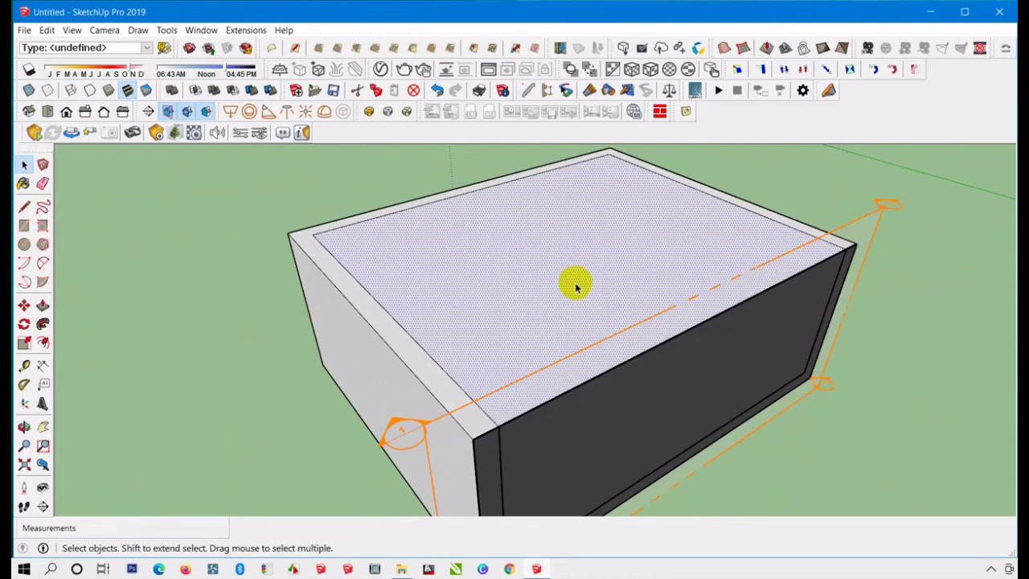
key(Delete)
middle_drag(590, 316, 390, 239)
middle_drag(772, 391, 664, 333)
scroll(652, 343, down, 2)
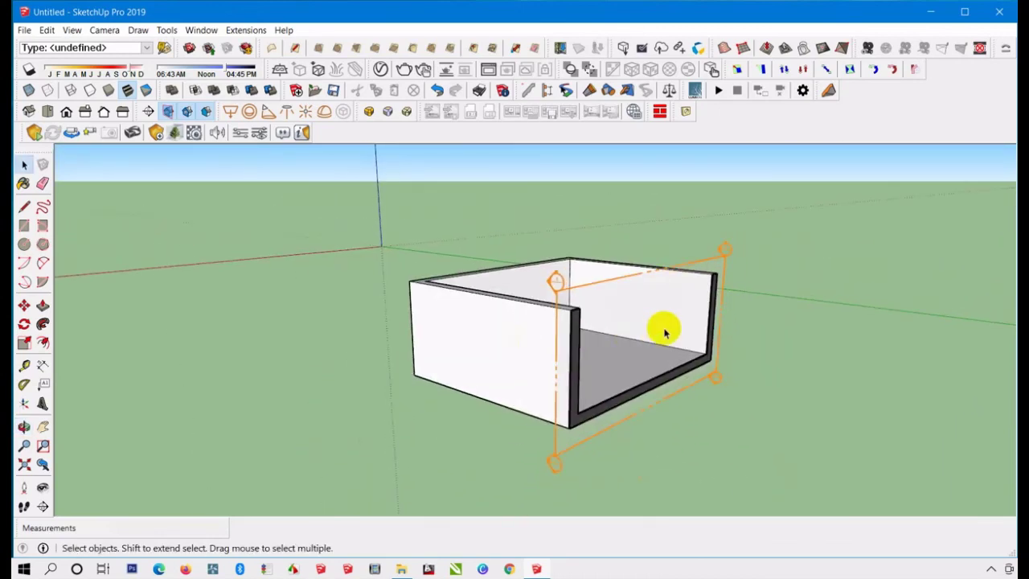
Select the whole open box together with its section plane and delete everything.
drag(386, 239, 757, 474)
scroll(643, 410, down, 2)
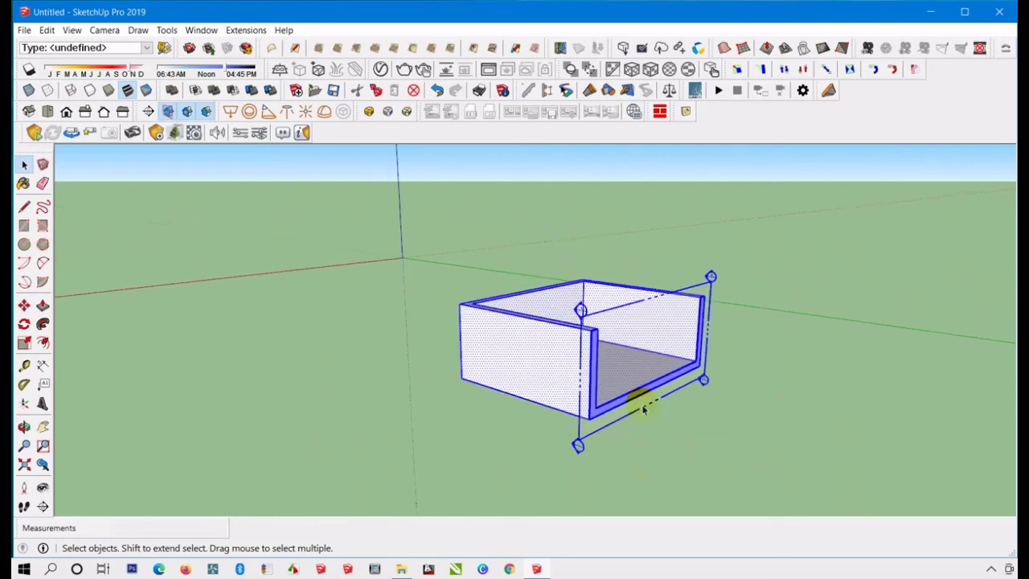
key(ctrl+z)
drag(406, 233, 882, 439)
key(Delete)
middle_drag(434, 299, 454, 391)
scroll(442, 394, down, 3)
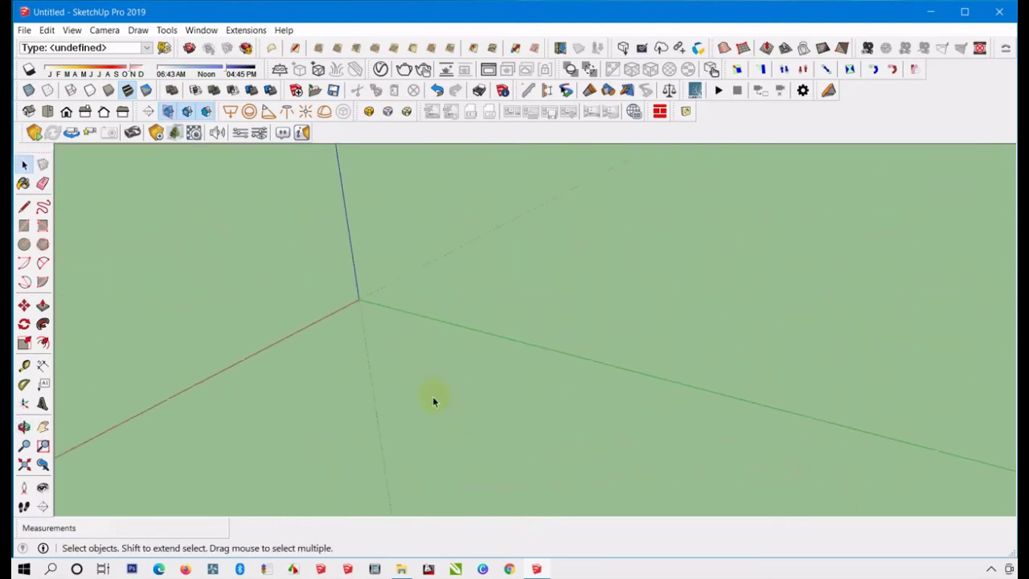